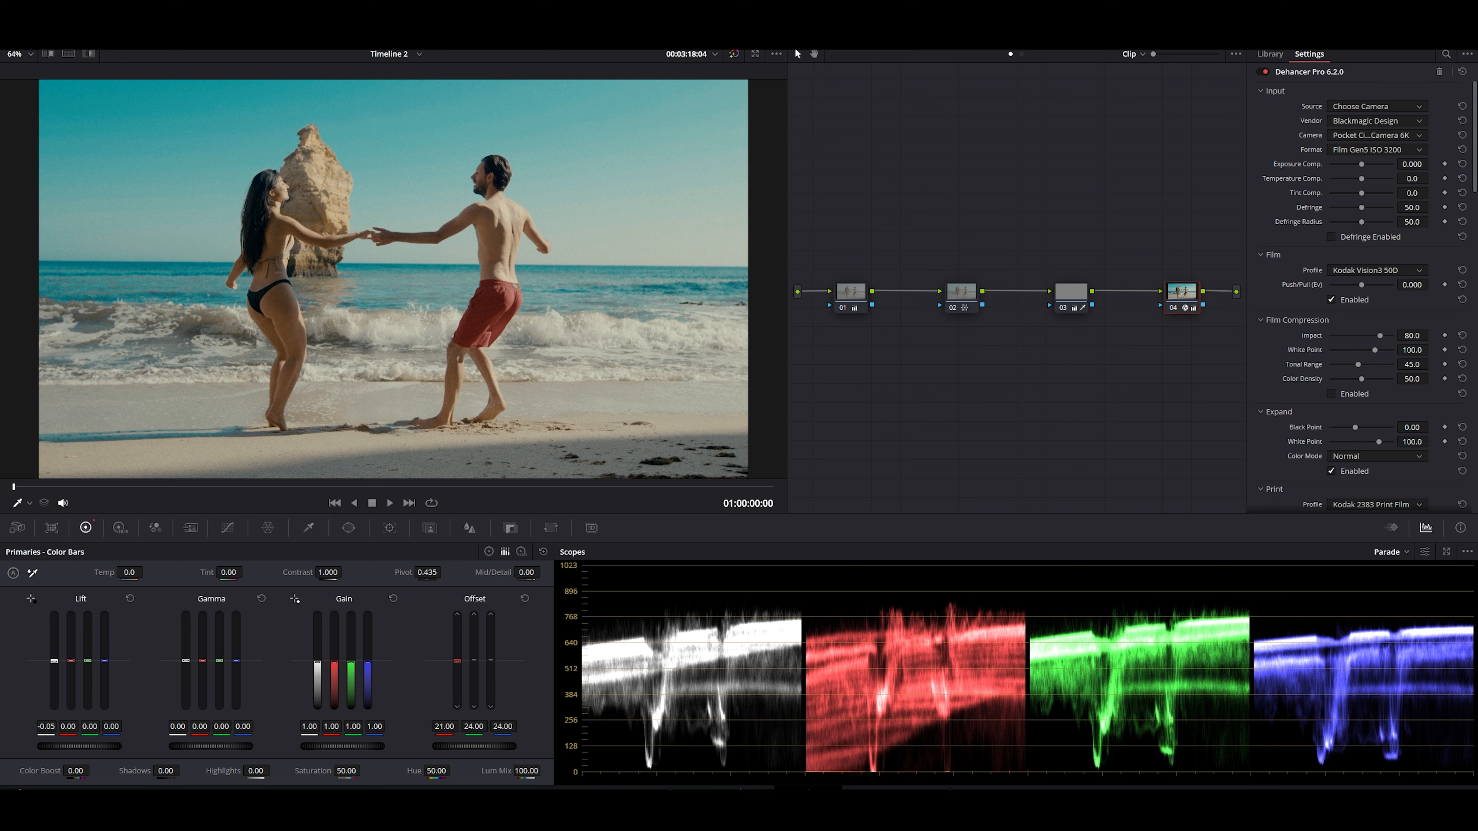
Shift the three correction nodes up, and extract the Dehancer node and reinsert it at the start of the node chain
click(860, 293)
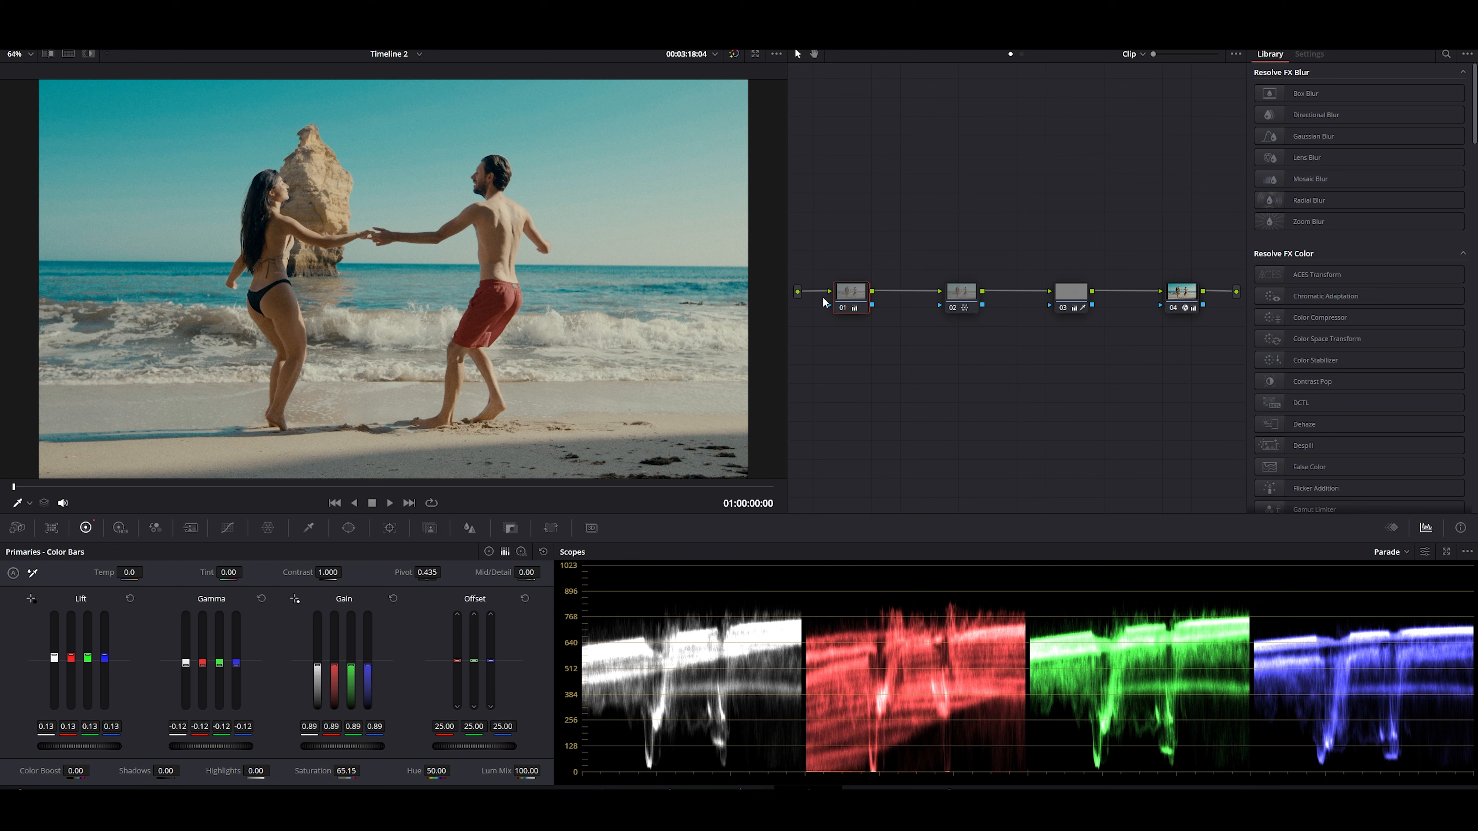
drag(838, 218, 1132, 169)
click(1186, 299)
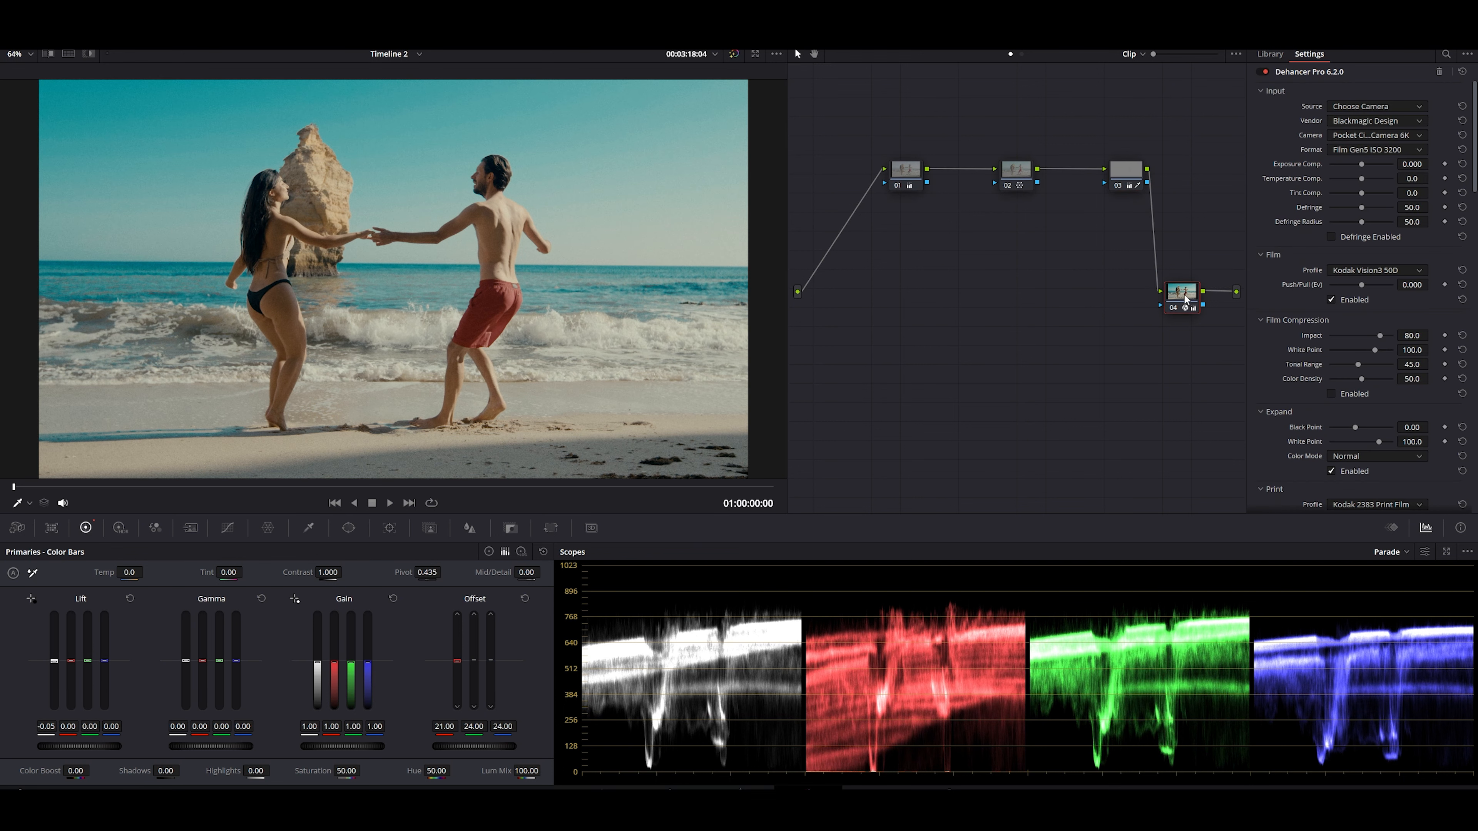
key(e)
drag(1186, 299, 846, 230)
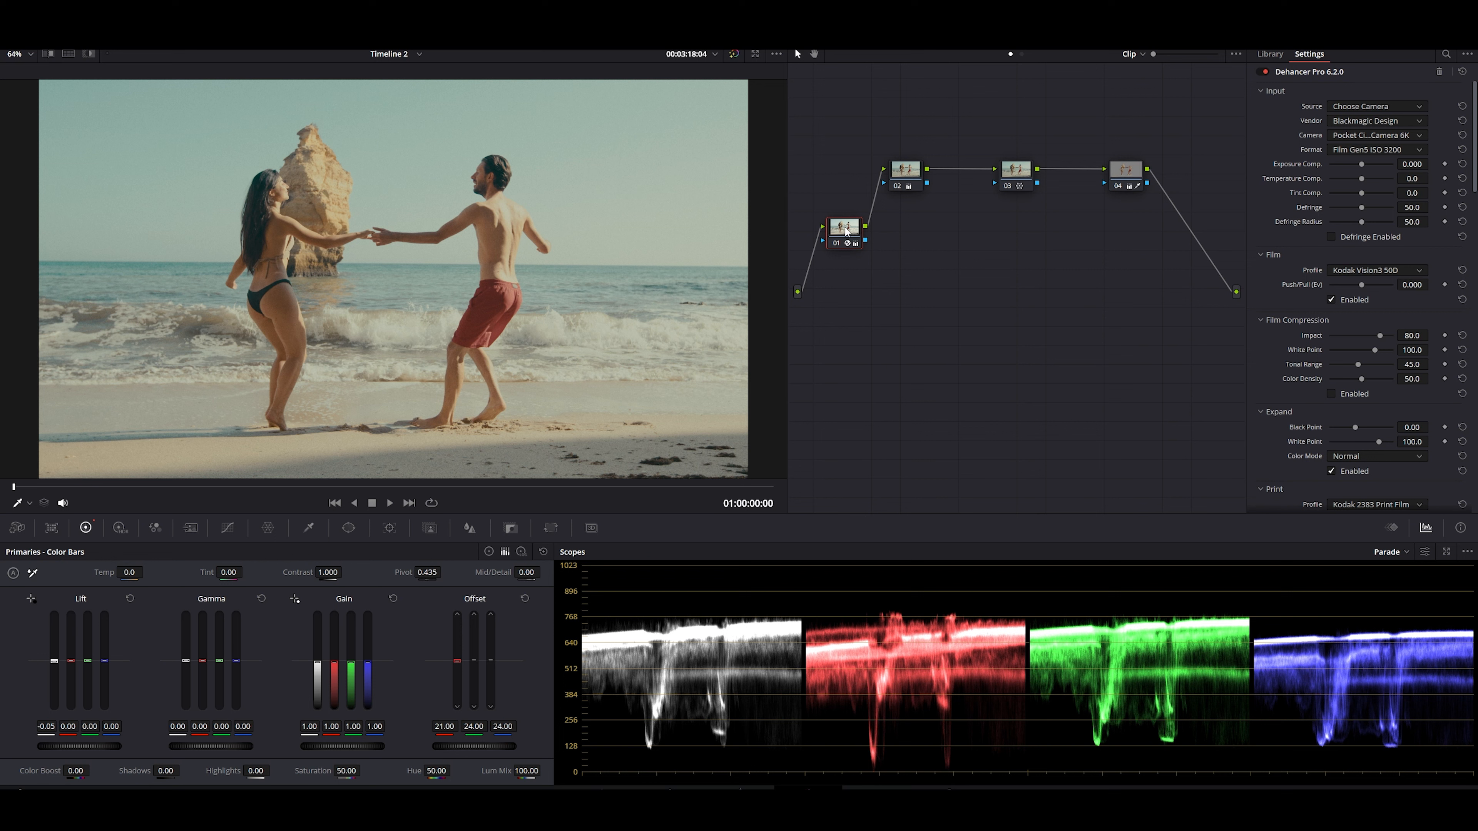
Return the Dehancer node to the end of the chain, placing it below the row of three correction nodes
key(e)
drag(846, 233, 1189, 232)
drag(868, 133, 1134, 169)
drag(1113, 169, 1031, 120)
click(1189, 233)
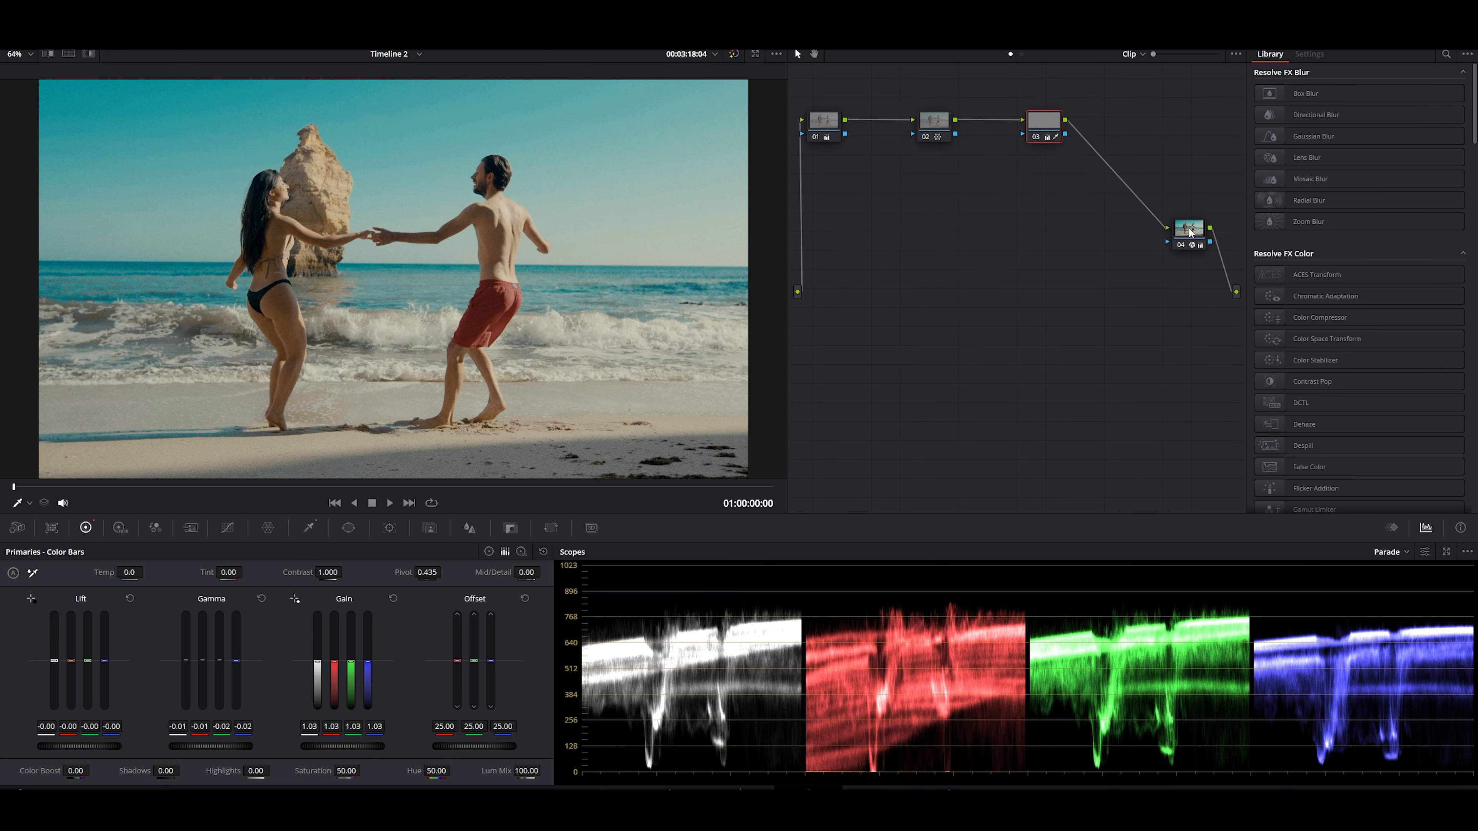
drag(1190, 232, 1092, 211)
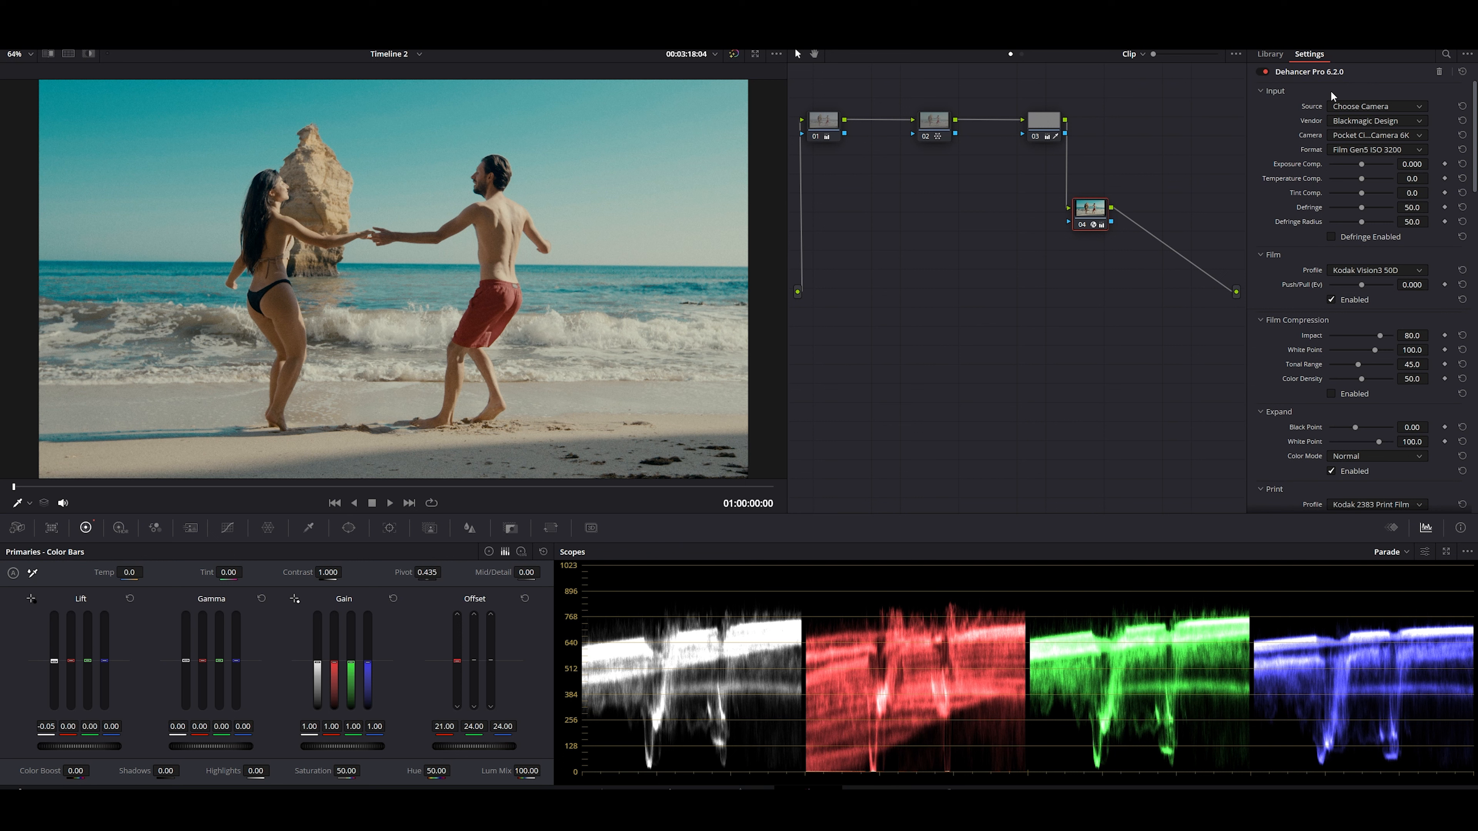
Review the input source options available for the Dehancer node
click(1345, 106)
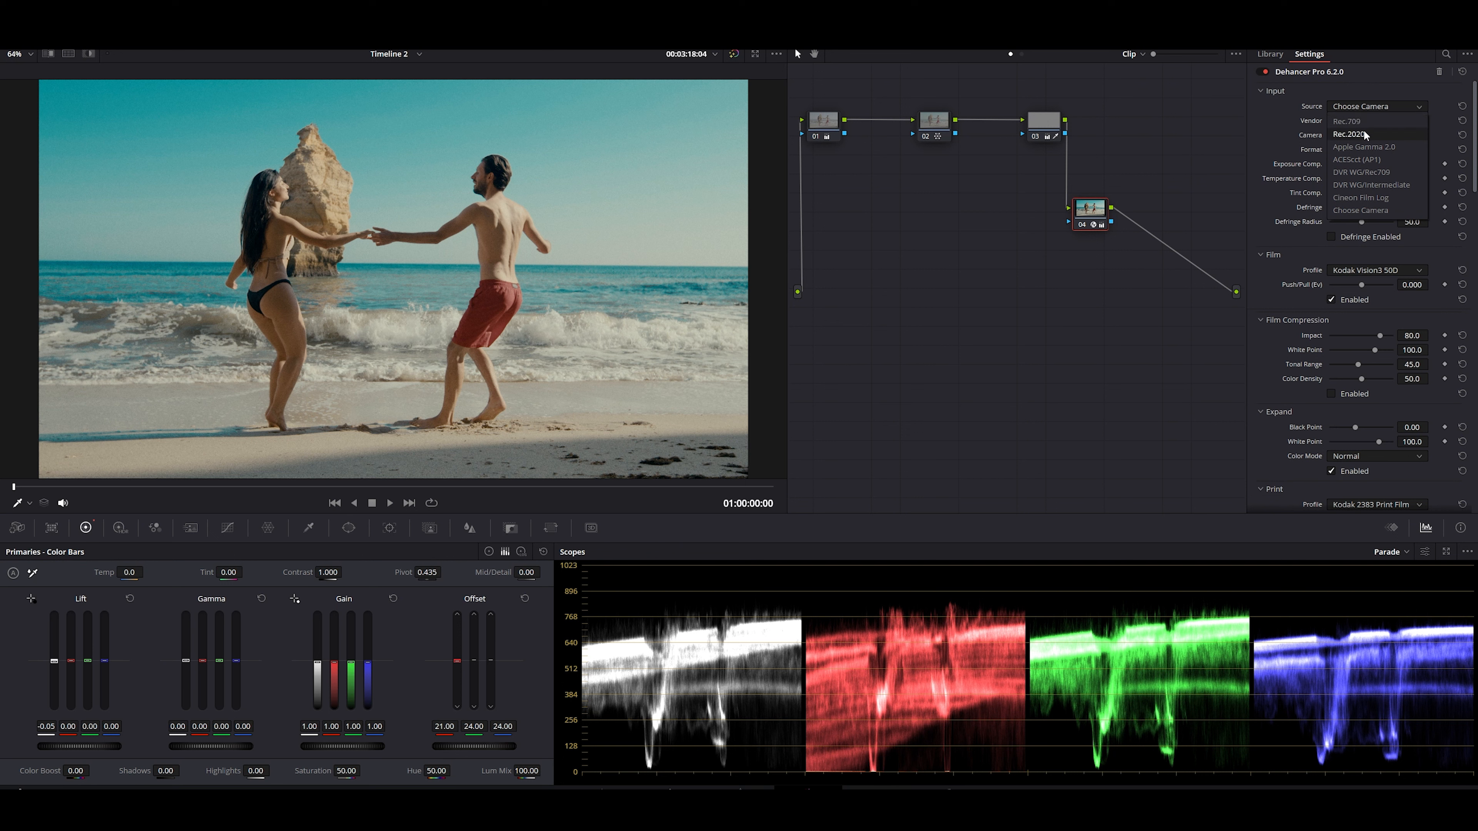
key(Escape)
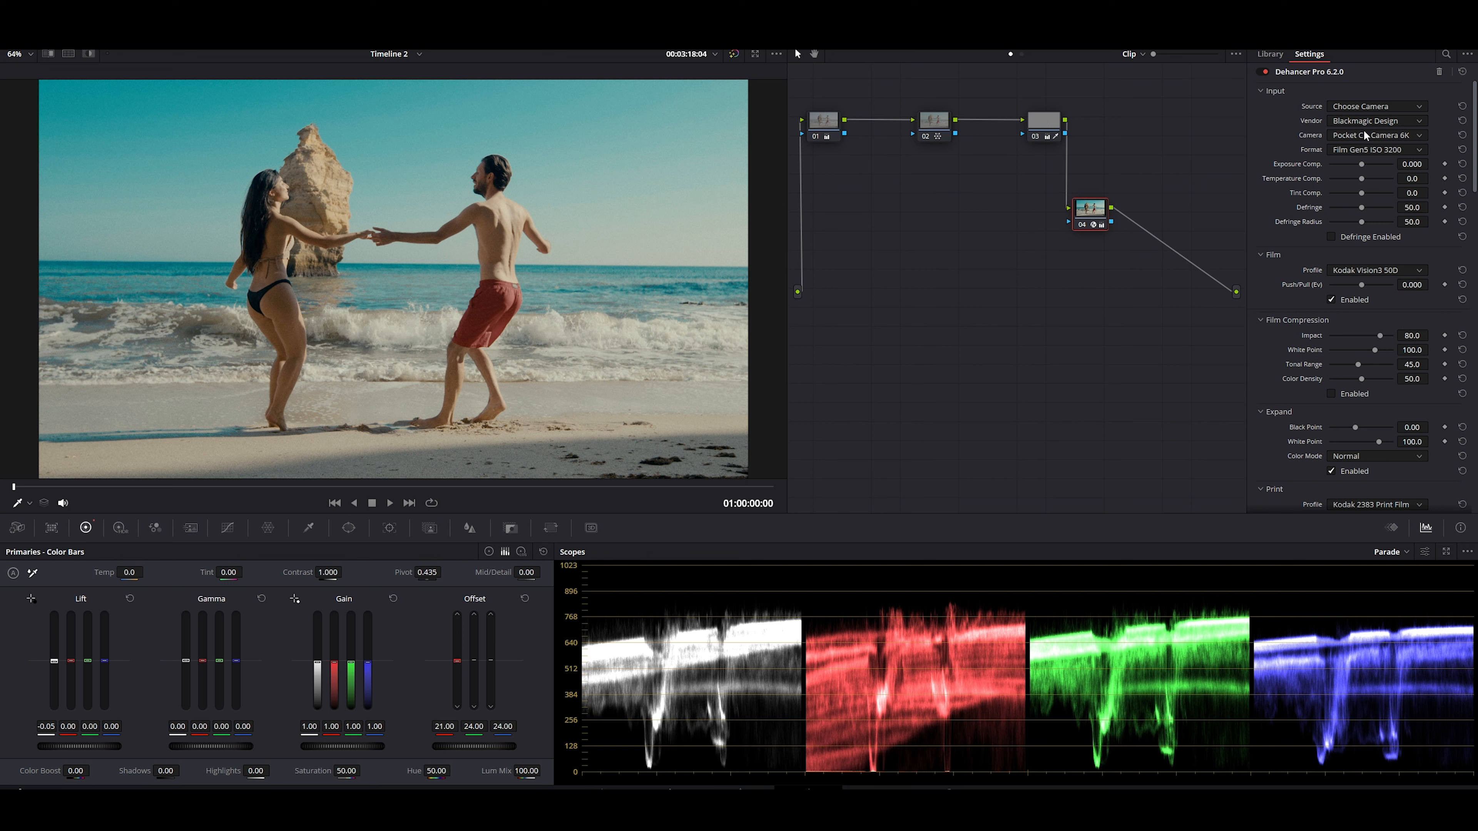
click(1364, 109)
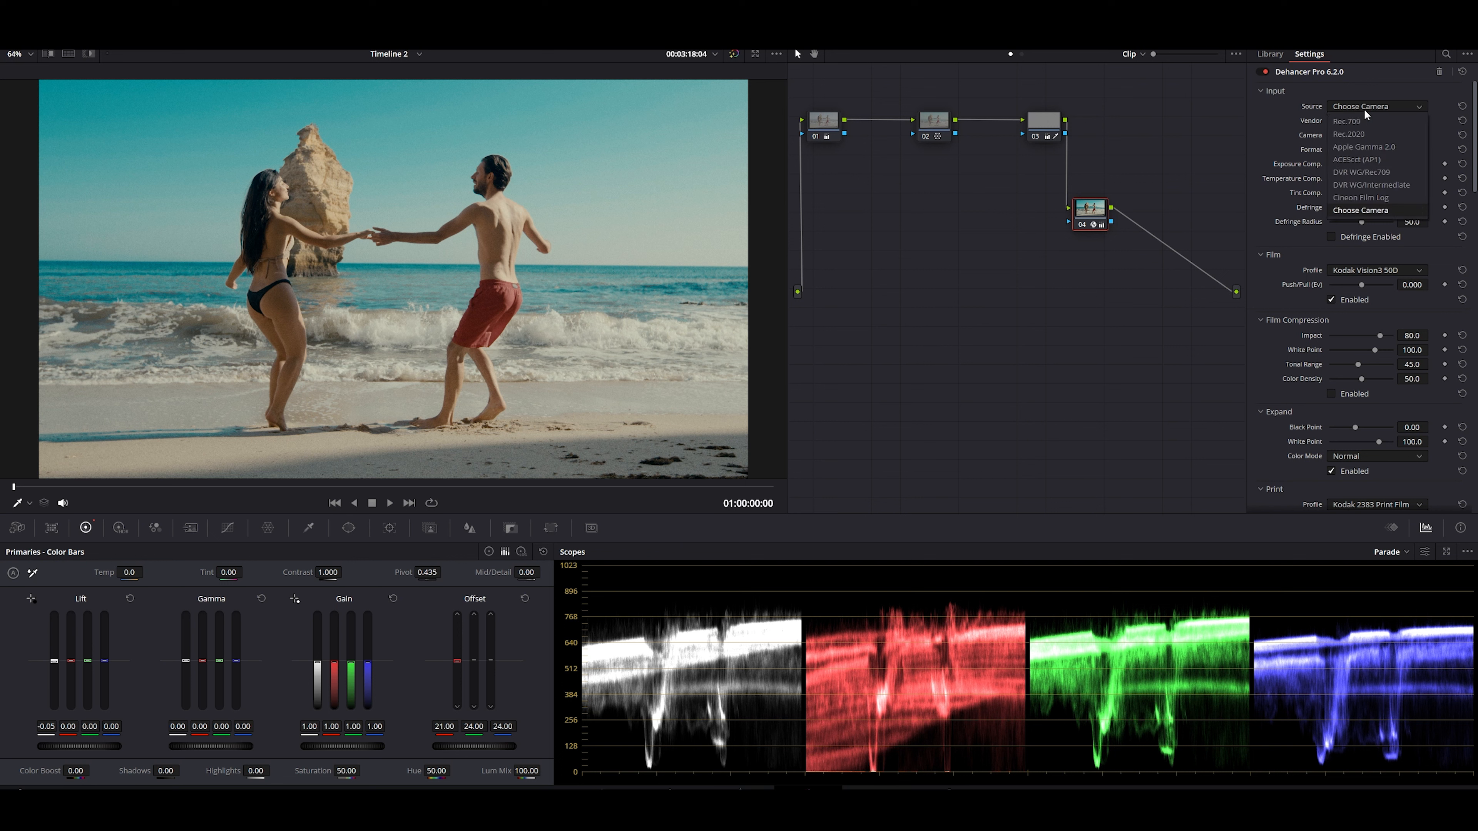
click(1365, 109)
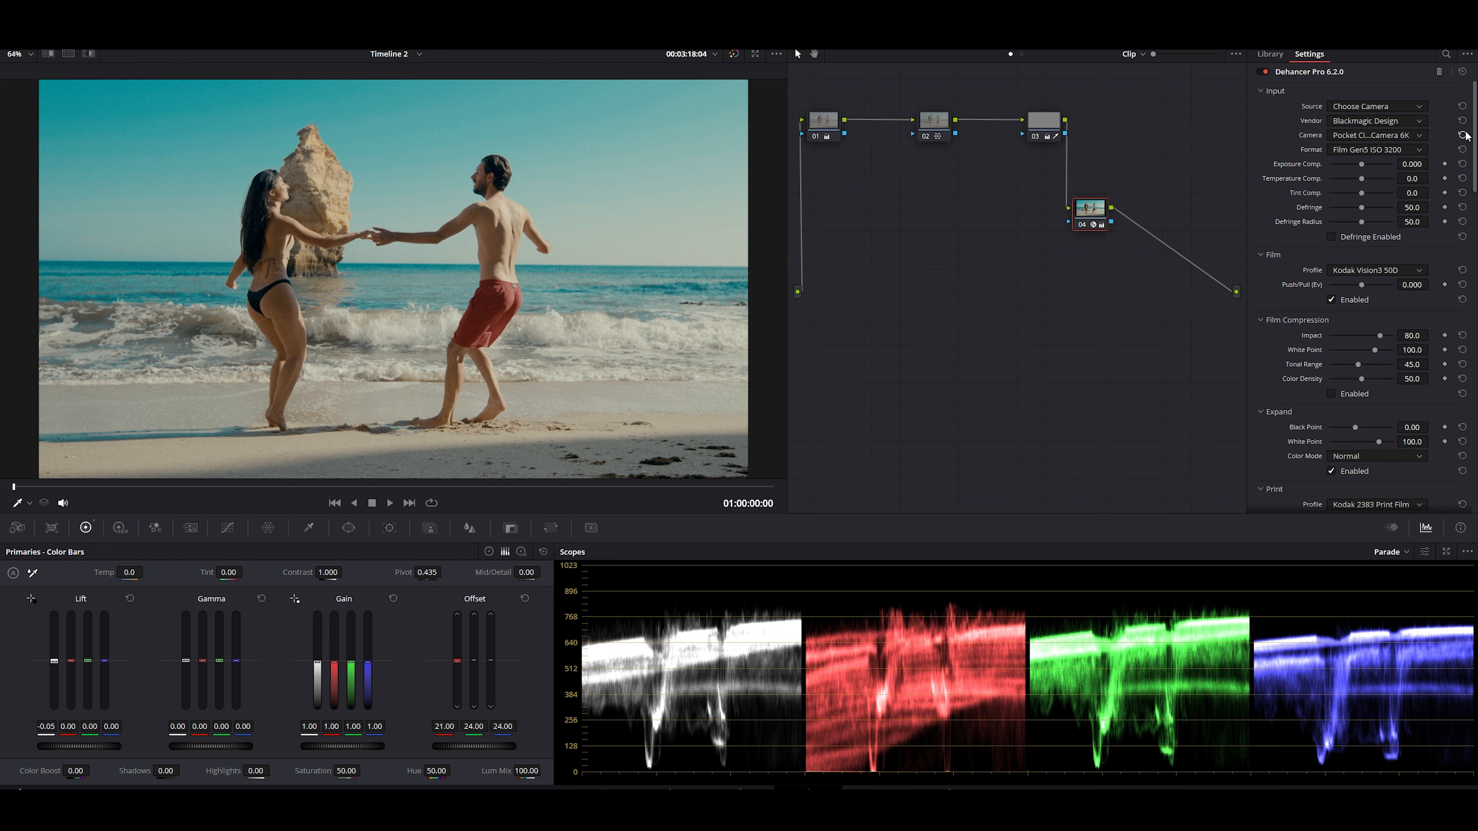
Try the Linear print profile on the Dehancer node and restore Kodak 2383 Print Film
scroll(1356, 256, down, 5)
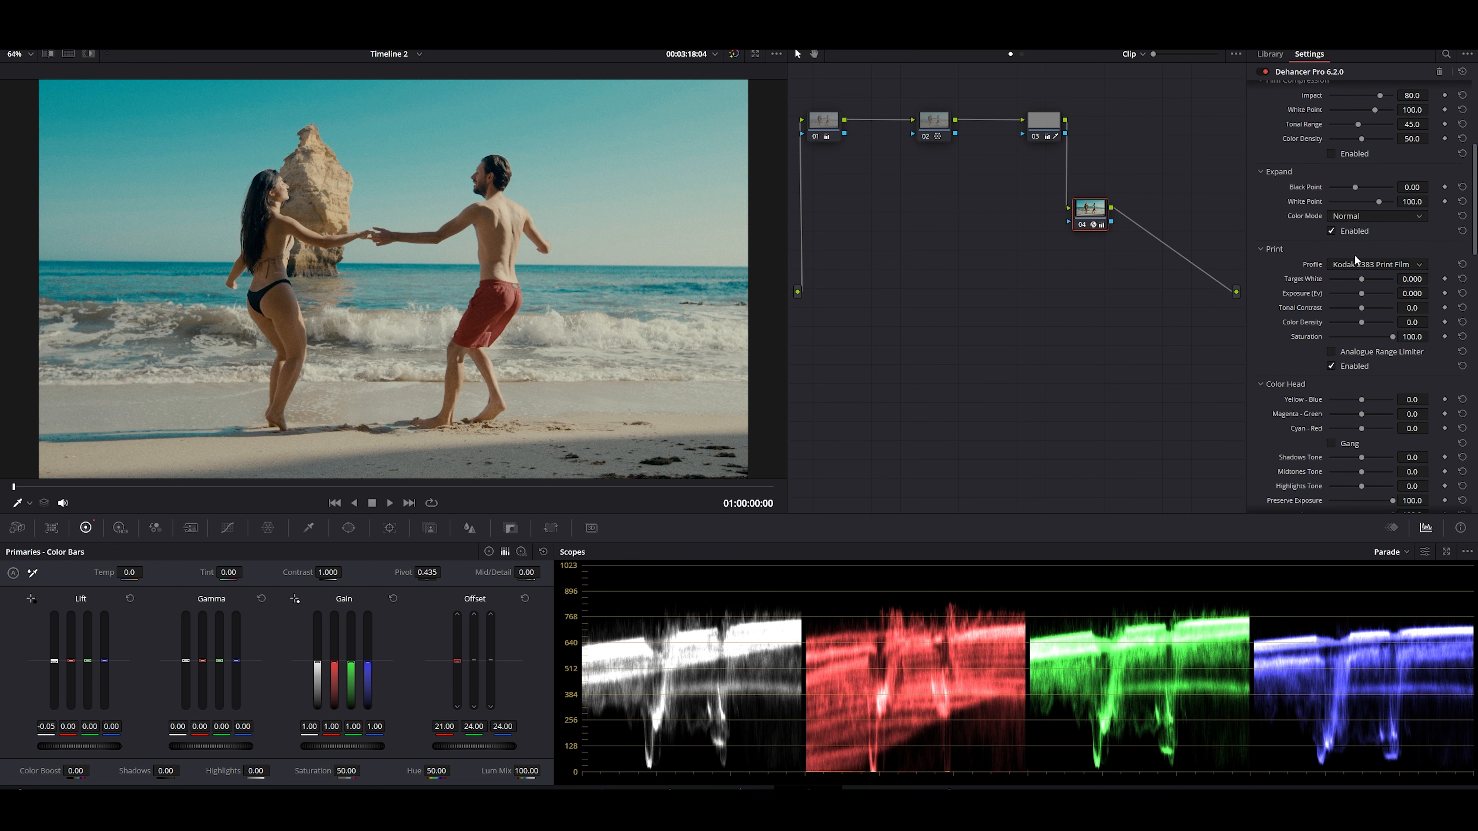
click(1358, 265)
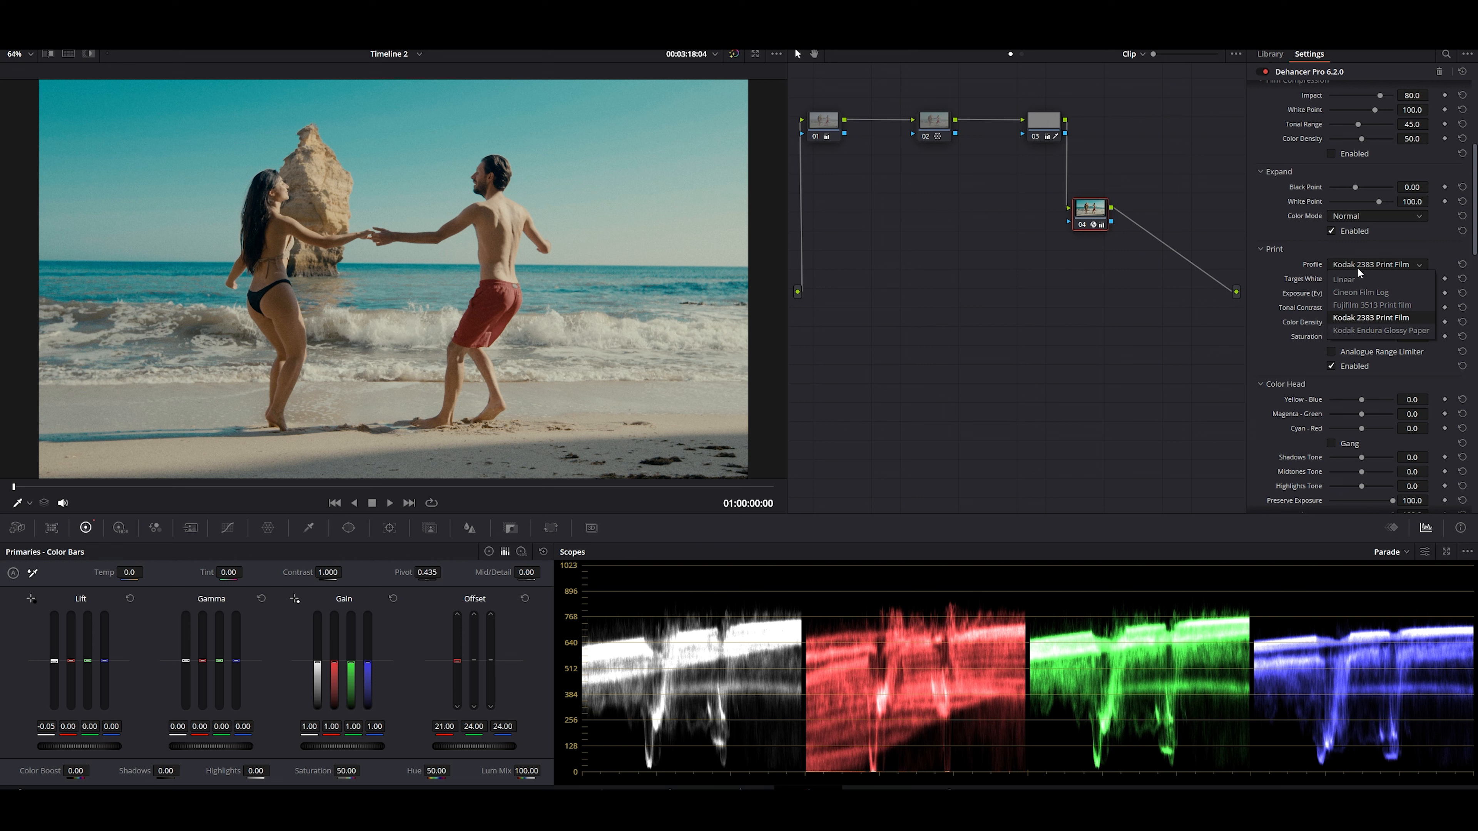
click(1371, 318)
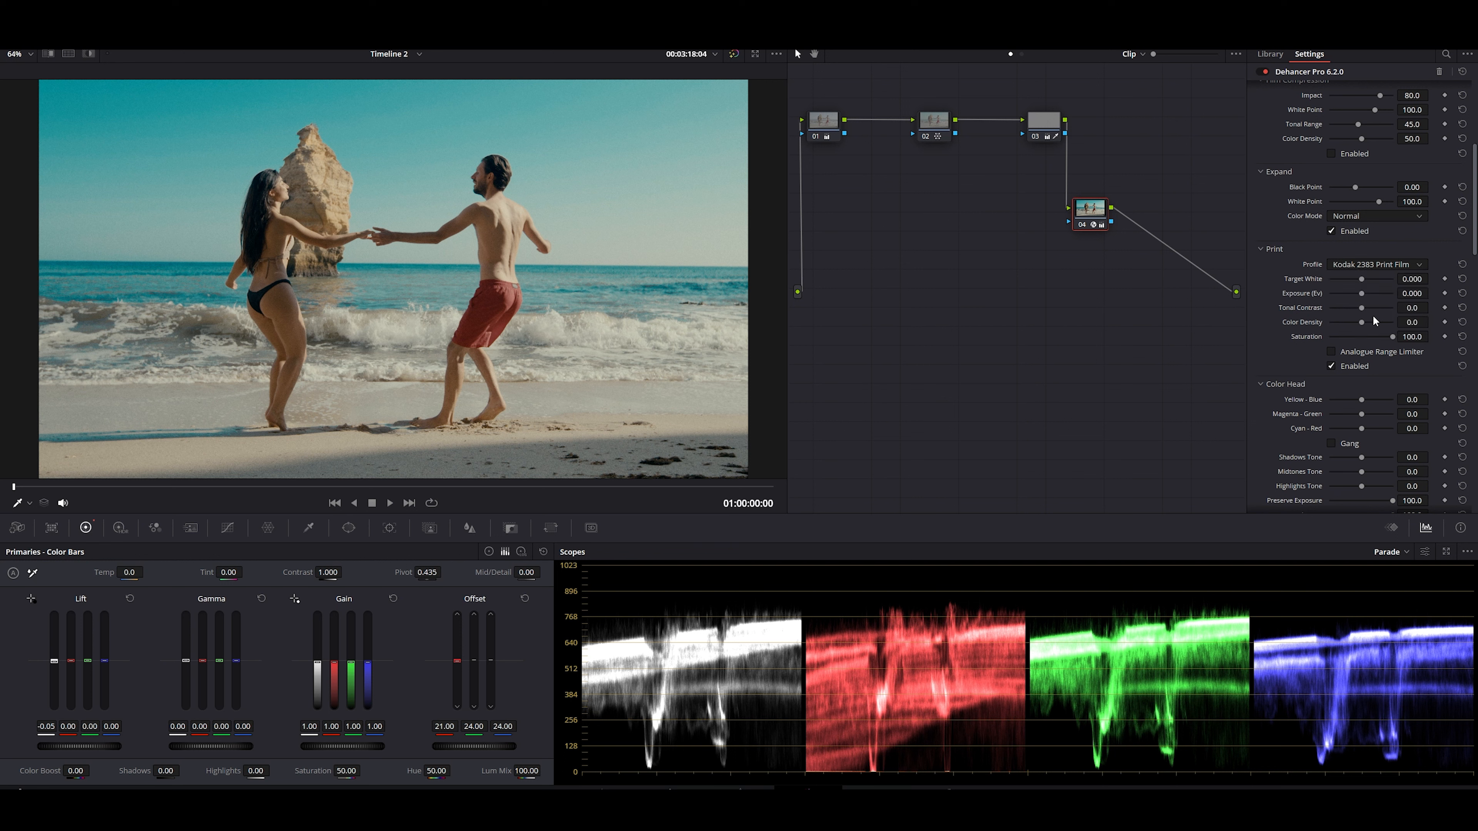
scroll(1312, 288, up, 5)
click(1341, 436)
click(1341, 434)
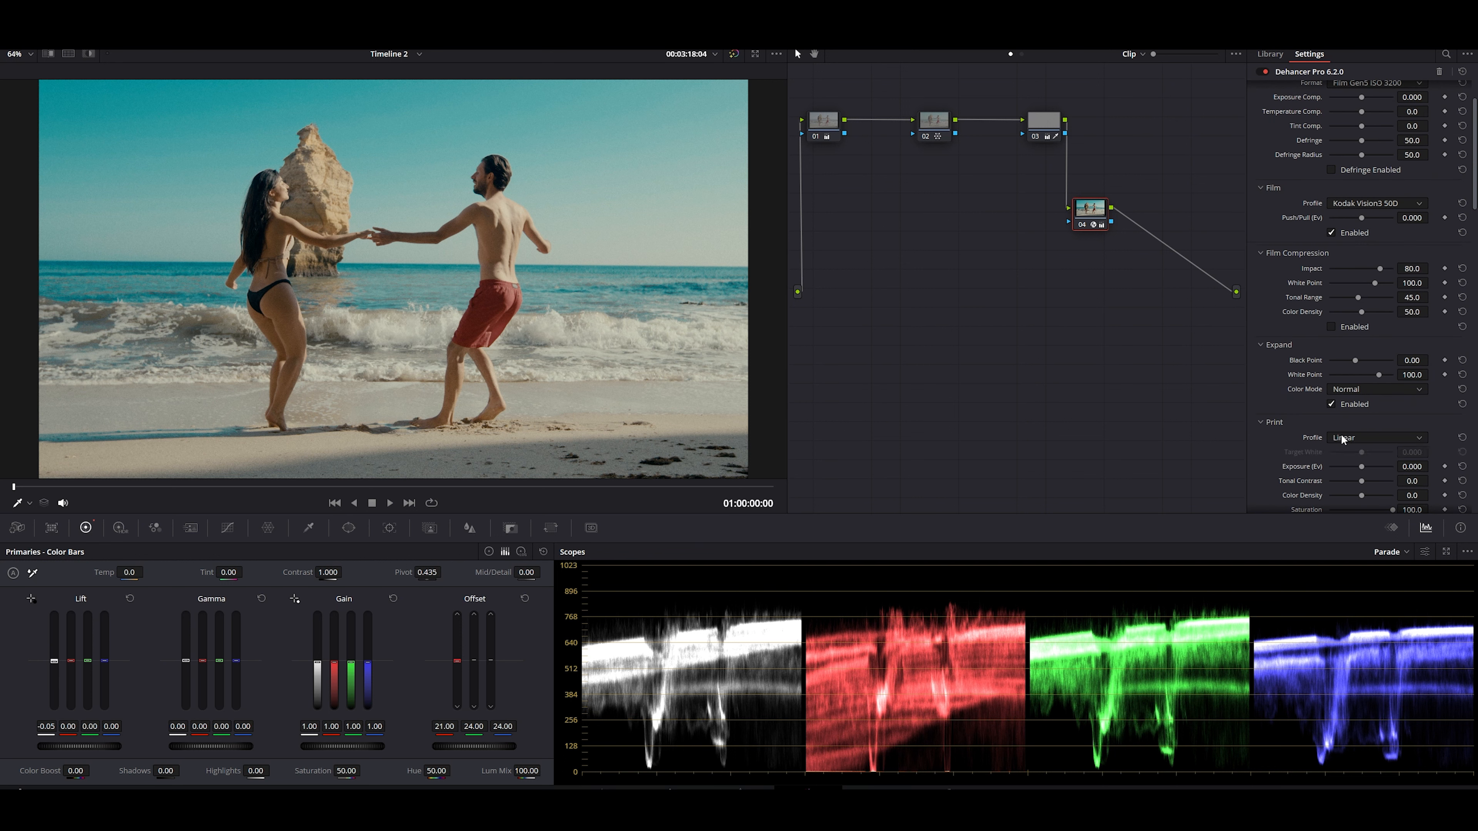
click(1364, 438)
click(1375, 478)
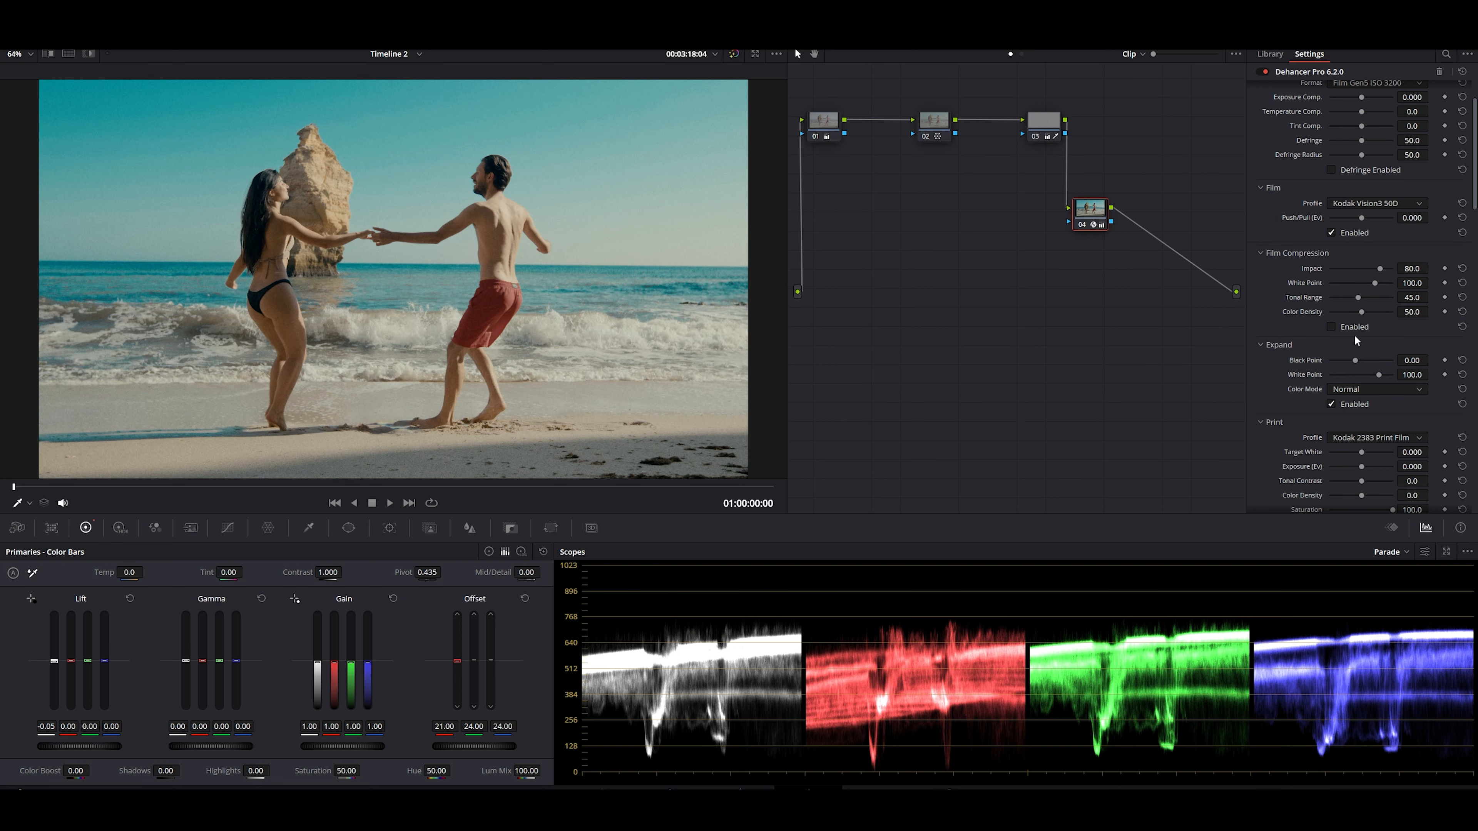
Preview the Agfa XPS 160 and Agfa Scala 200x film profiles, and set the film profile to Fujicolor Print (Industrial) 400
click(1354, 202)
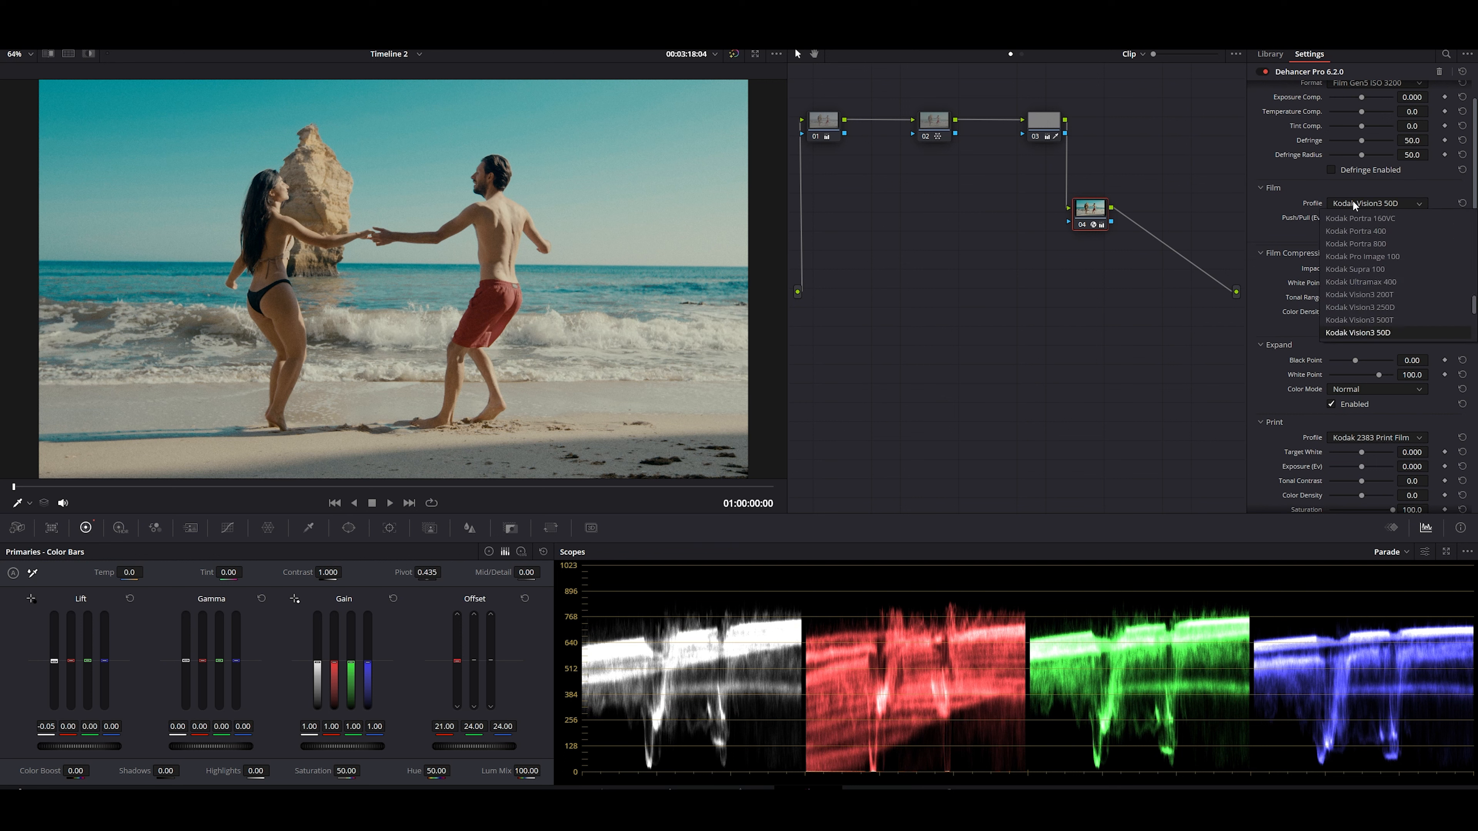
scroll(1368, 283, up, 10)
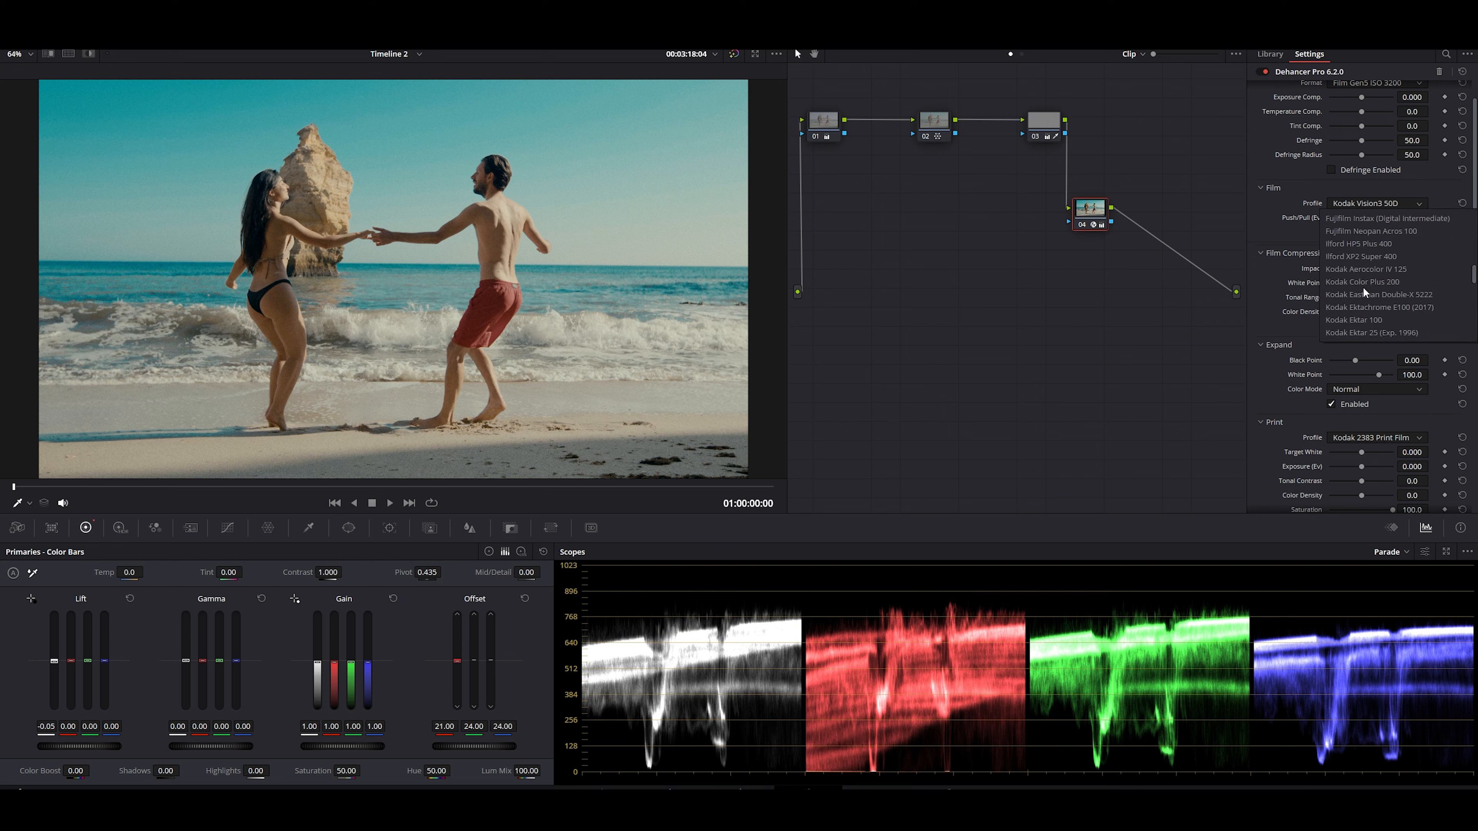
click(1367, 243)
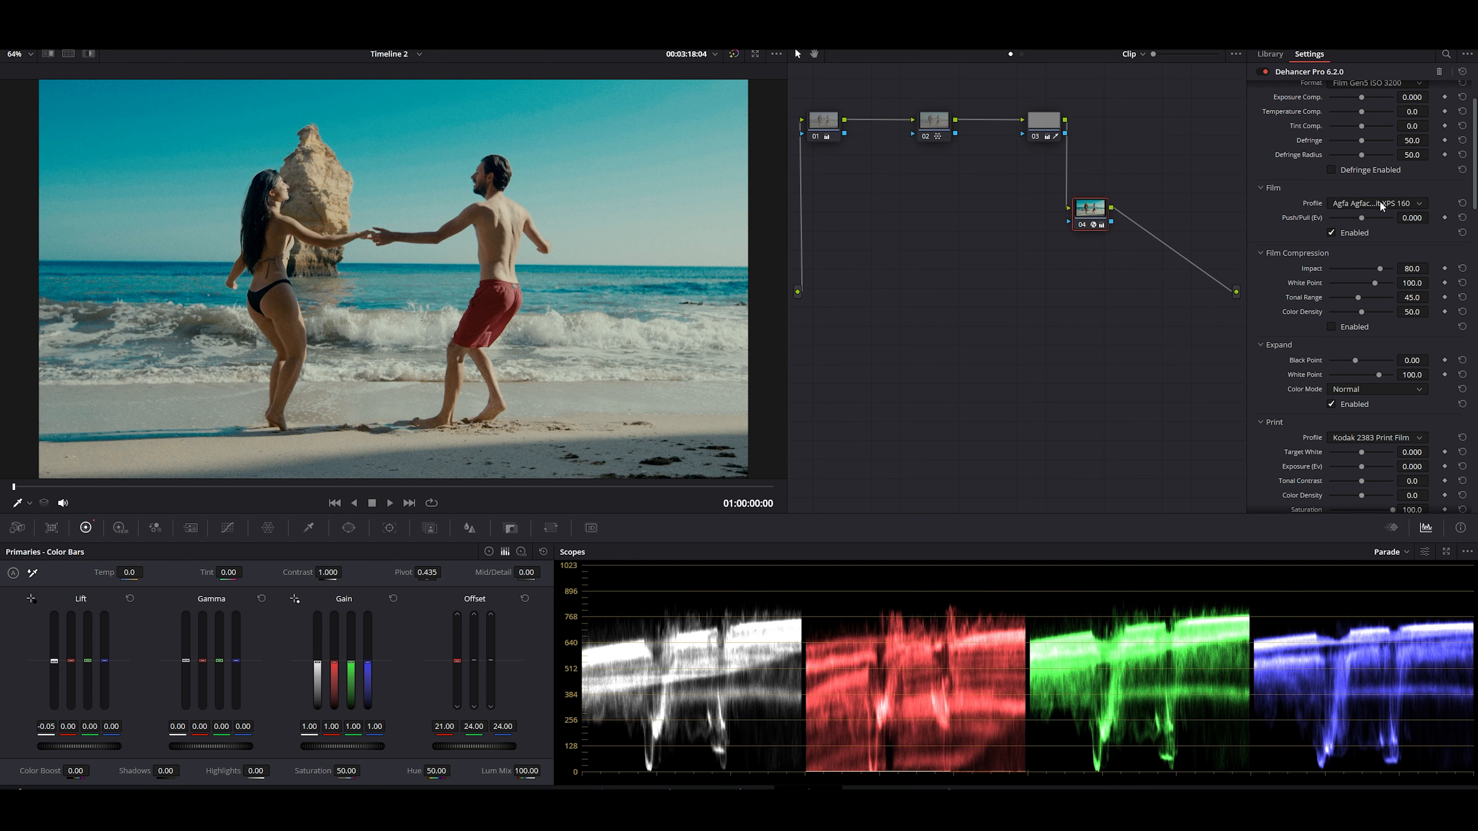
click(1380, 204)
click(1371, 281)
click(1368, 206)
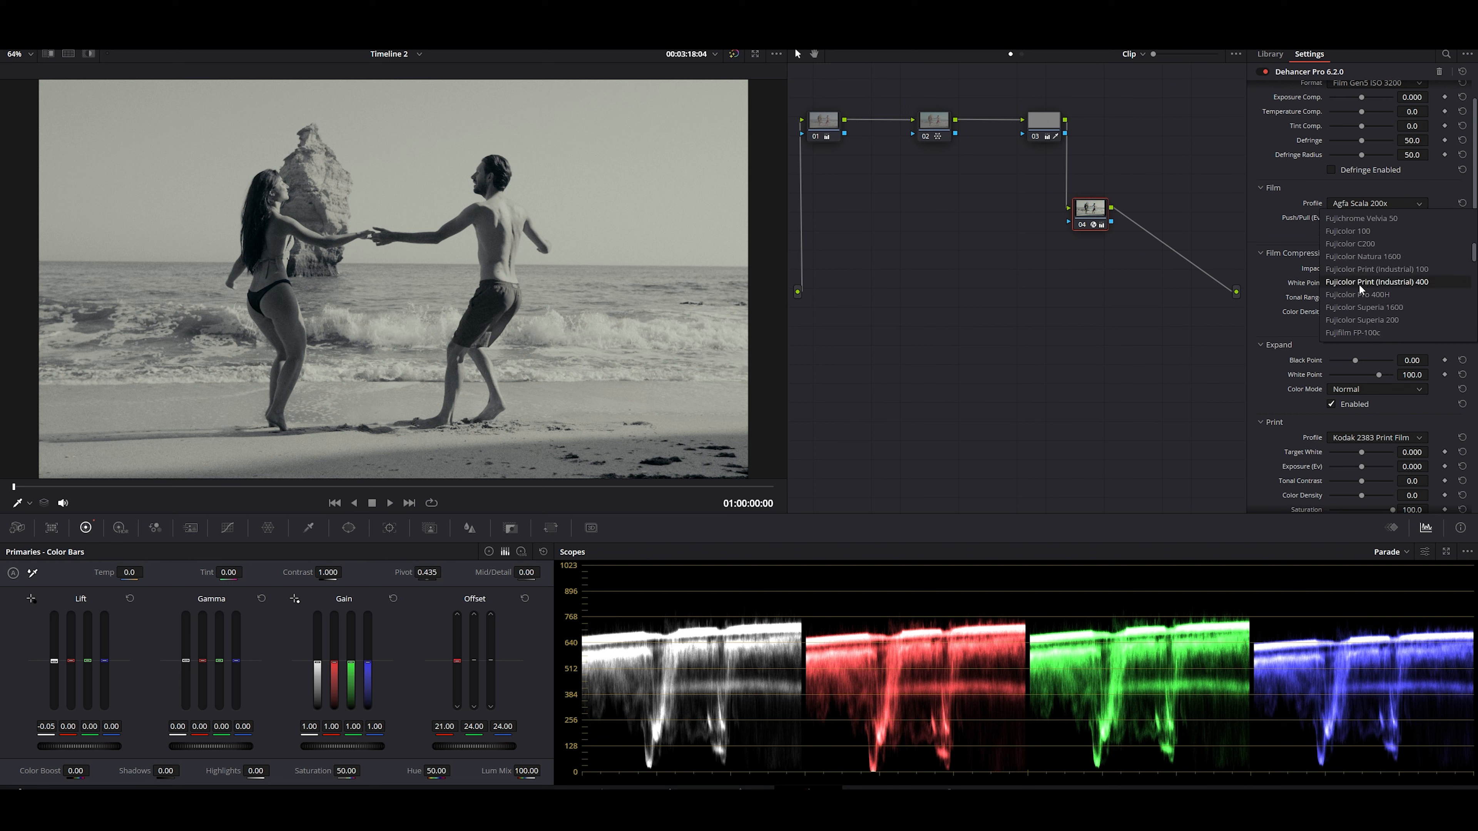
click(1360, 286)
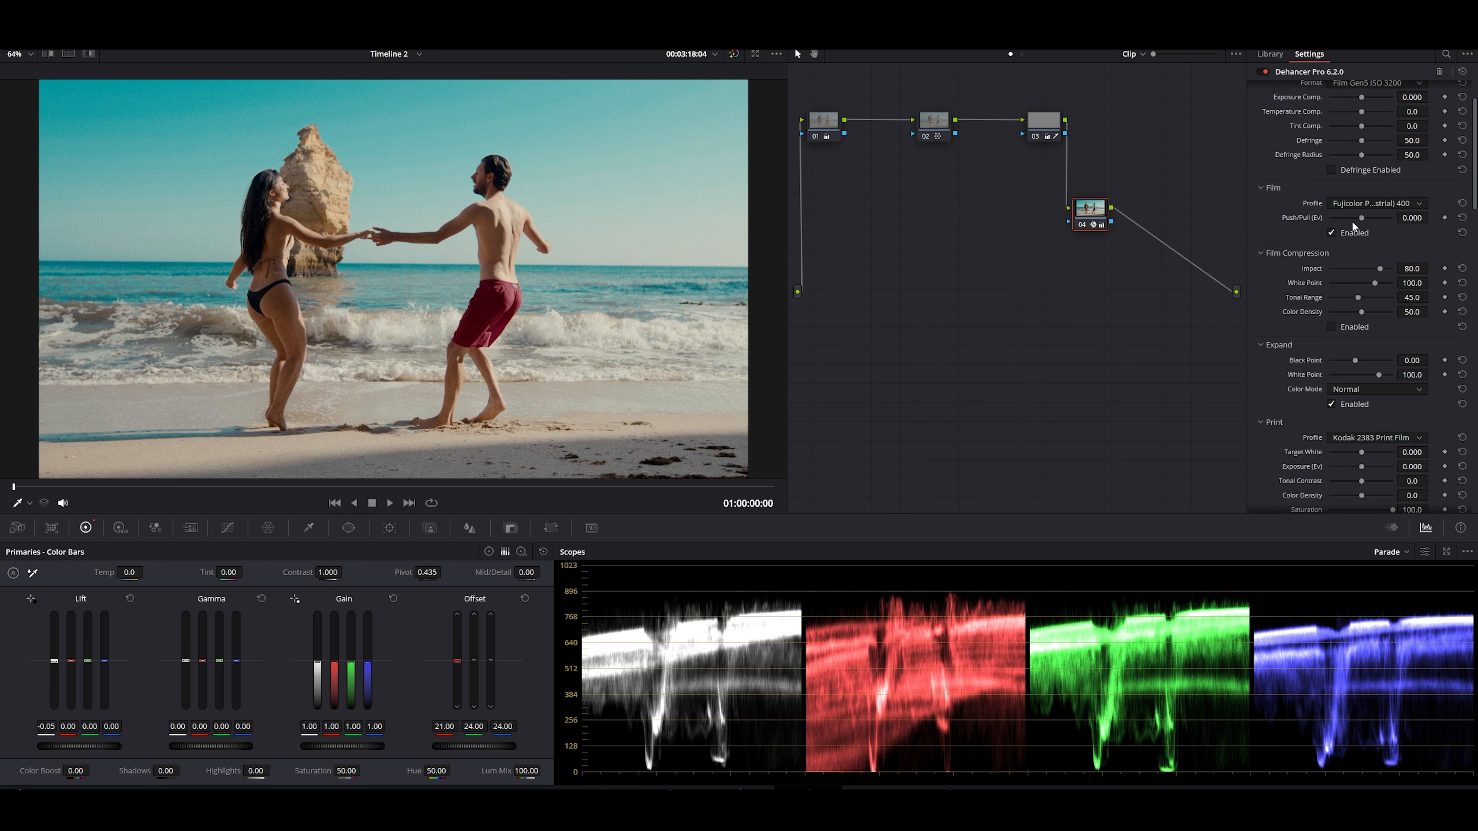
Inspect the first, second and Dehancer nodes, and disable all four nodes at once
click(829, 130)
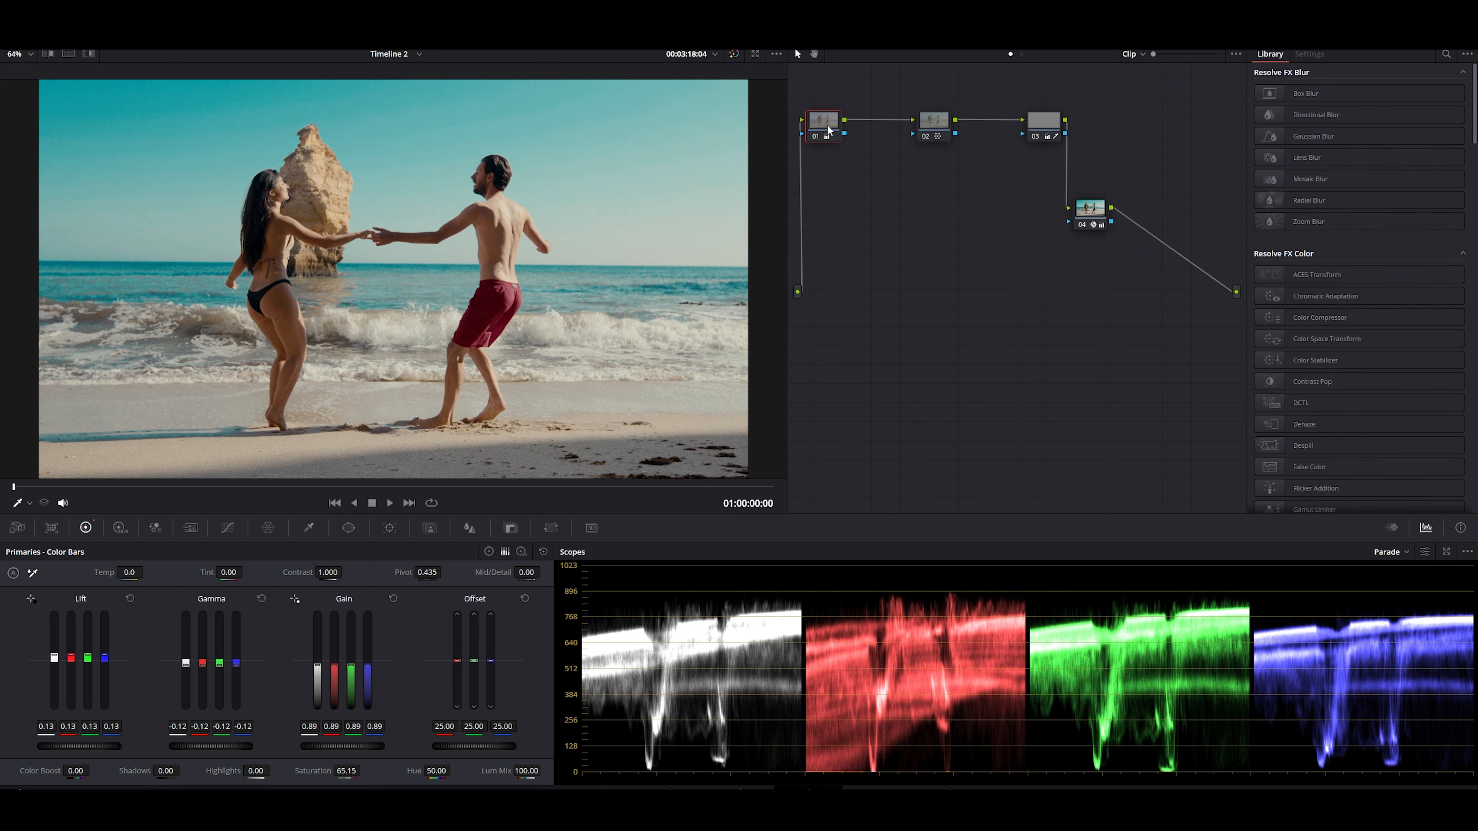
click(935, 121)
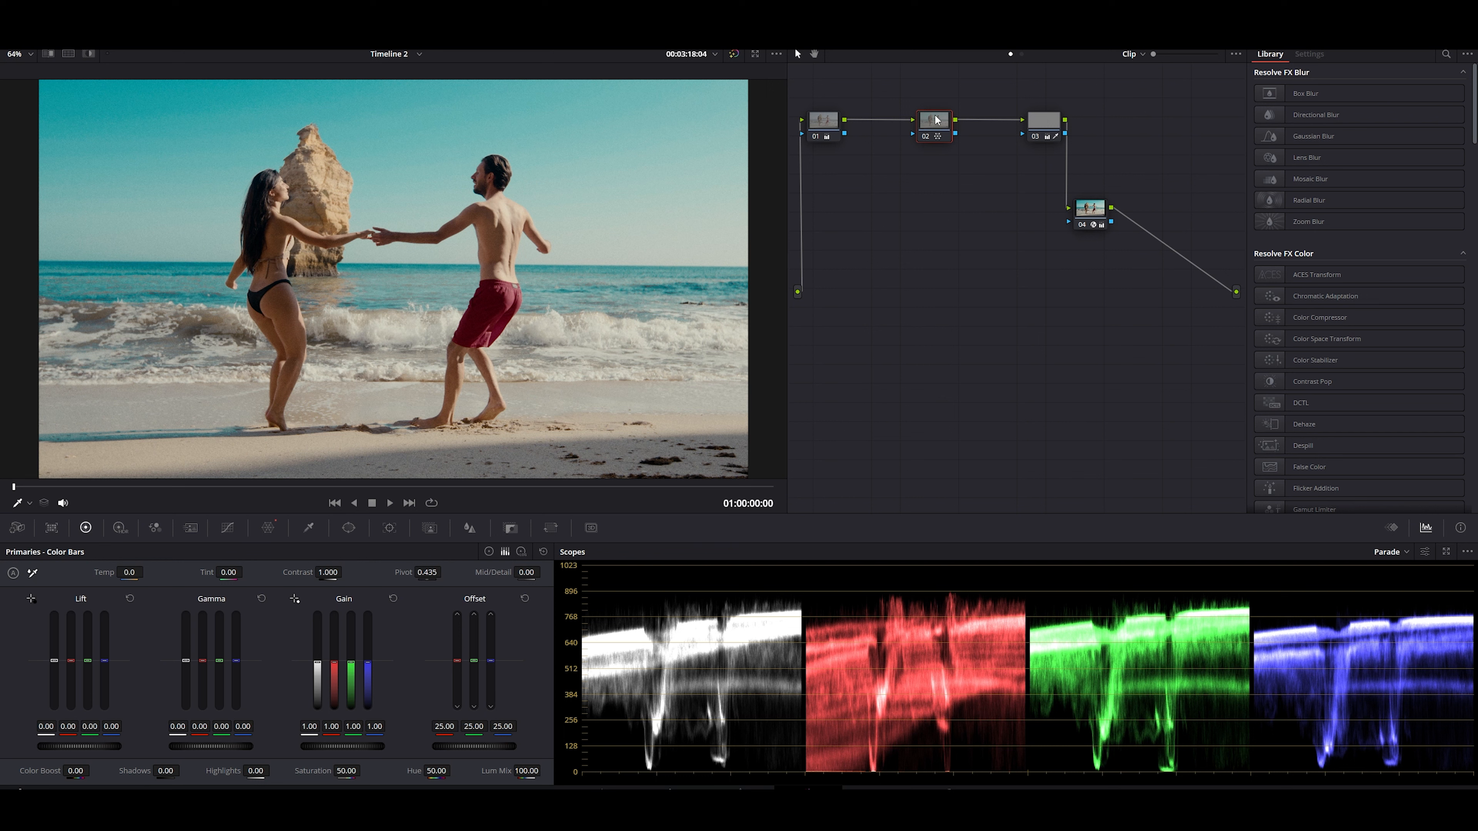
click(1090, 210)
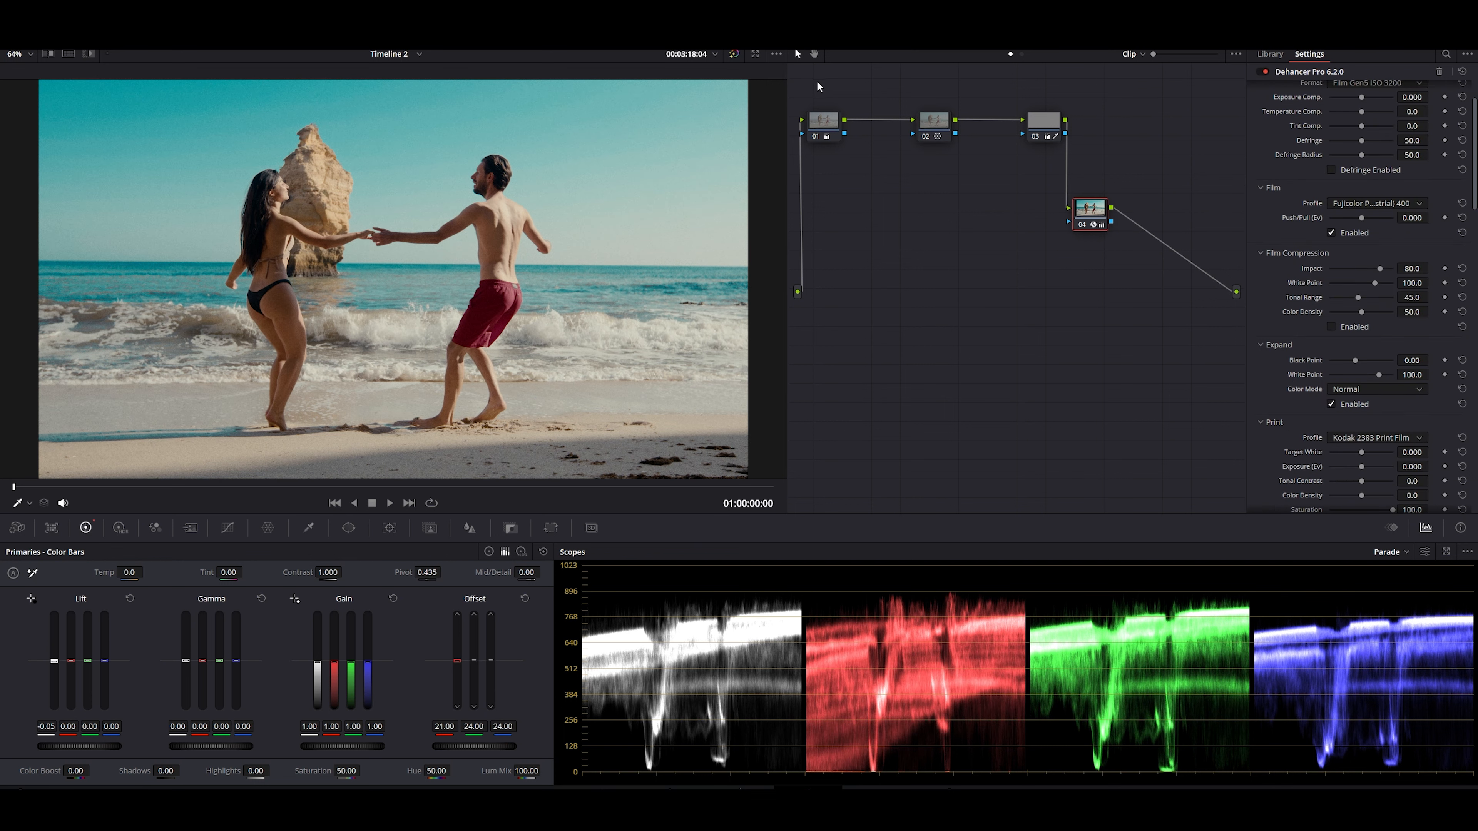
drag(817, 82, 1092, 114)
key(ctrl+d)
click(1027, 326)
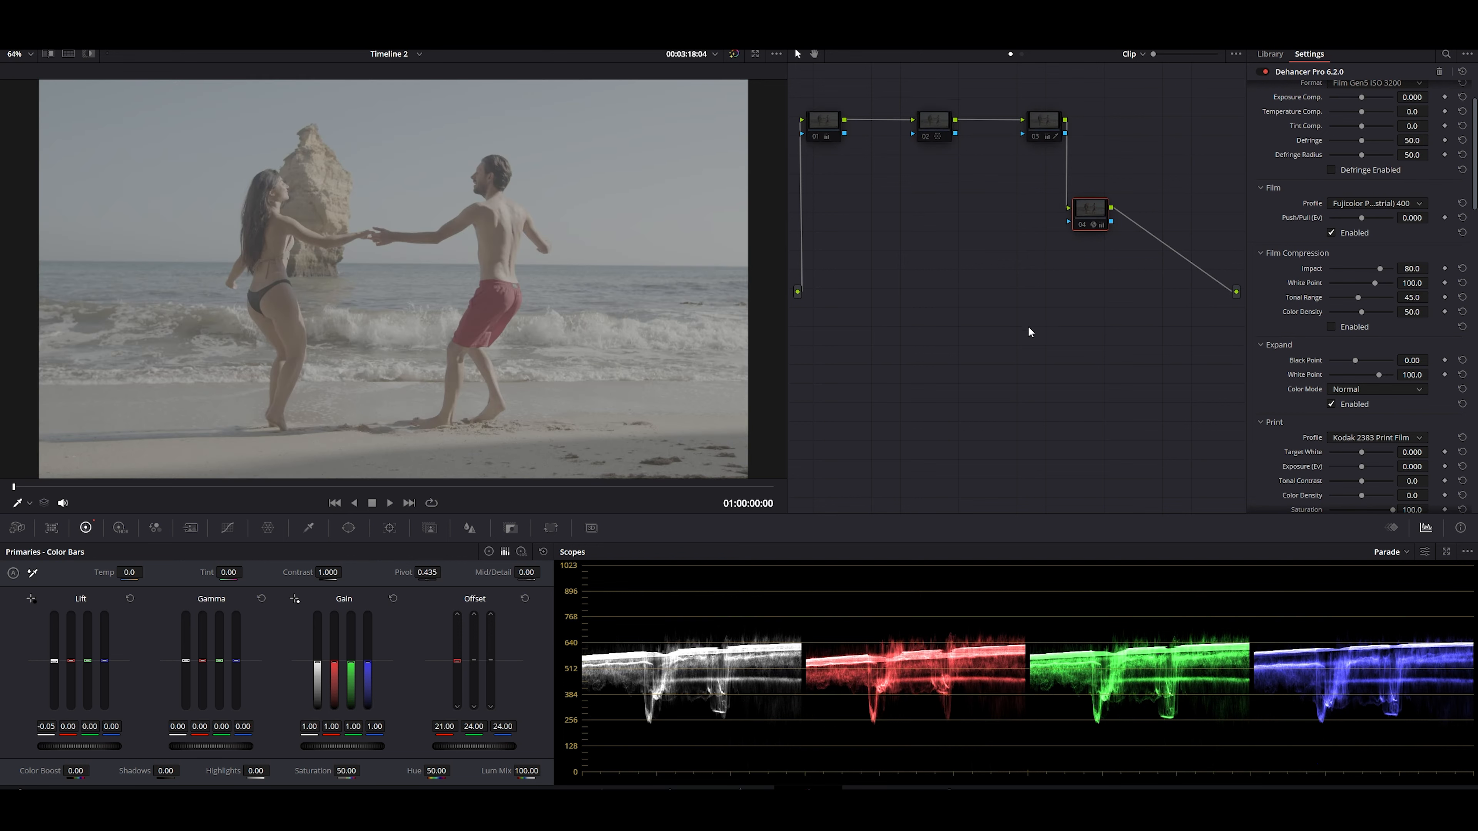
Re-enable the Dehancer node, followed by the first correction node, to compare their effect on the clip
click(1082, 225)
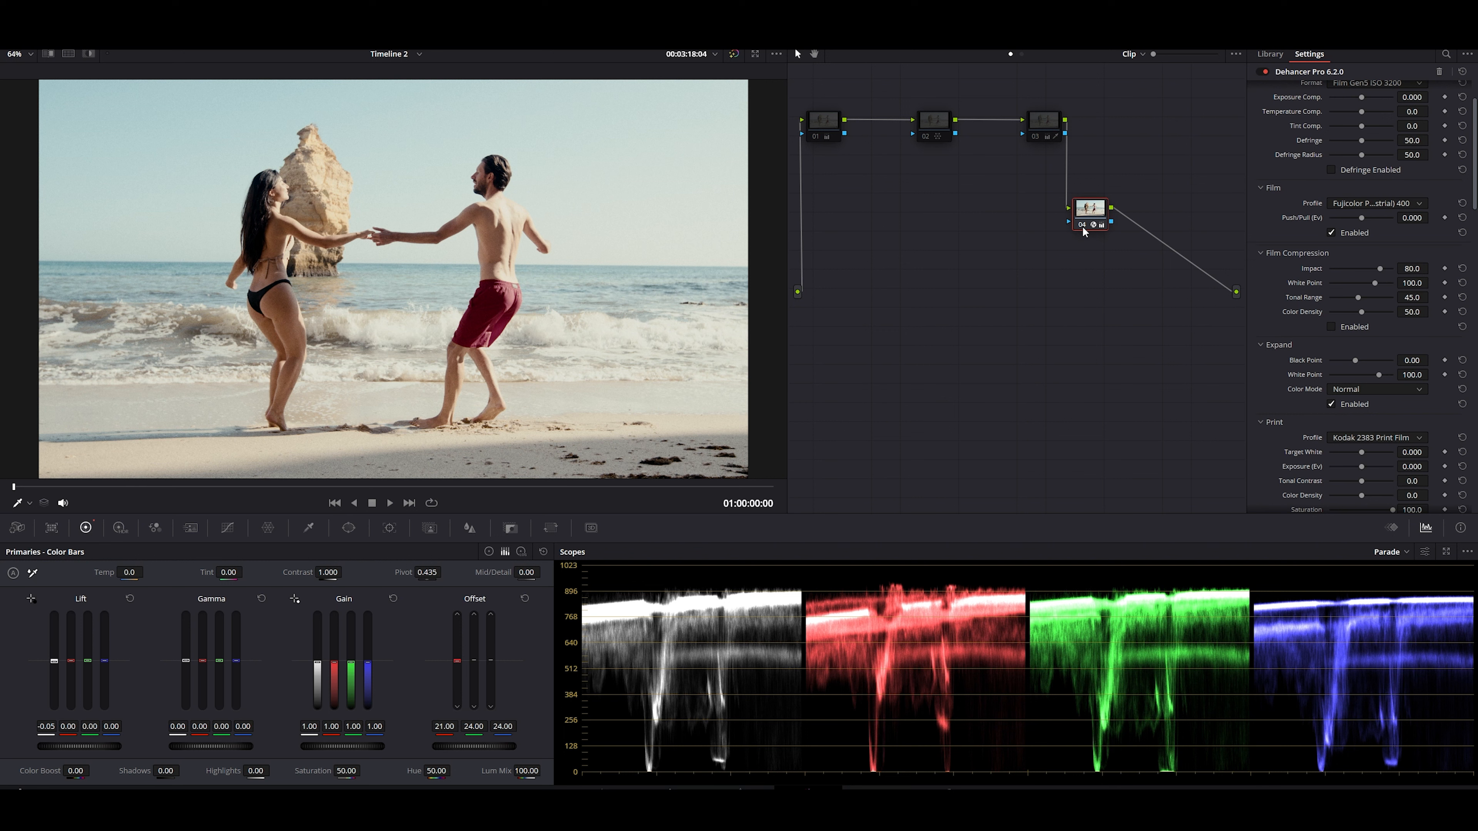
click(838, 122)
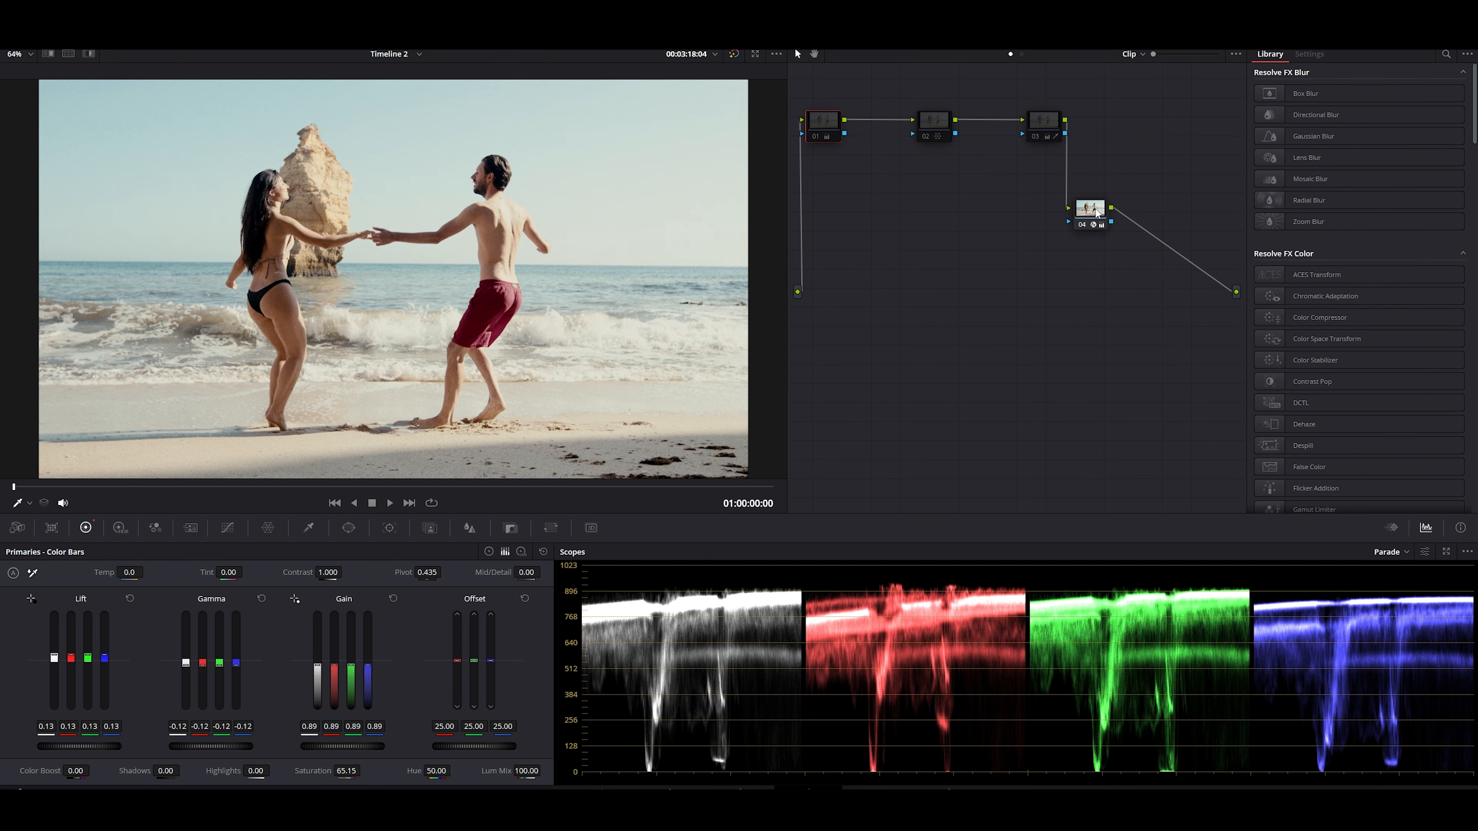
mouse_move(1097, 214)
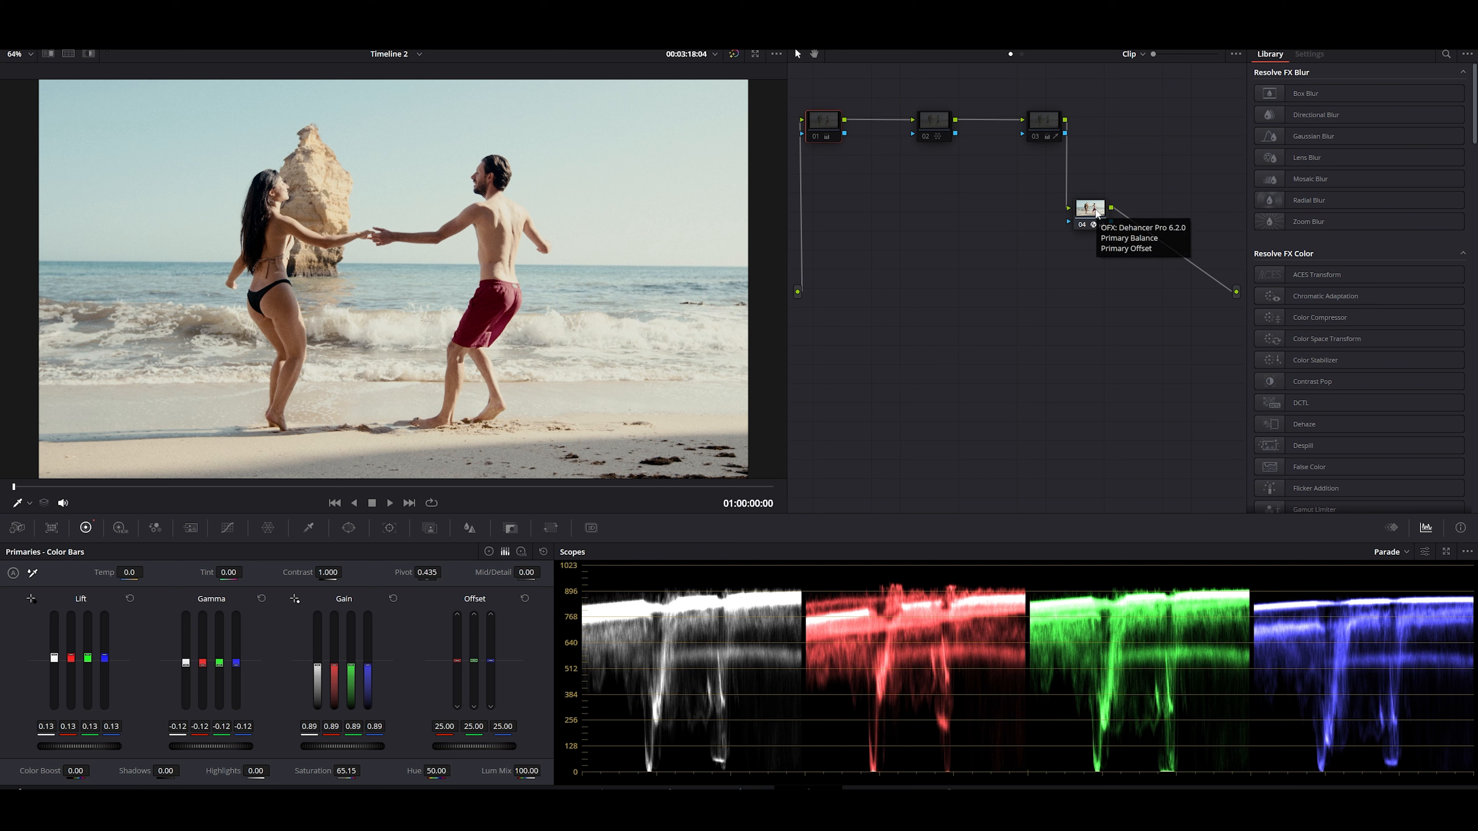
click(816, 137)
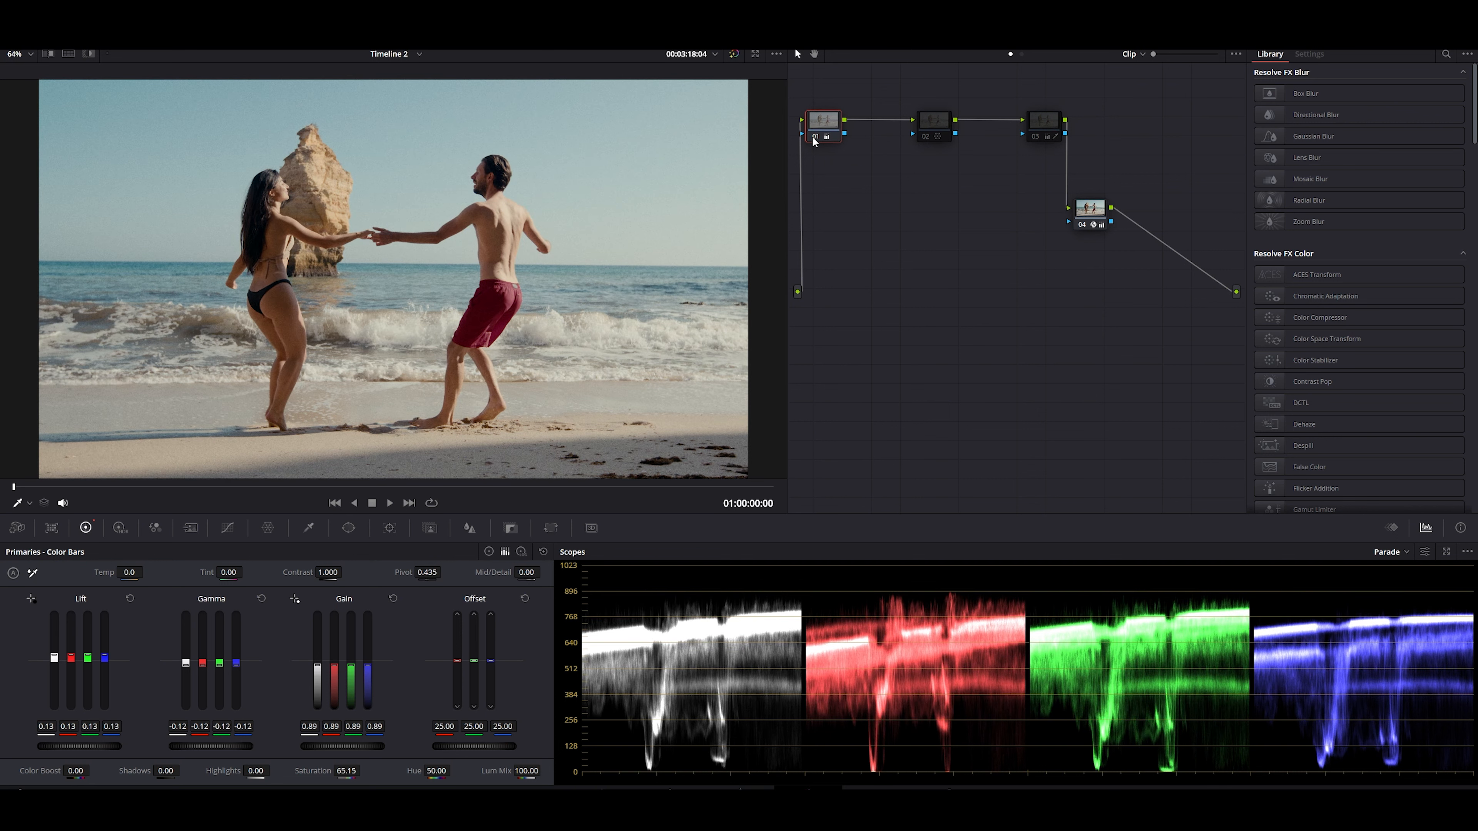
Re-enable nodes 02 and 03, toggling node 03 off and on to compare its effect
click(927, 123)
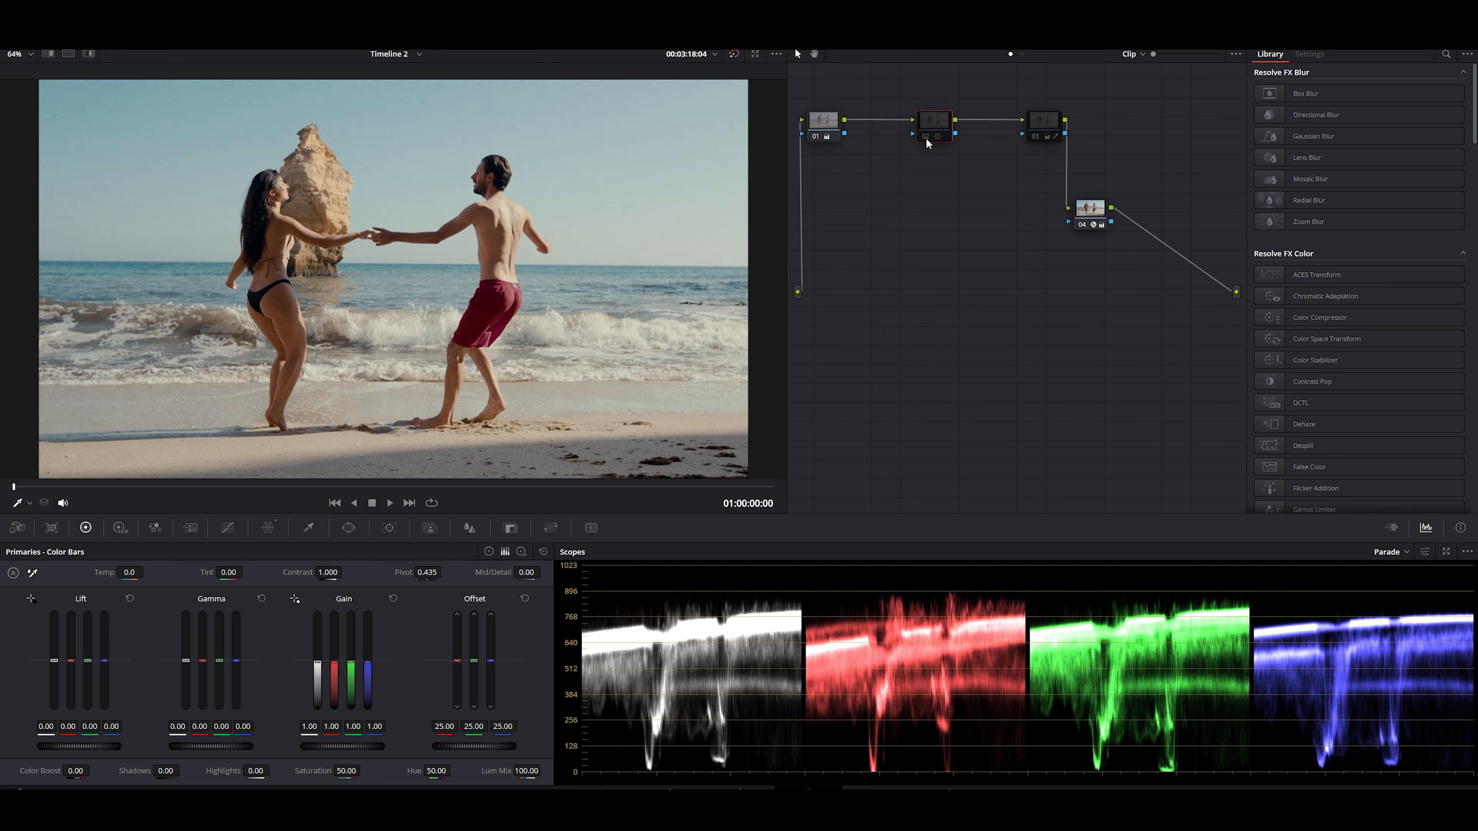
click(925, 138)
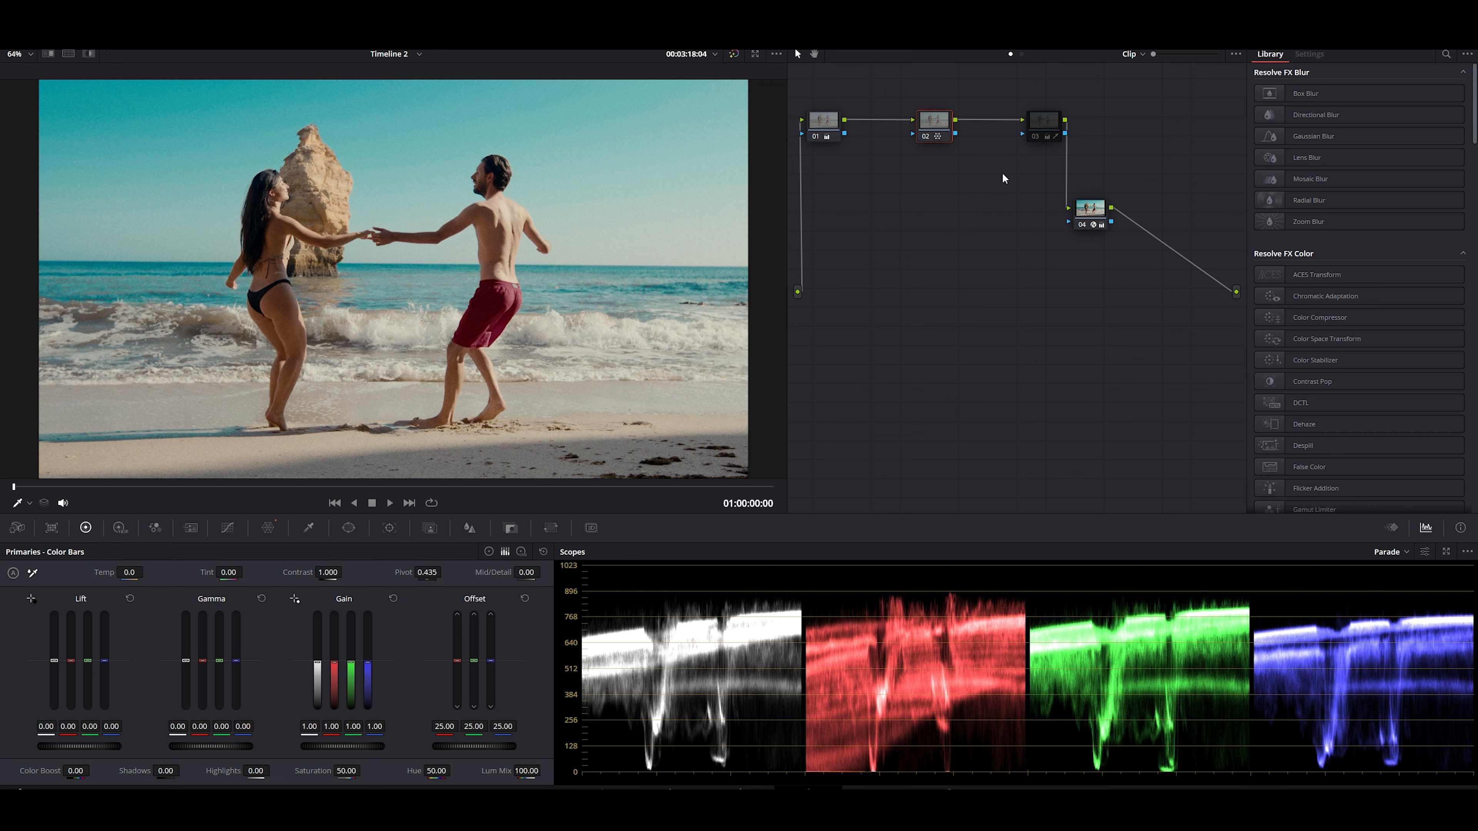
click(1030, 142)
click(1036, 137)
click(1034, 136)
click(1034, 135)
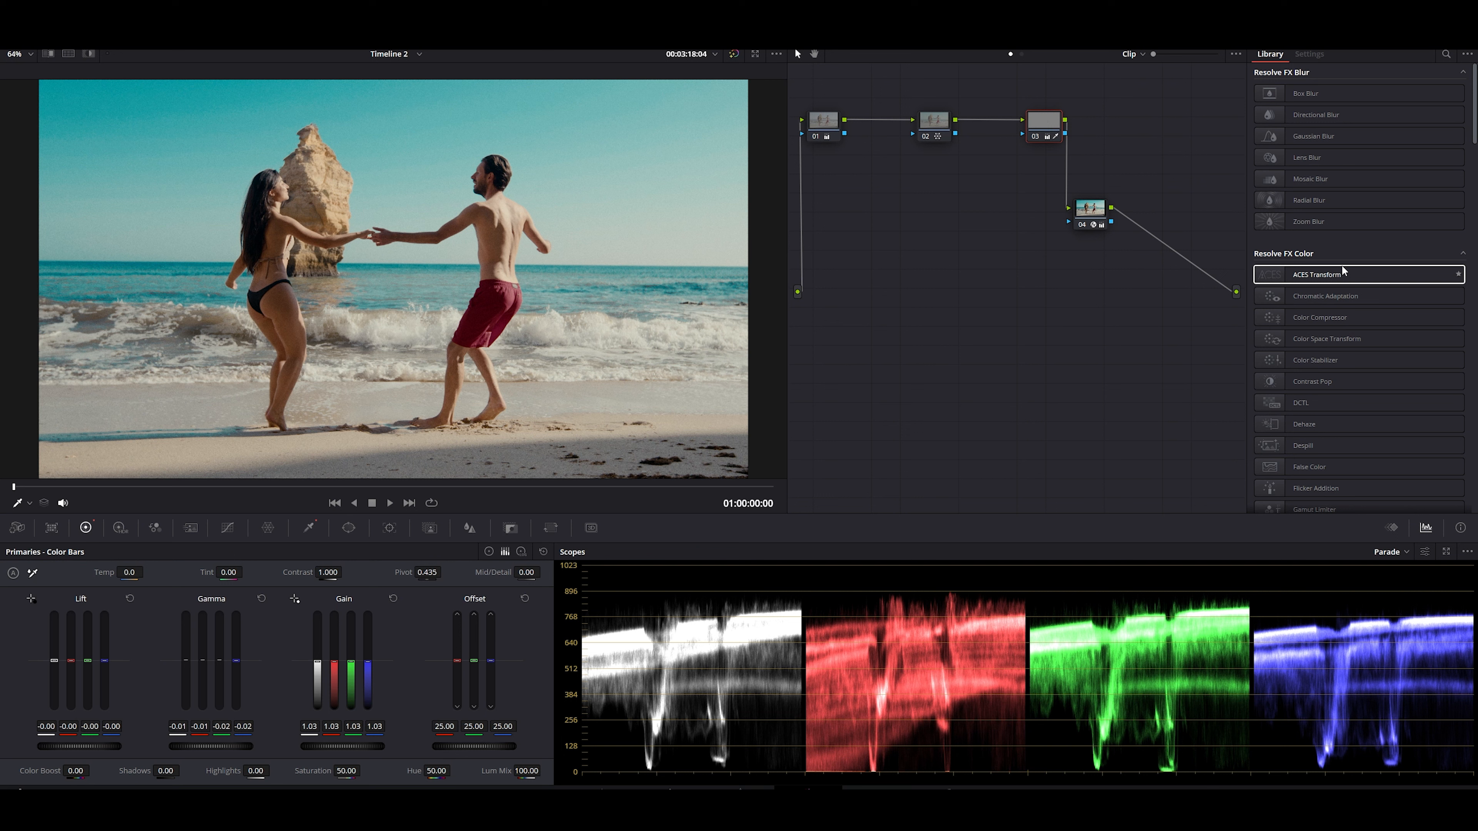
Compare the graded clip with all grades bypassed, and review the Dehancer node's film, print and color head settings
click(734, 54)
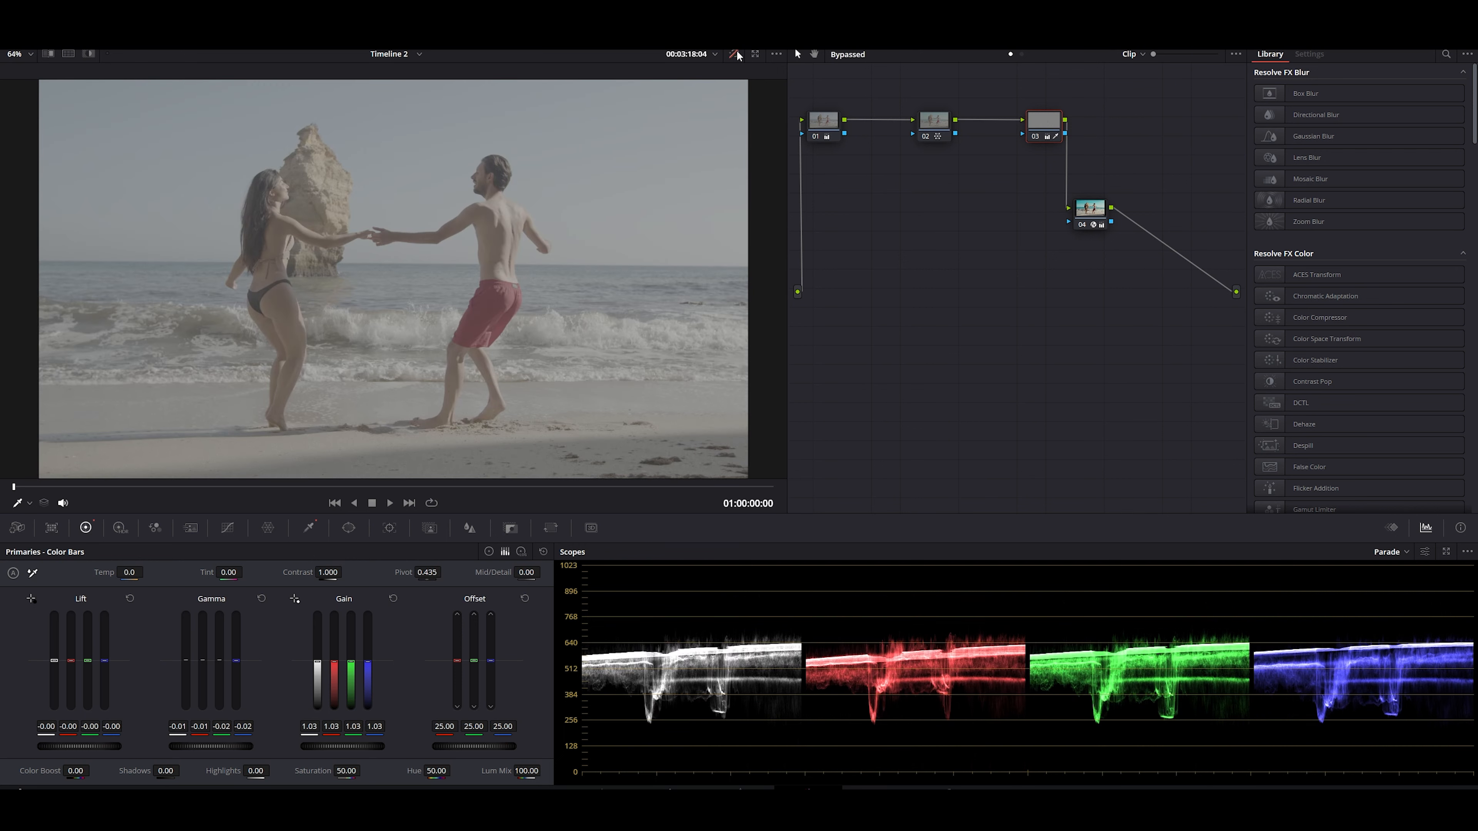
click(735, 53)
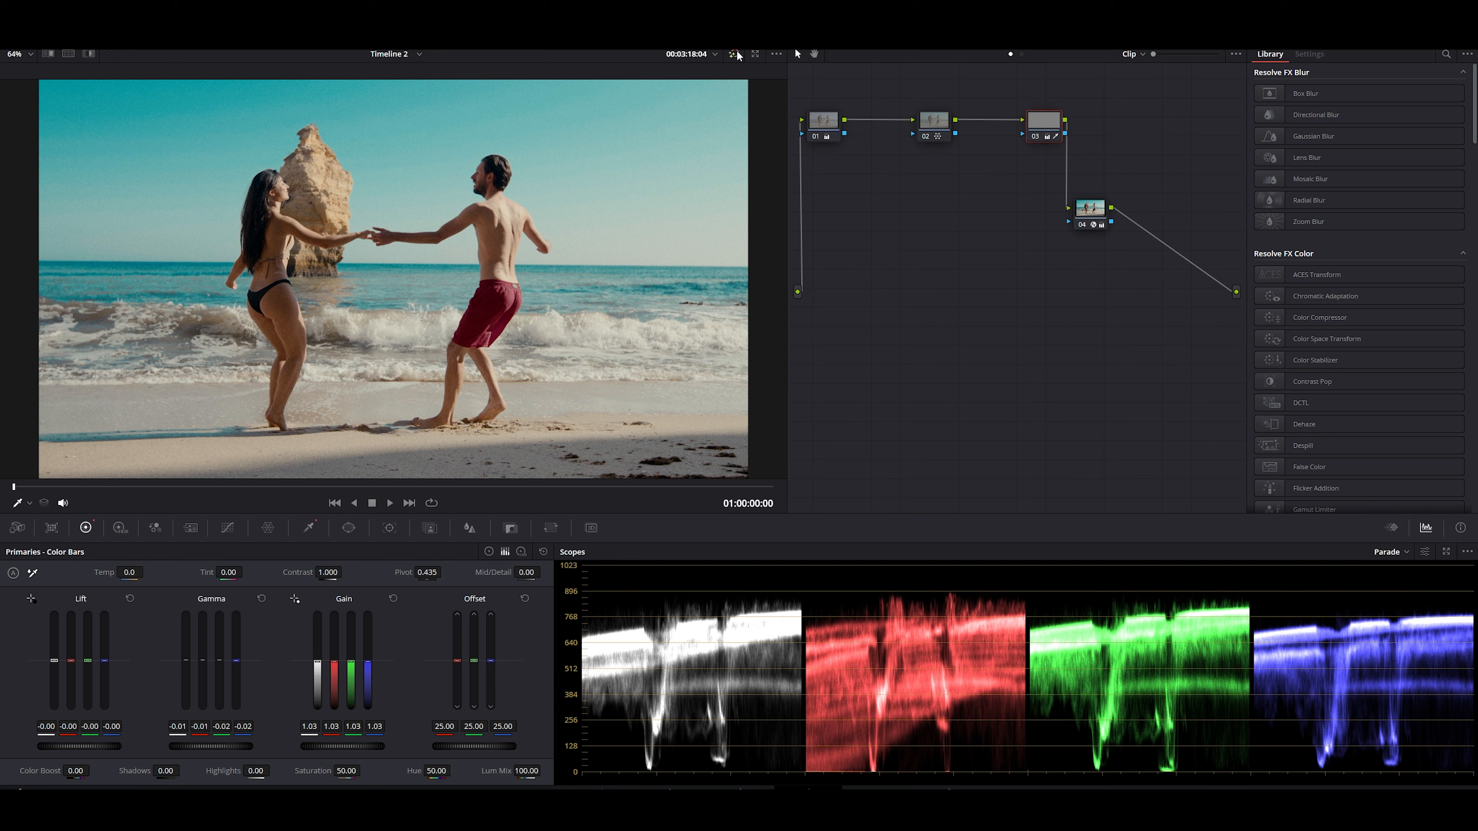
click(1100, 204)
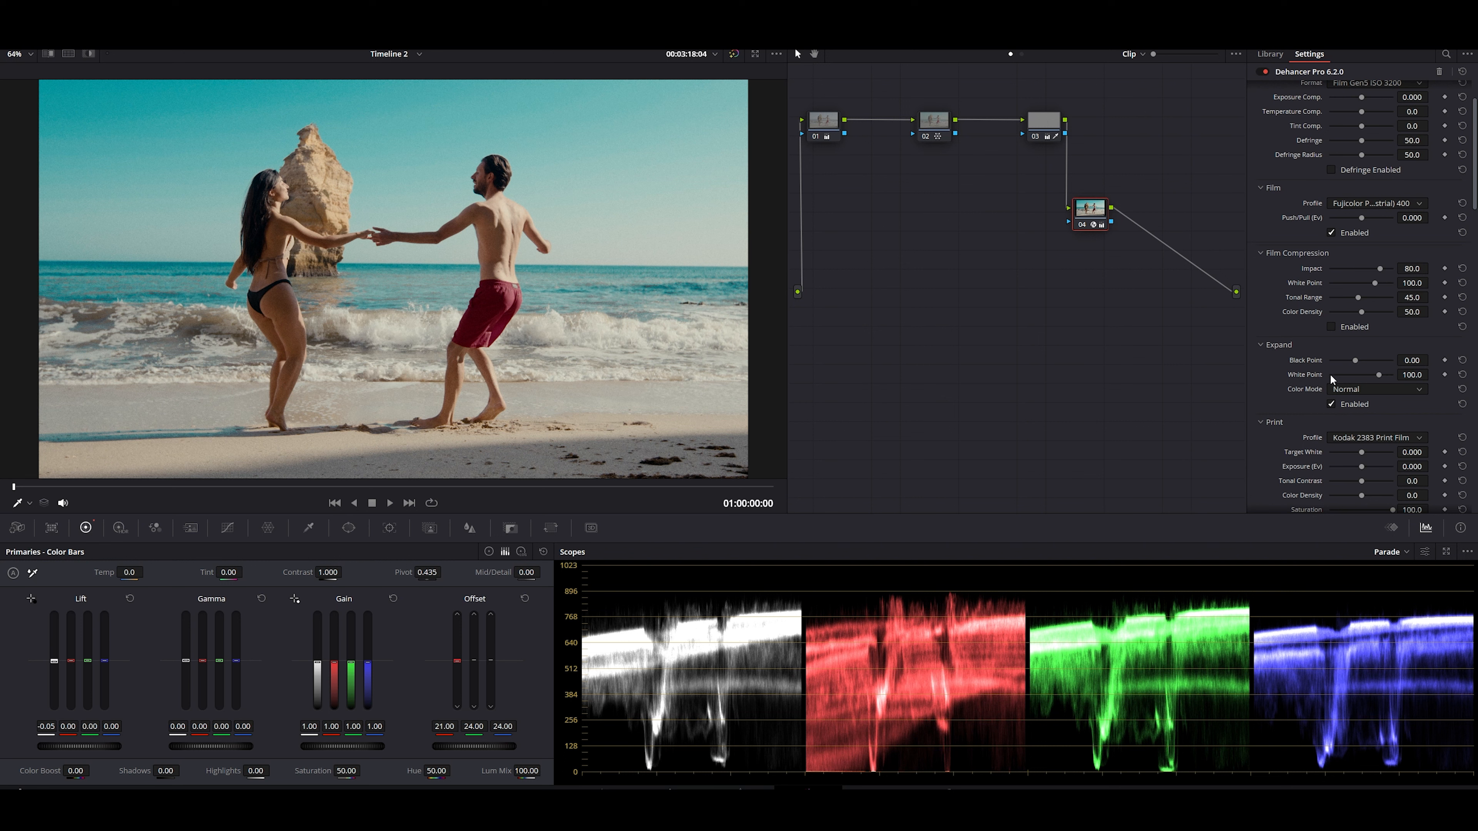
scroll(1330, 374, up, 2)
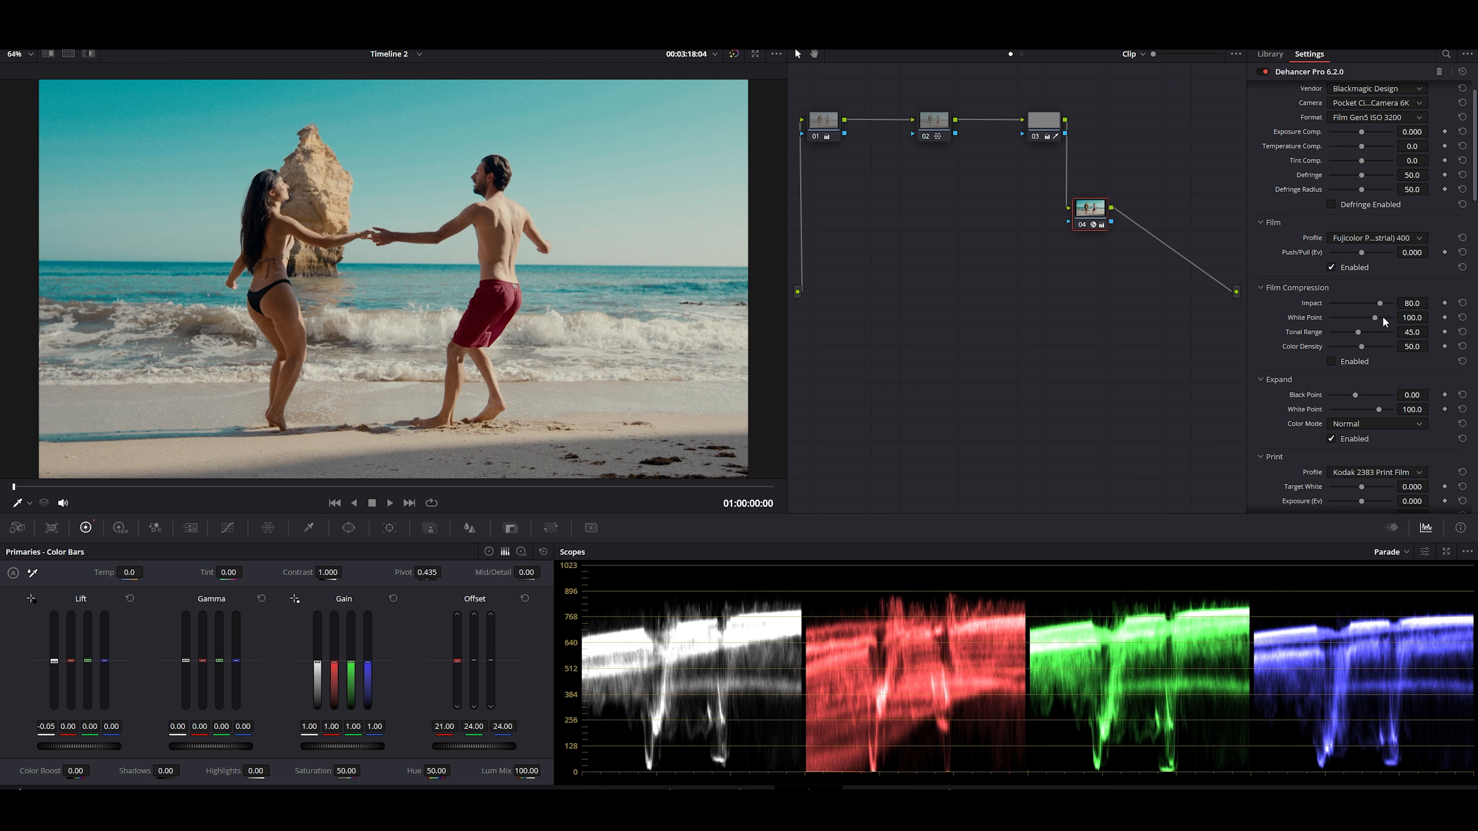
scroll(1324, 435, down, 6)
scroll(1295, 401, down, 6)
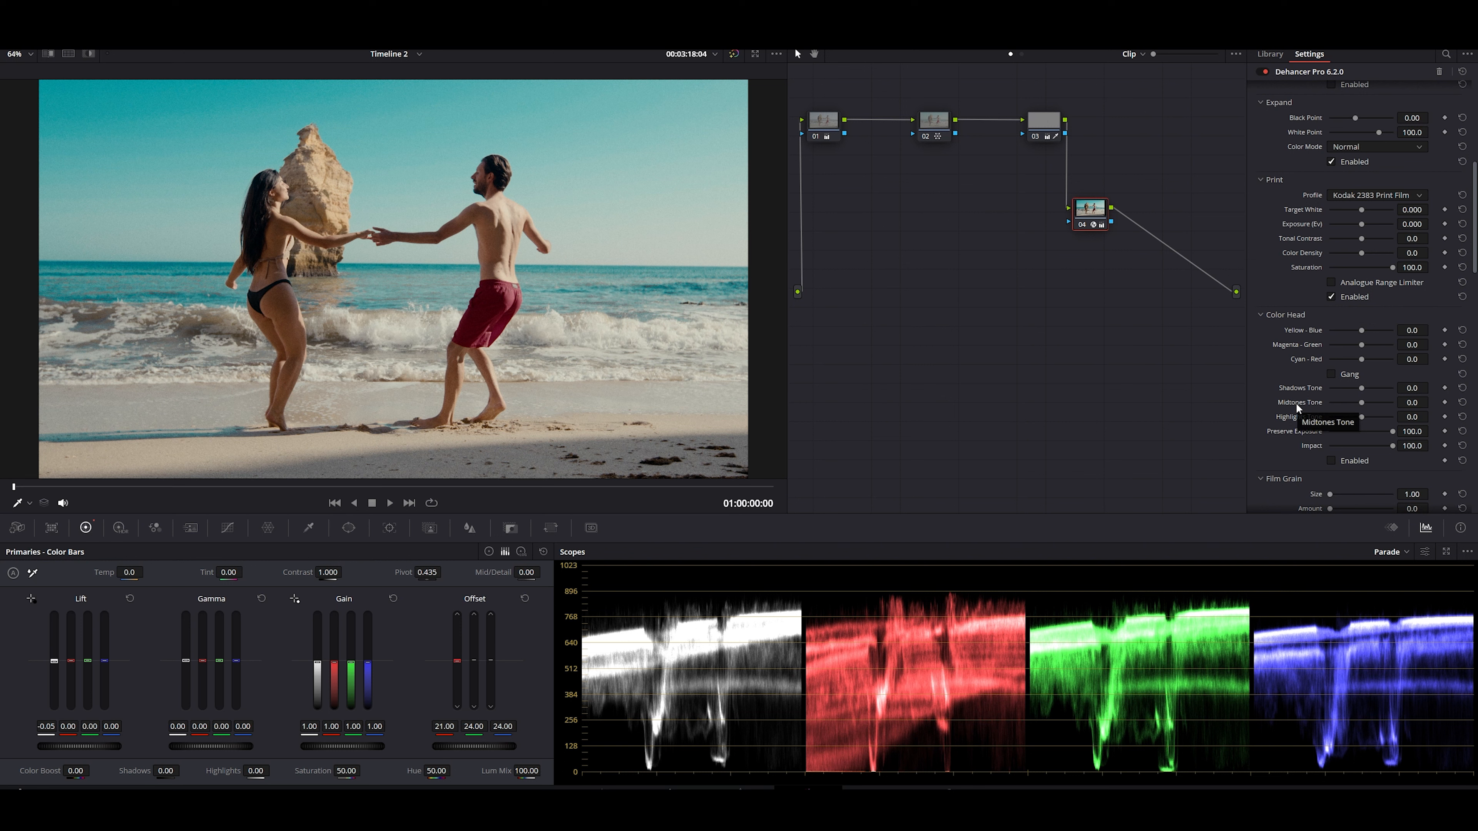
Set the Color Head's shadows tone to 13.8 on the beach clip's Dehancer node
scroll(1296, 407, down, 3)
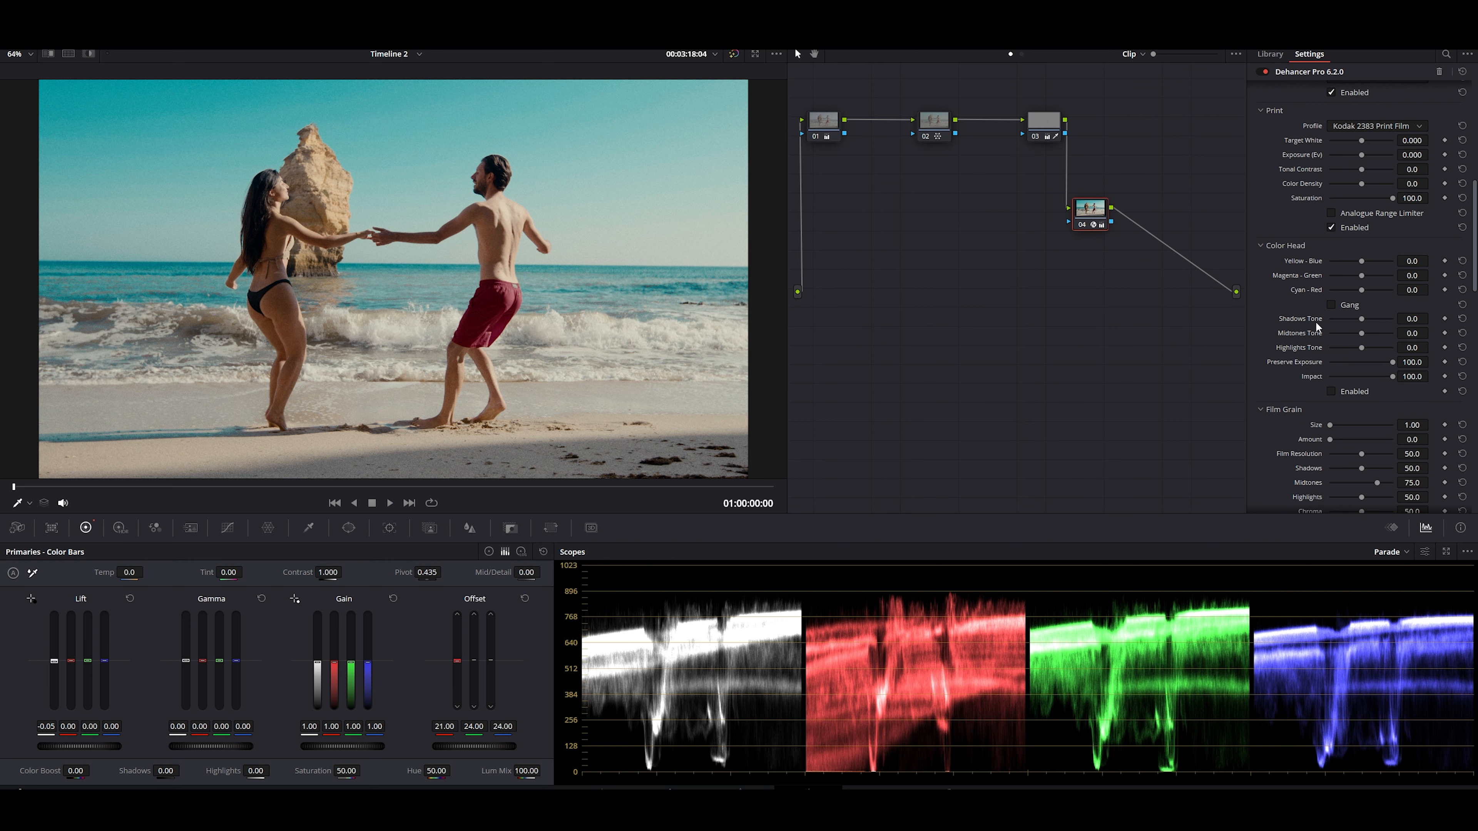
drag(1362, 319, 1334, 323)
scroll(1335, 361, down, 3)
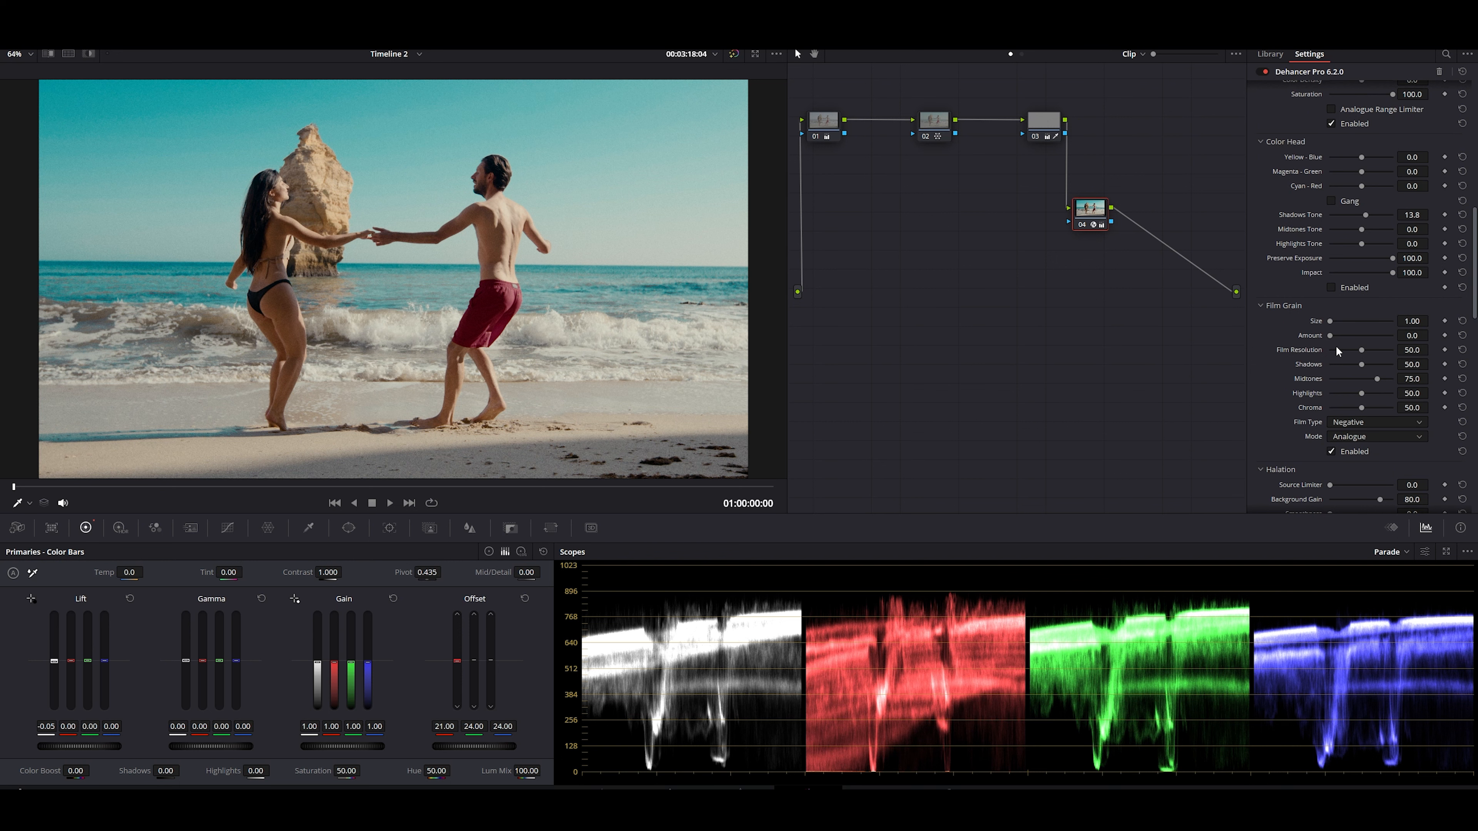
Set the film grain to size 12, amount 7.3, shadows 12.9, midtones 47.7 and highlights 62.4, with the preview enlarged
drag(1329, 321, 1393, 321)
scroll(323, 249, up, 6)
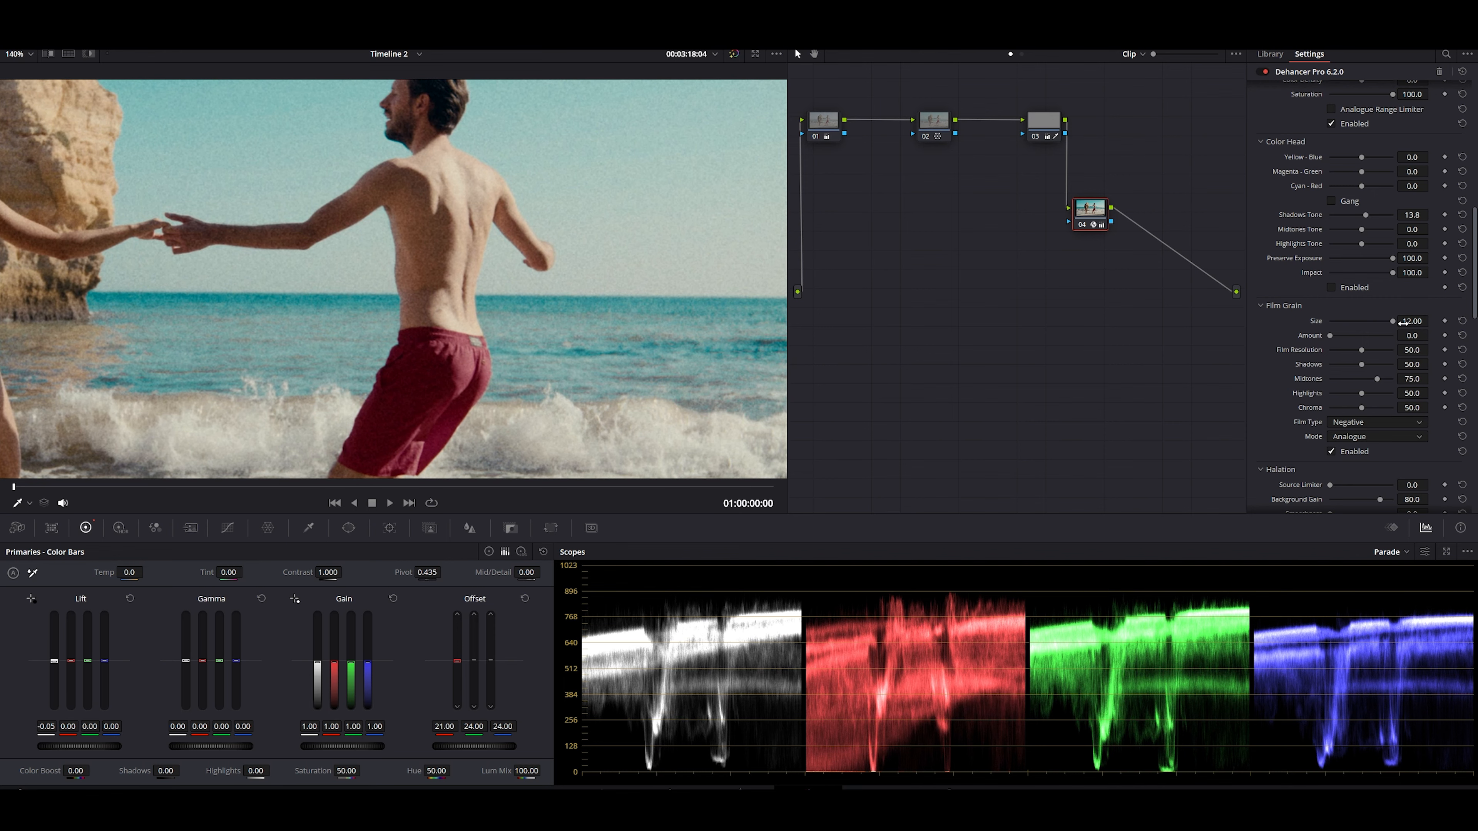
drag(1330, 335, 1342, 379)
drag(1362, 393, 1368, 394)
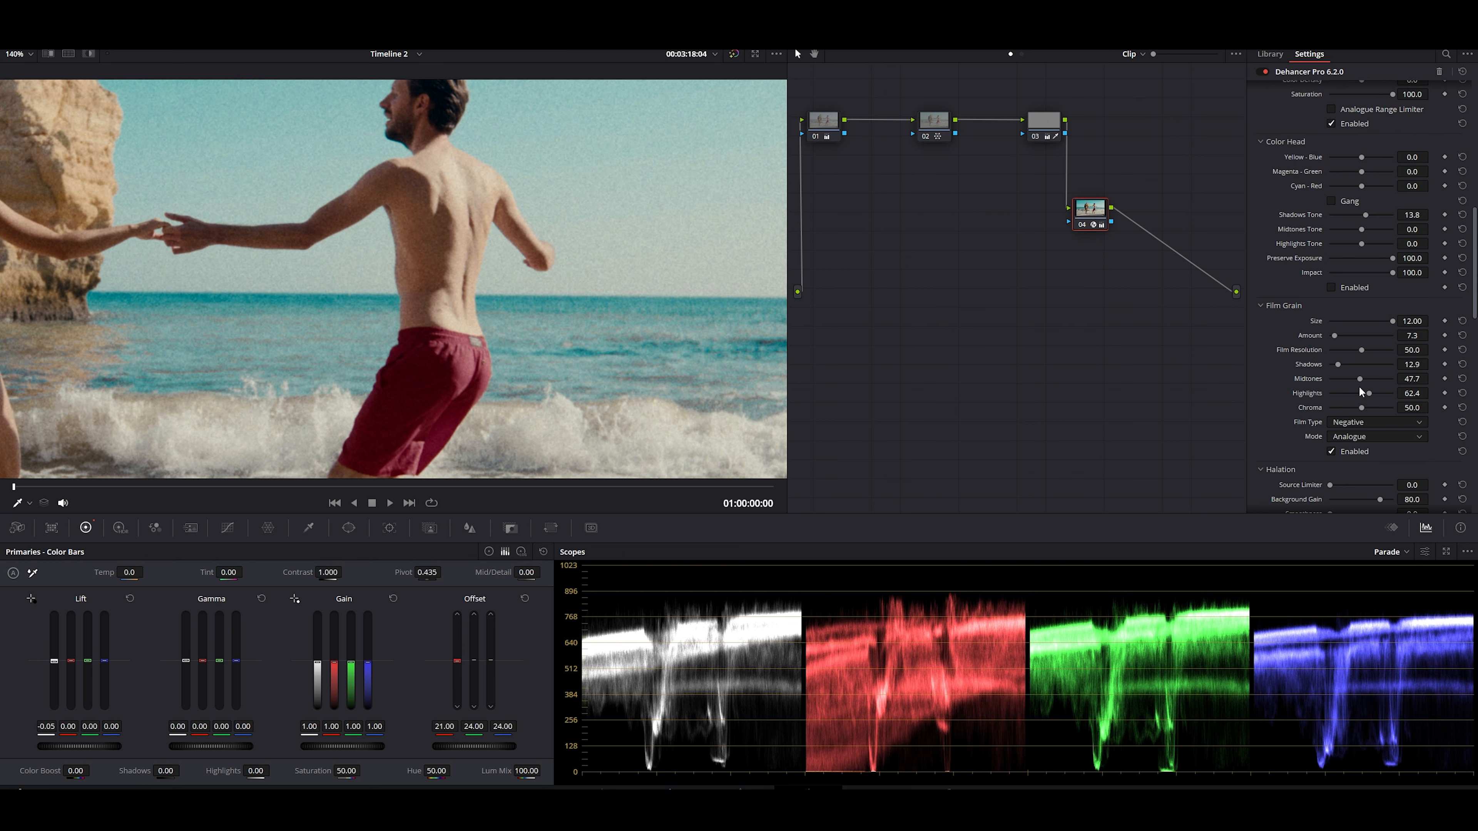
Set the halation source limiter, background gain, local diffusion and global diffusion to 100 and amplify to 93.6
scroll(1329, 402, down, 5)
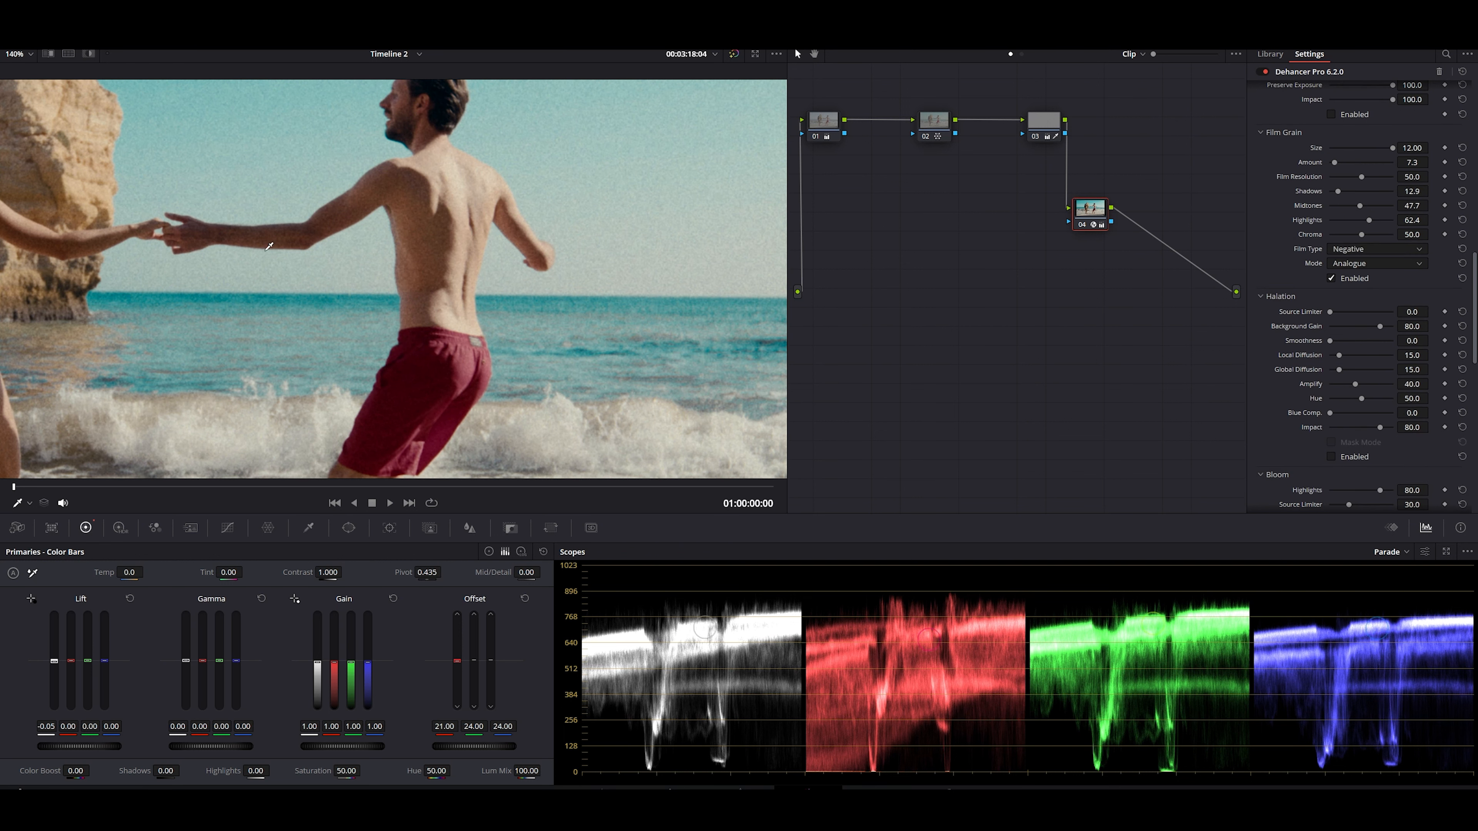
scroll(269, 239, down, 2)
scroll(455, 267, down, 2)
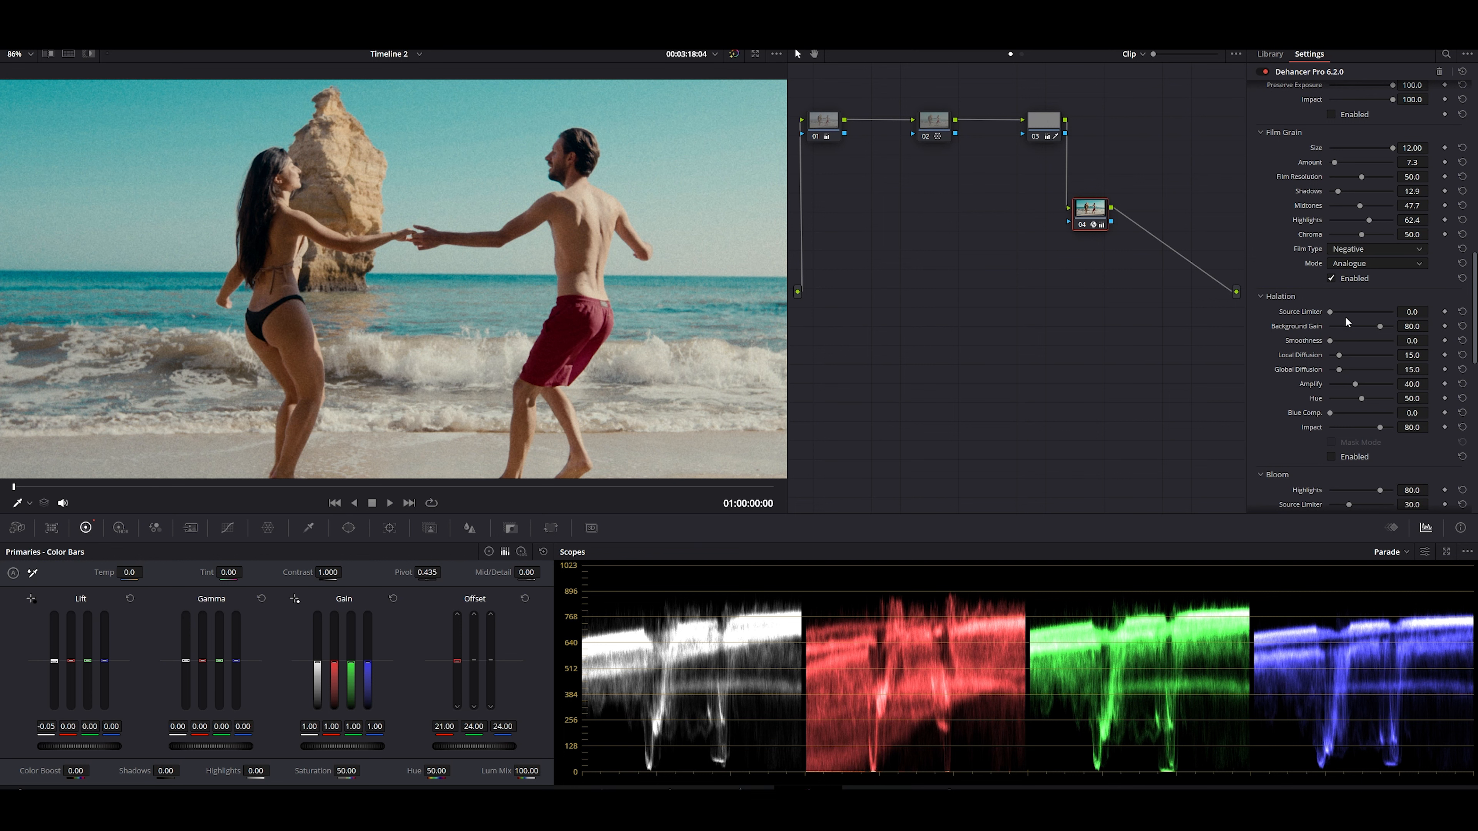
drag(1331, 311, 1428, 320)
mouse_move(1414, 358)
mouse_down()
mouse_move(1363, 383)
mouse_move(1420, 383)
mouse_up()
scroll(356, 197, down, 4)
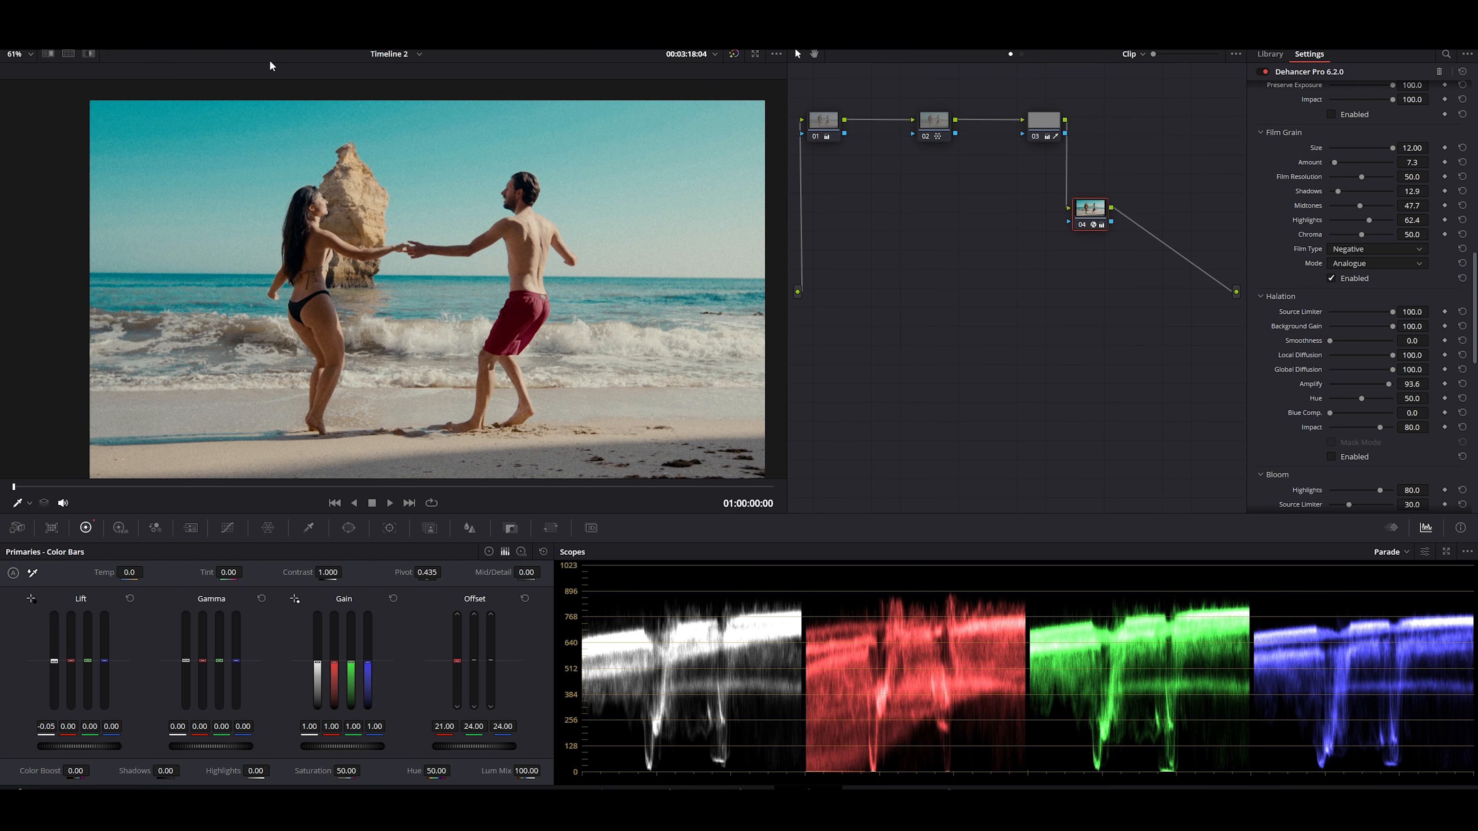
Switch to the boxing clip in the timeline and enable all of its grading nodes
click(1277, 32)
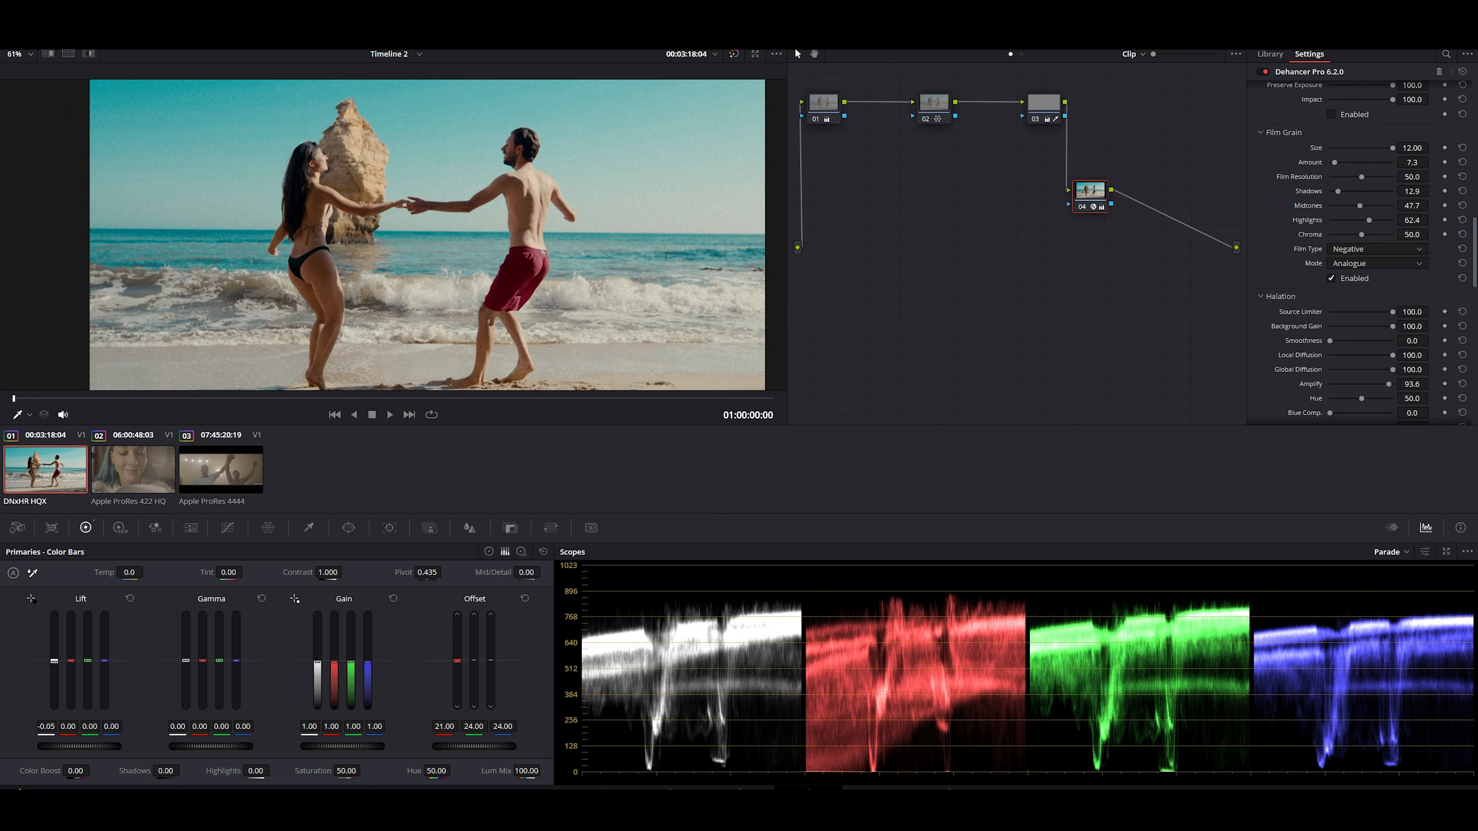
click(226, 484)
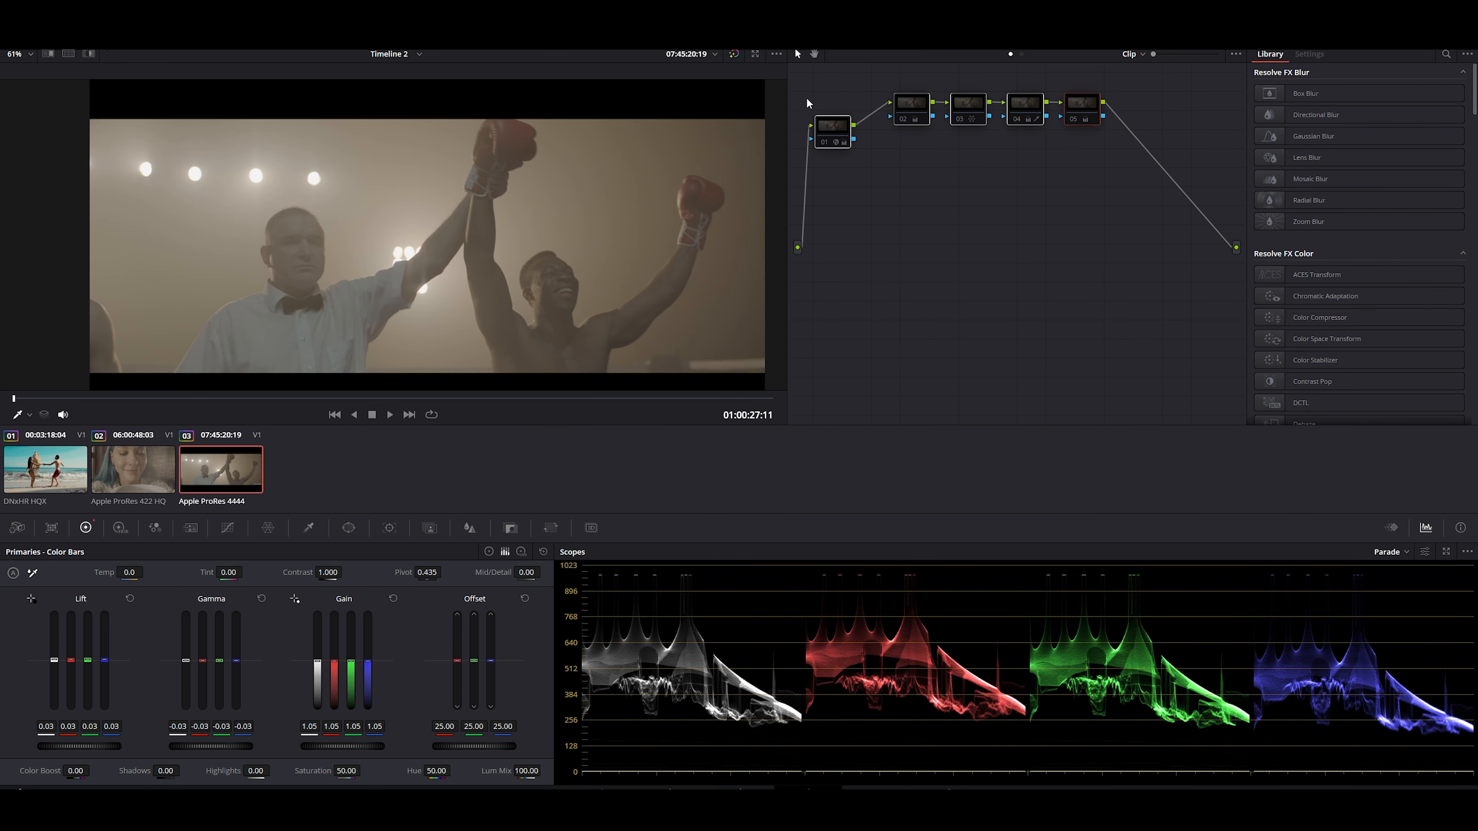
click(884, 244)
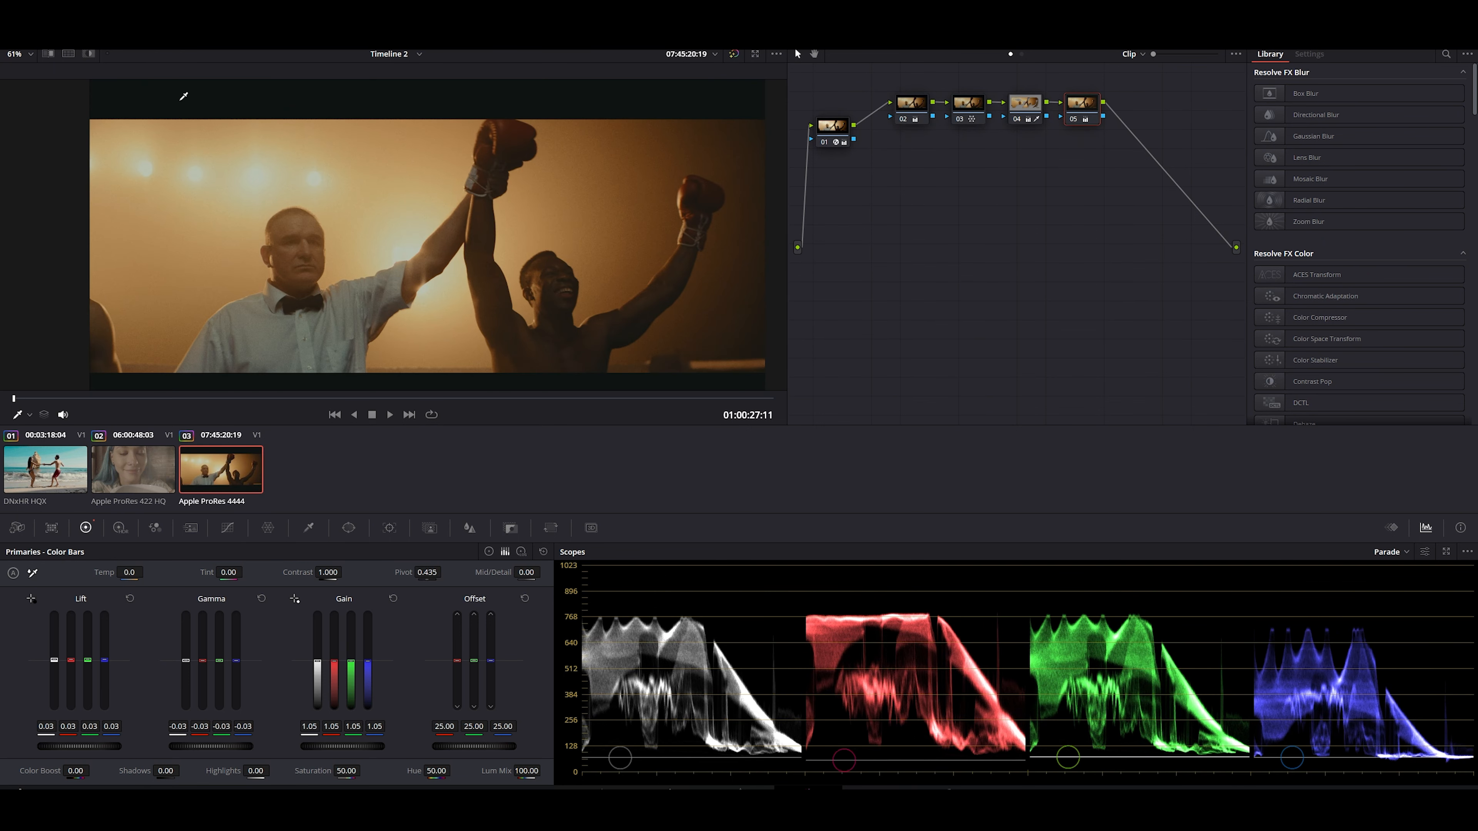
click(1277, 33)
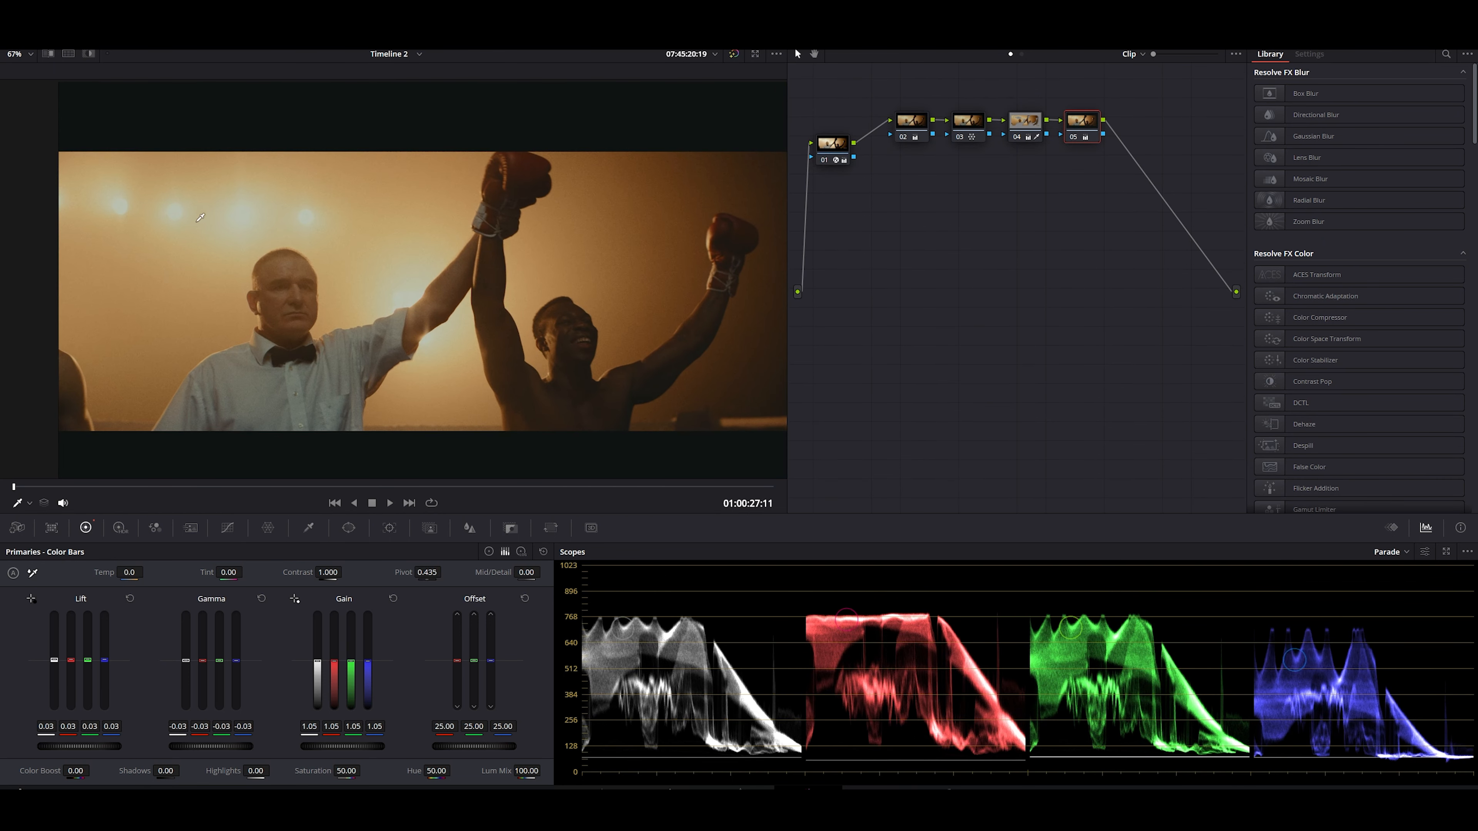
Enable halation in the boxing clip's Dehancer node with smoothness 97.3, amplify 99.1 and blue compensation 11.9
click(839, 150)
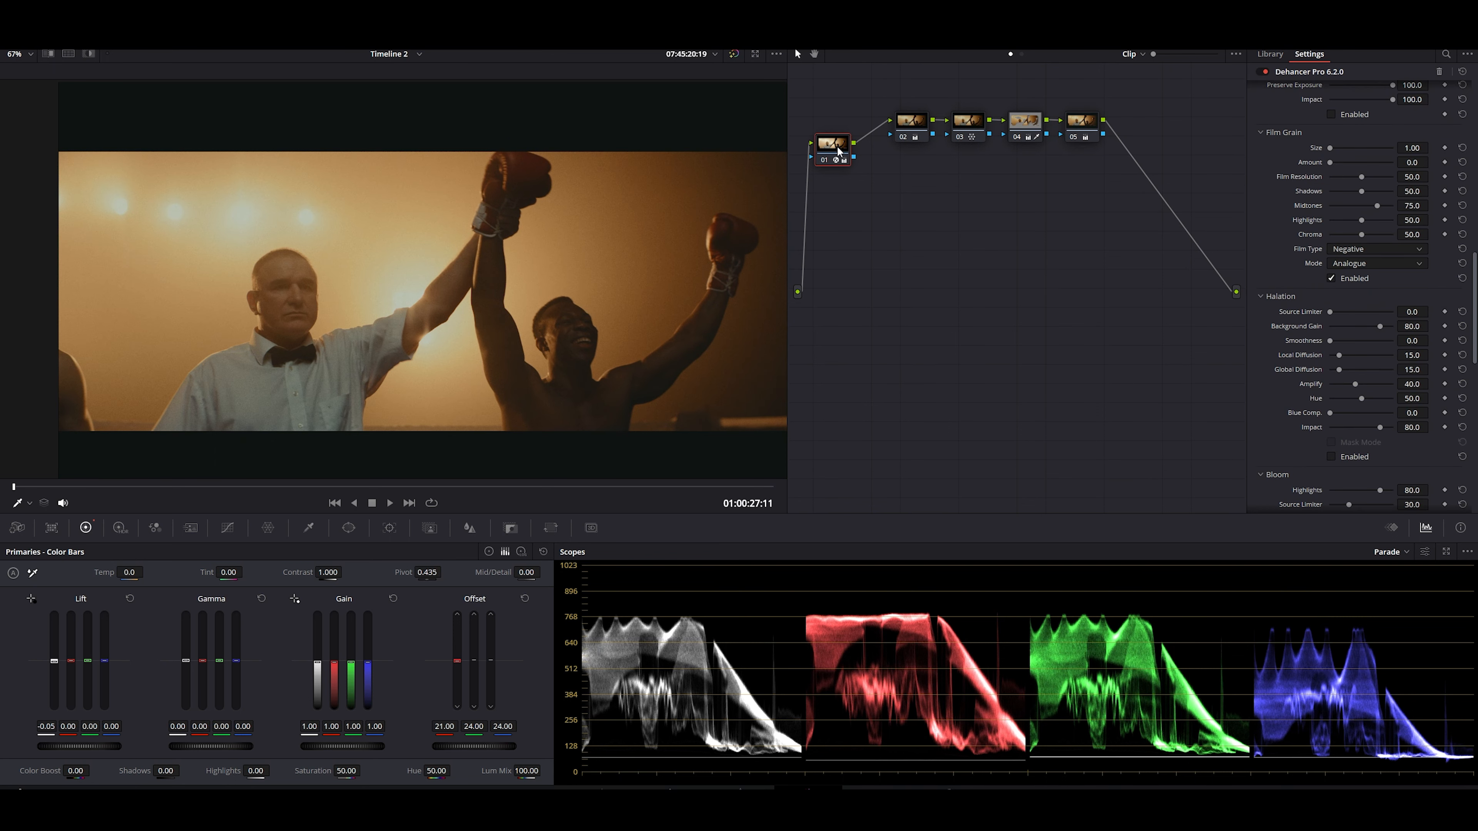
scroll(1458, 251, down, 3)
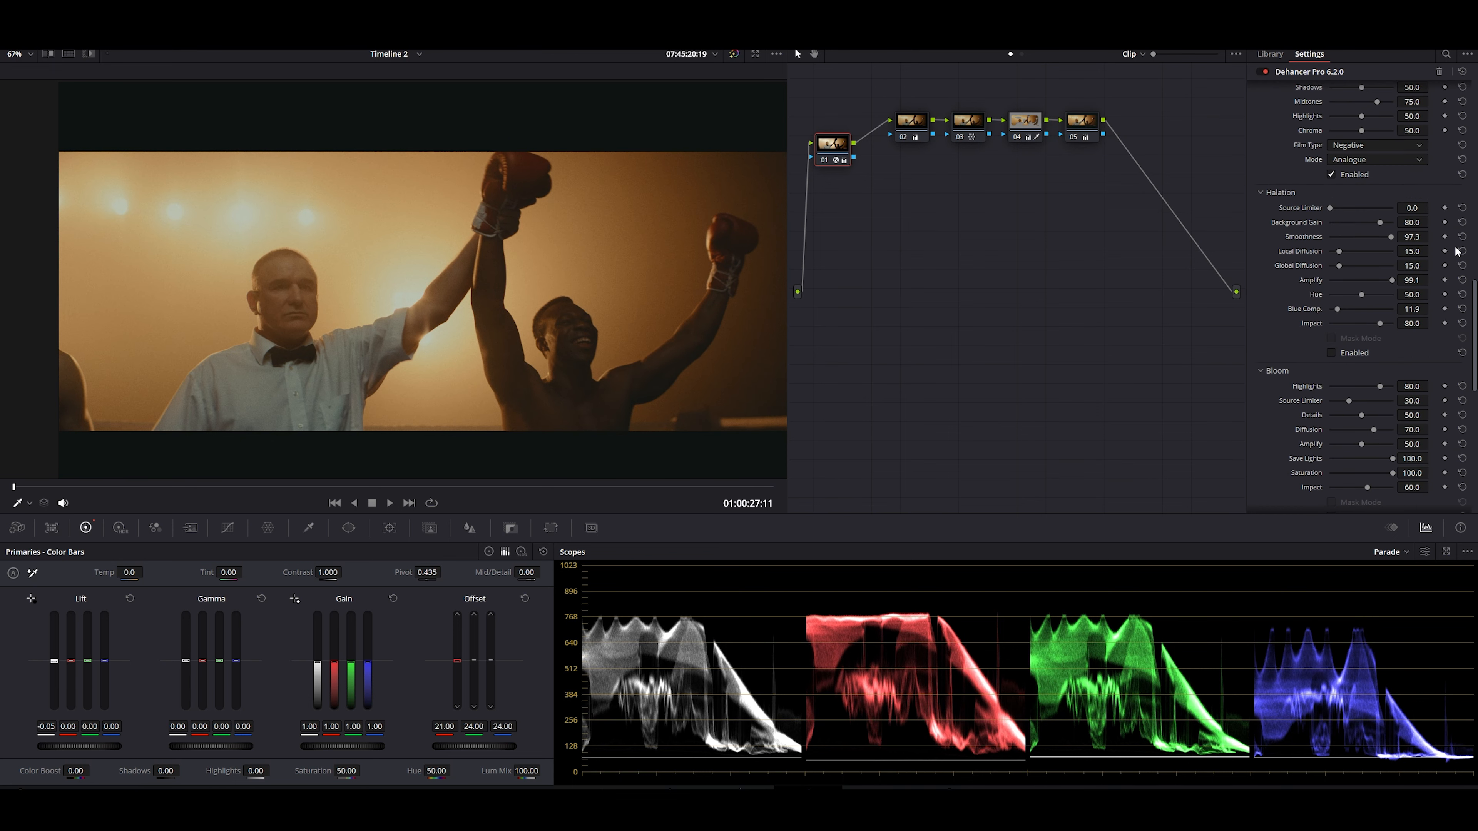
drag(1330, 208, 1369, 208)
click(1344, 351)
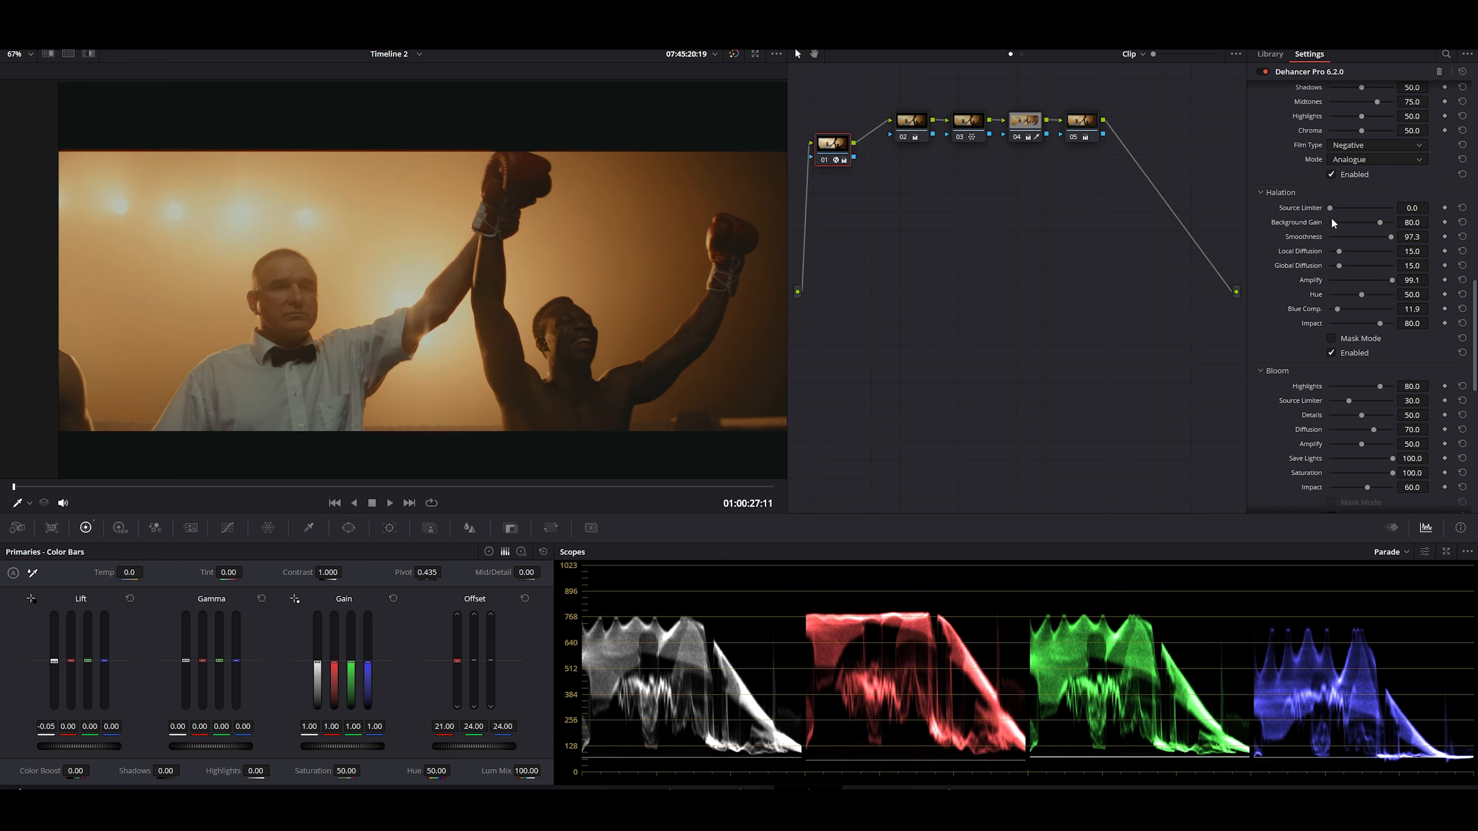
Refine halation to background gain 49.5, smoothness 20.2, global diffusion 100, amplify 67.9 and hue 100, and compare the node off and on
drag(1333, 208, 1409, 258)
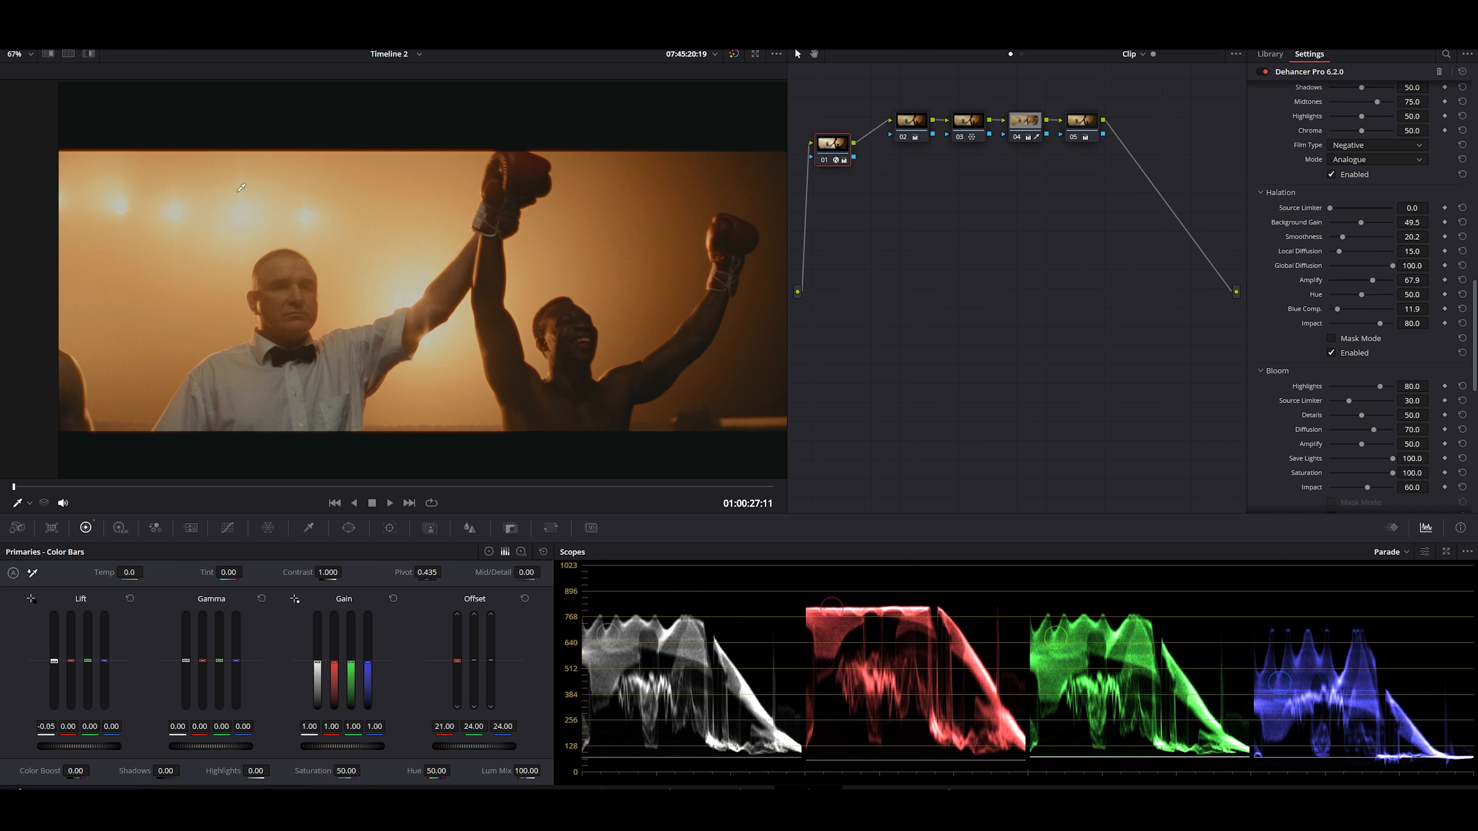
drag(1362, 294, 1408, 295)
click(823, 160)
click(823, 161)
Enable bloom with highlights 100, source limiter 59.7, details 100, amplify 100, saturation 0 and impact 100
scroll(1337, 376, down, 3)
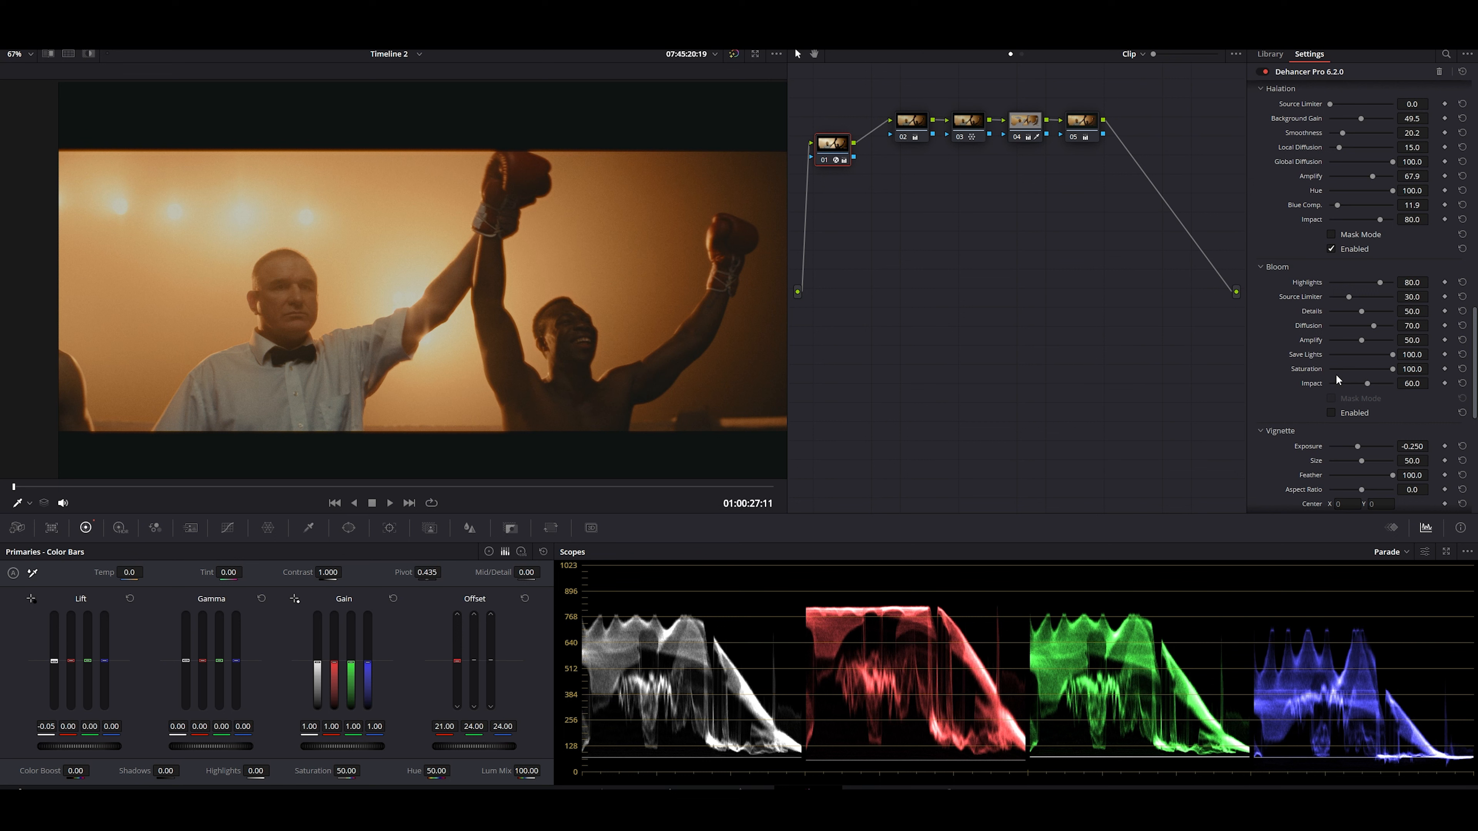
scroll(1323, 405, down, 2)
click(1355, 309)
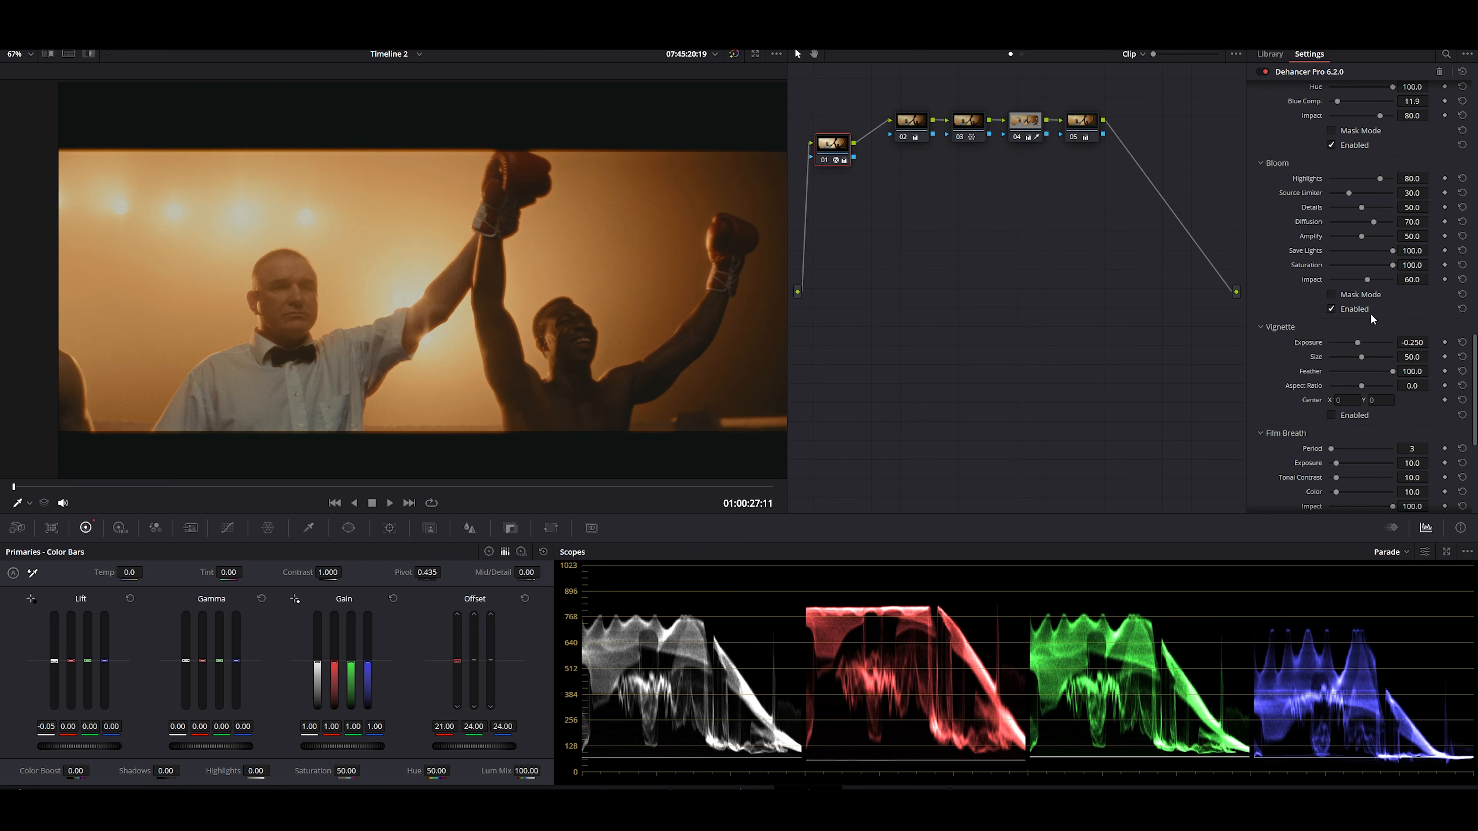
drag(1380, 178, 1393, 179)
drag(1350, 193, 1400, 207)
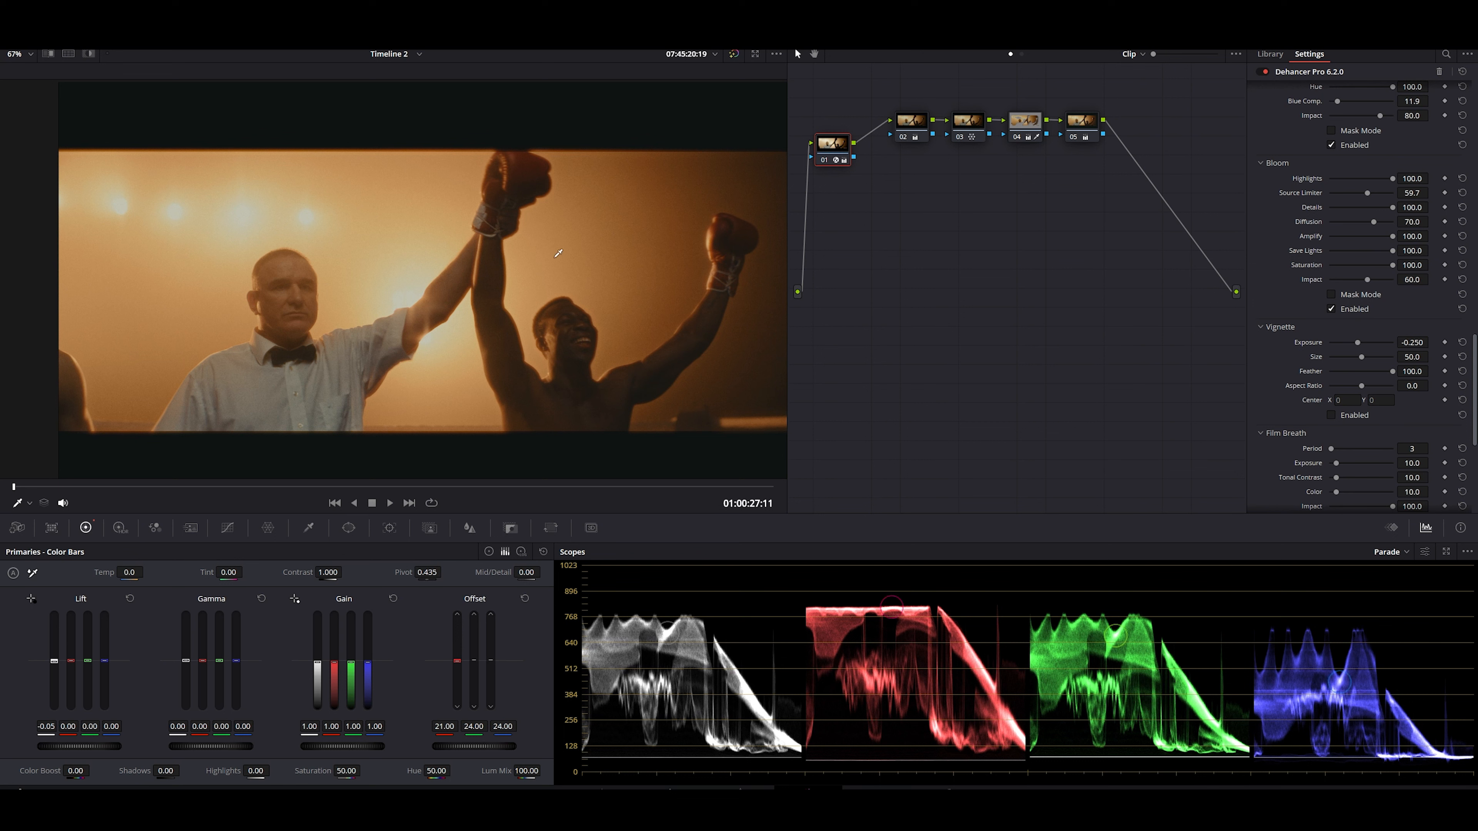
drag(1382, 265, 1330, 265)
drag(1442, 282, 1415, 354)
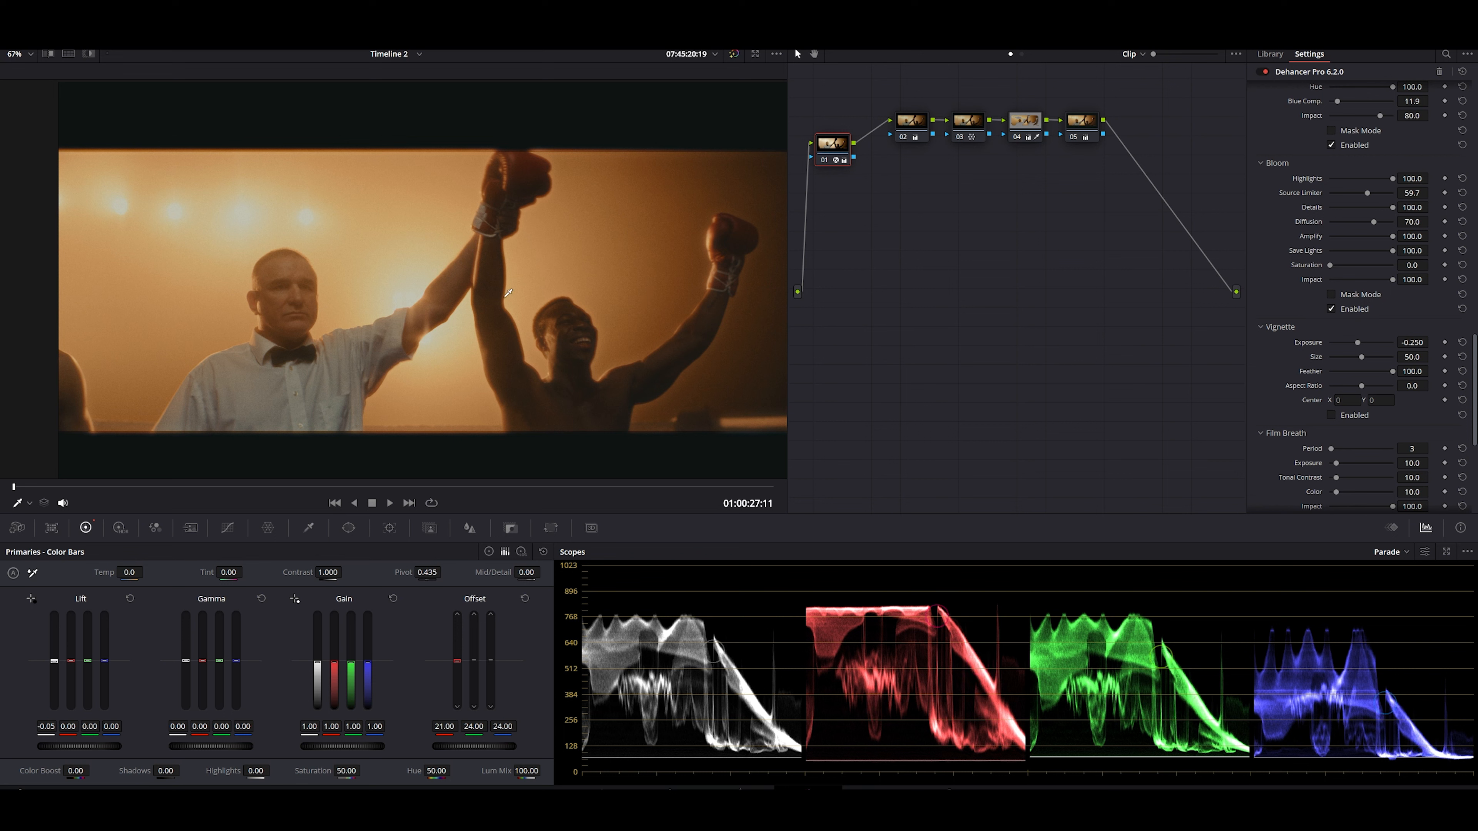
Set film breath exposure 44, tonal contrast 0 and color 90.8, and enable a vignette with exposure -0.128, size 0, feather 64.2 and aspect ratio -30.3
scroll(1409, 328, down, 3)
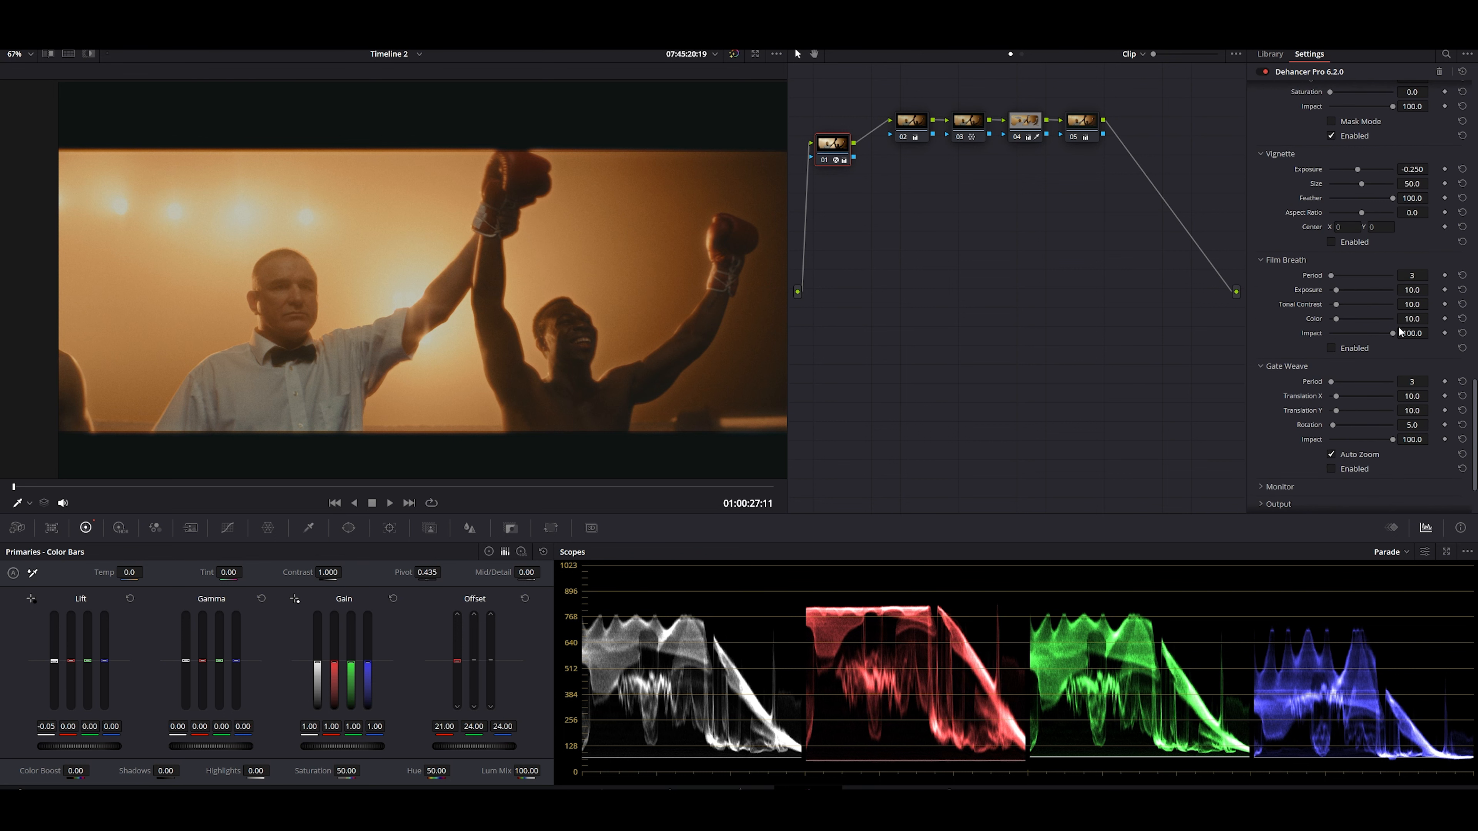
click(1332, 276)
drag(1362, 206, 1351, 252)
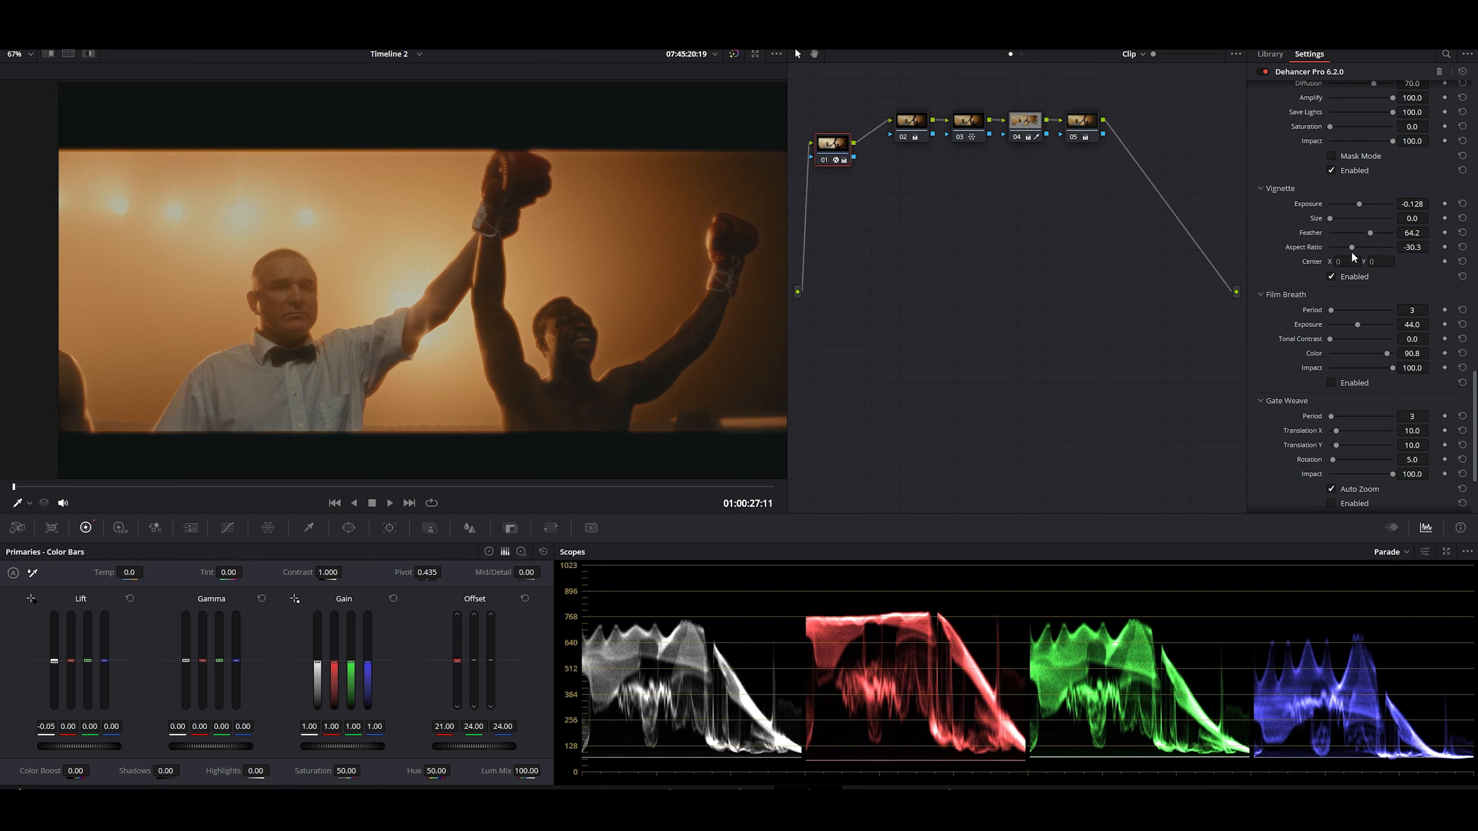
Review the film breath and gate weave settings, and try varying the output's total impact before returning it to 100
scroll(1308, 338, down, 2)
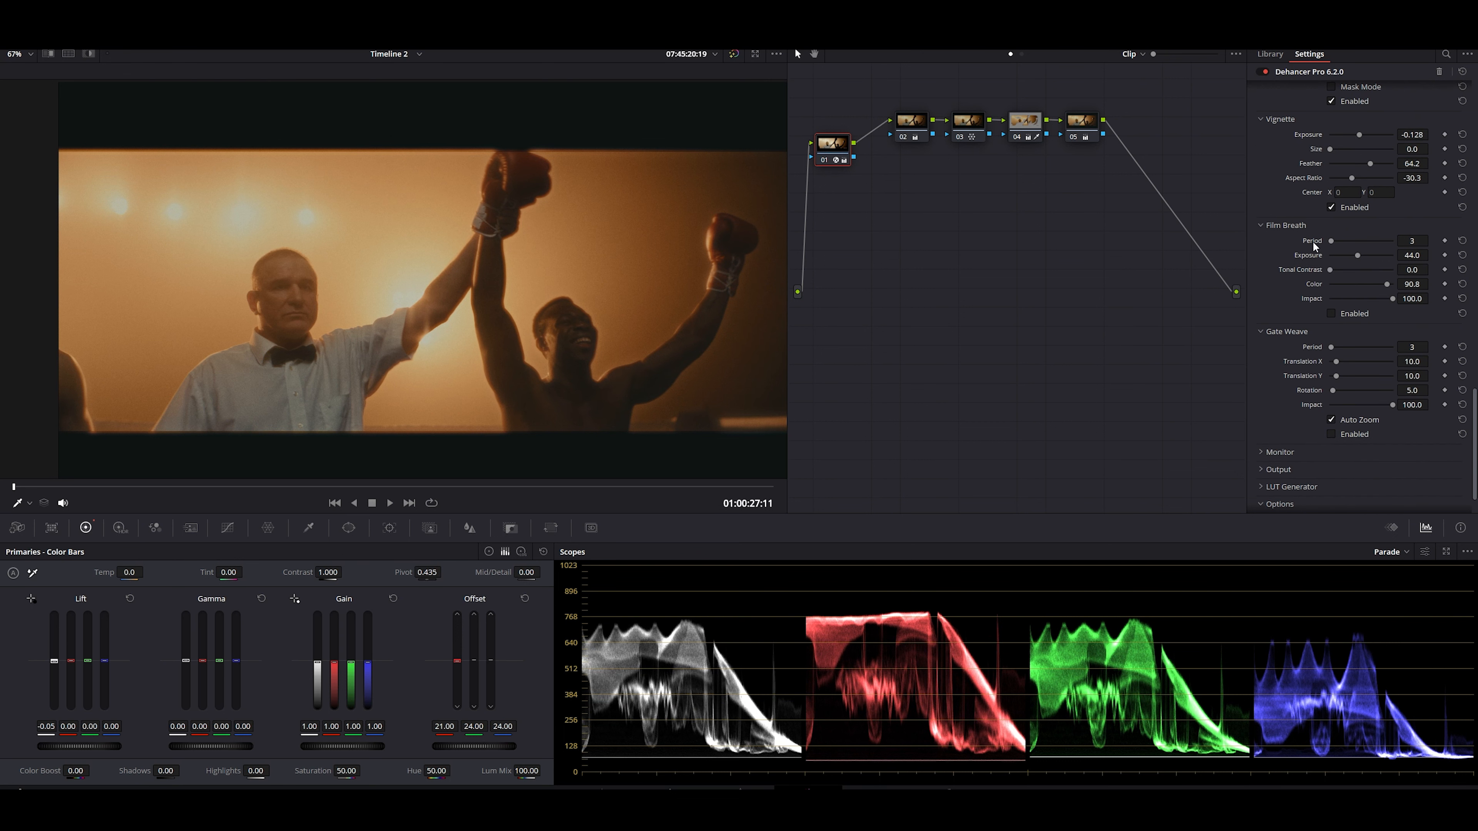
scroll(1355, 396, down, 2)
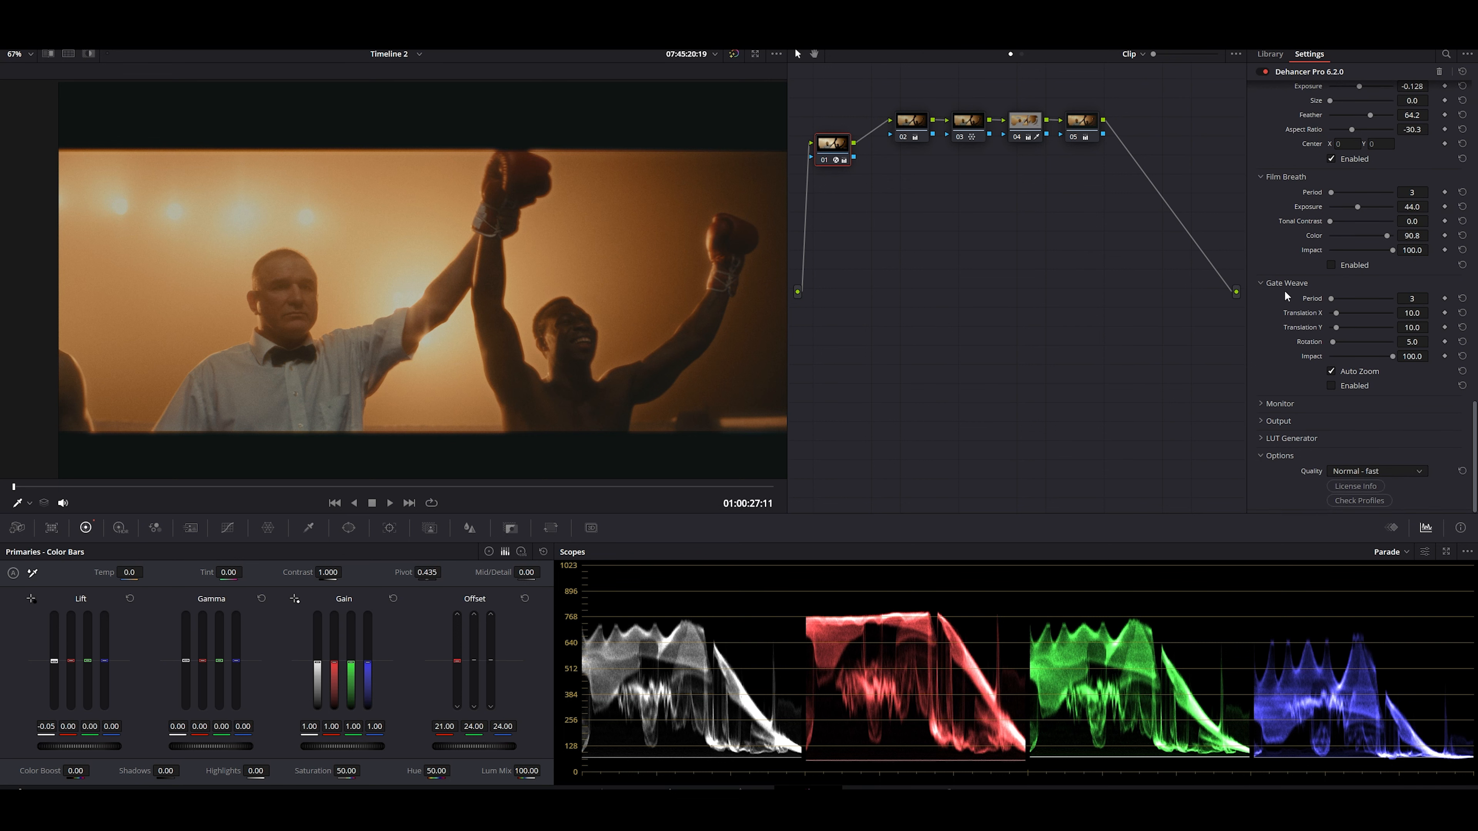
click(1300, 416)
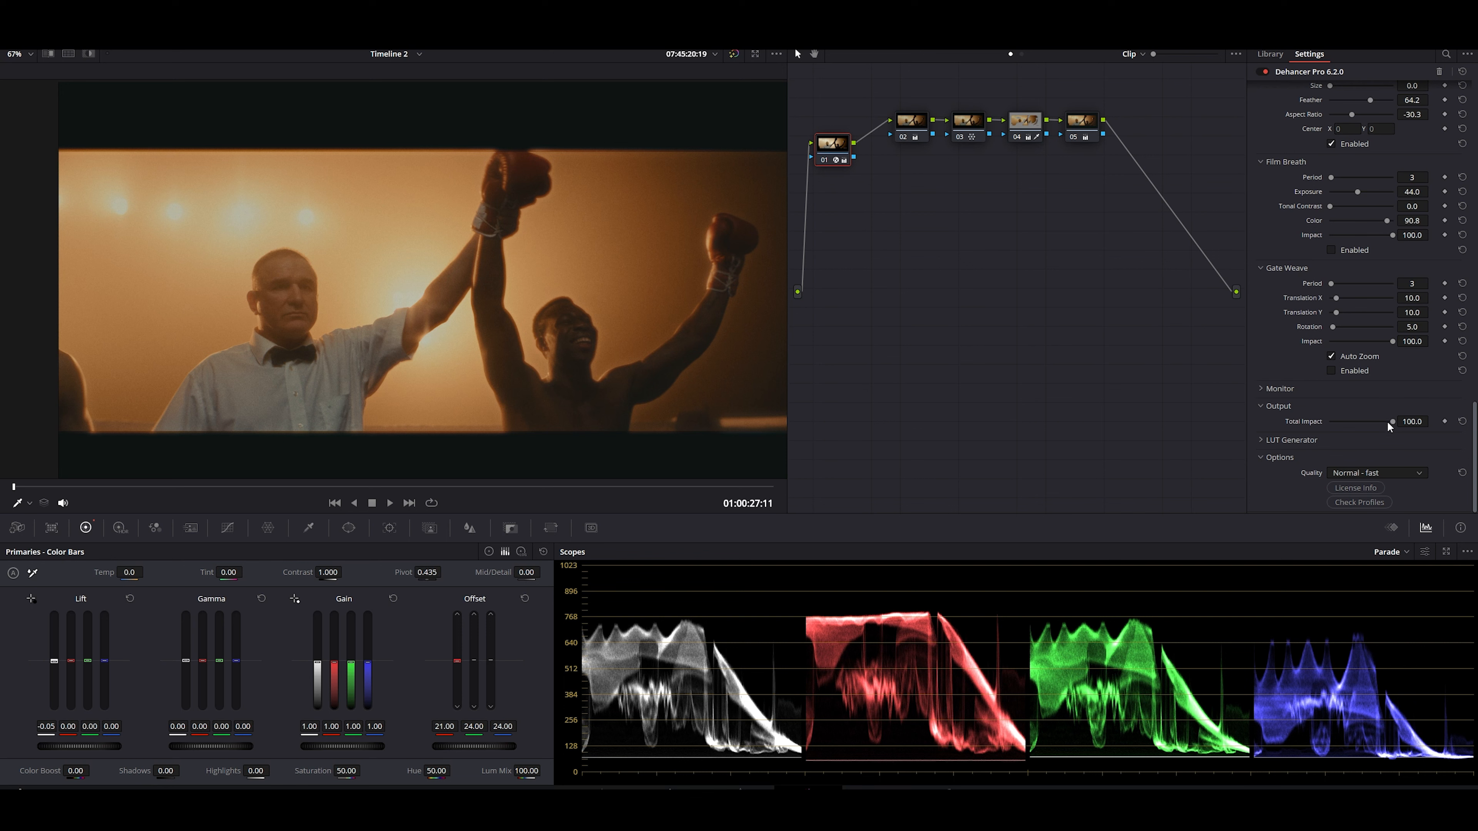
mouse_move(1387, 420)
mouse_down()
mouse_move(1321, 421)
mouse_move(1393, 422)
mouse_up()
scroll(1331, 318, up, 10)
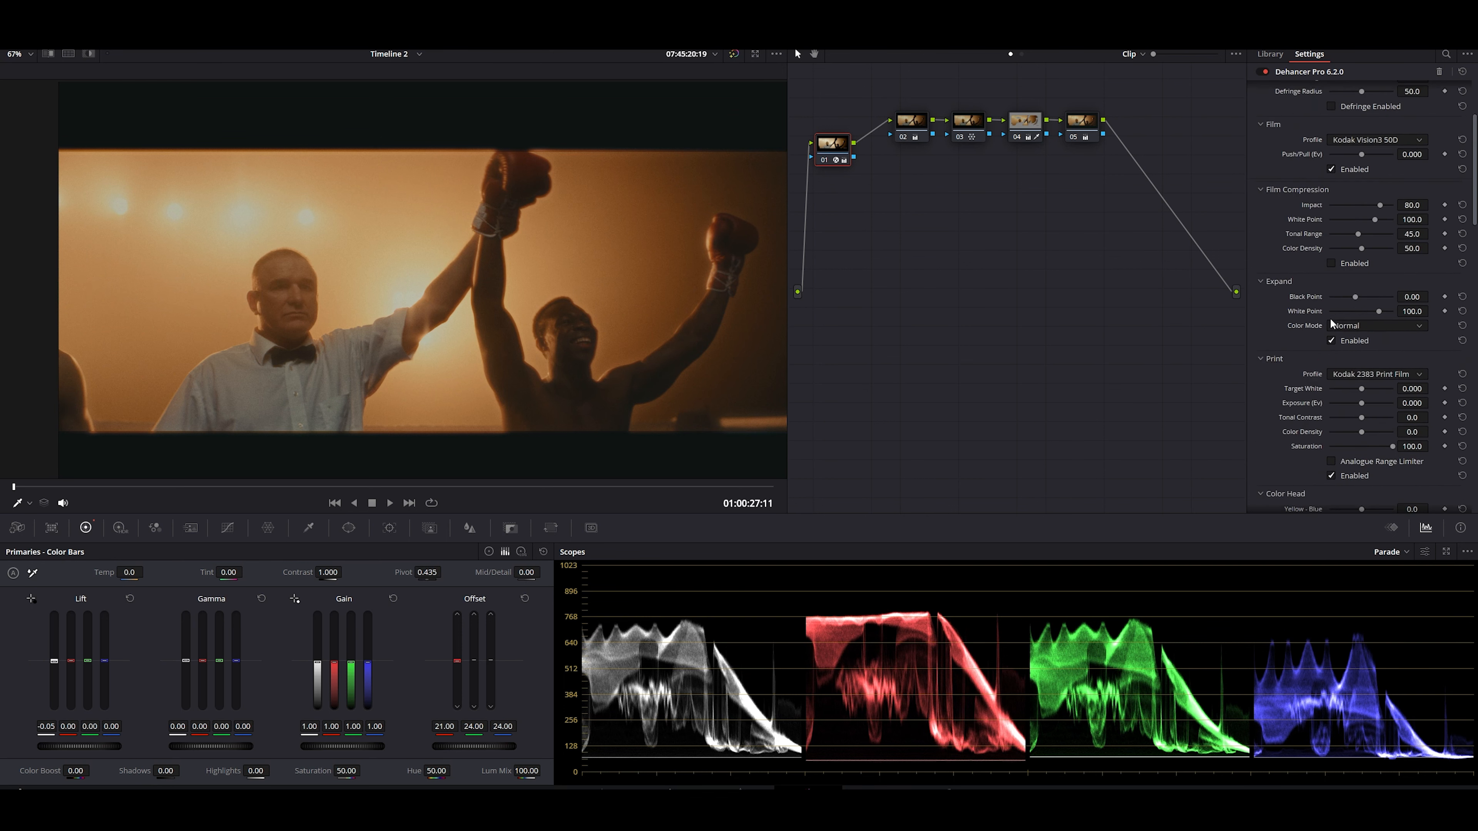
Hide the effect settings and compare the graded boxing clip with all grades bypassed
click(1375, 33)
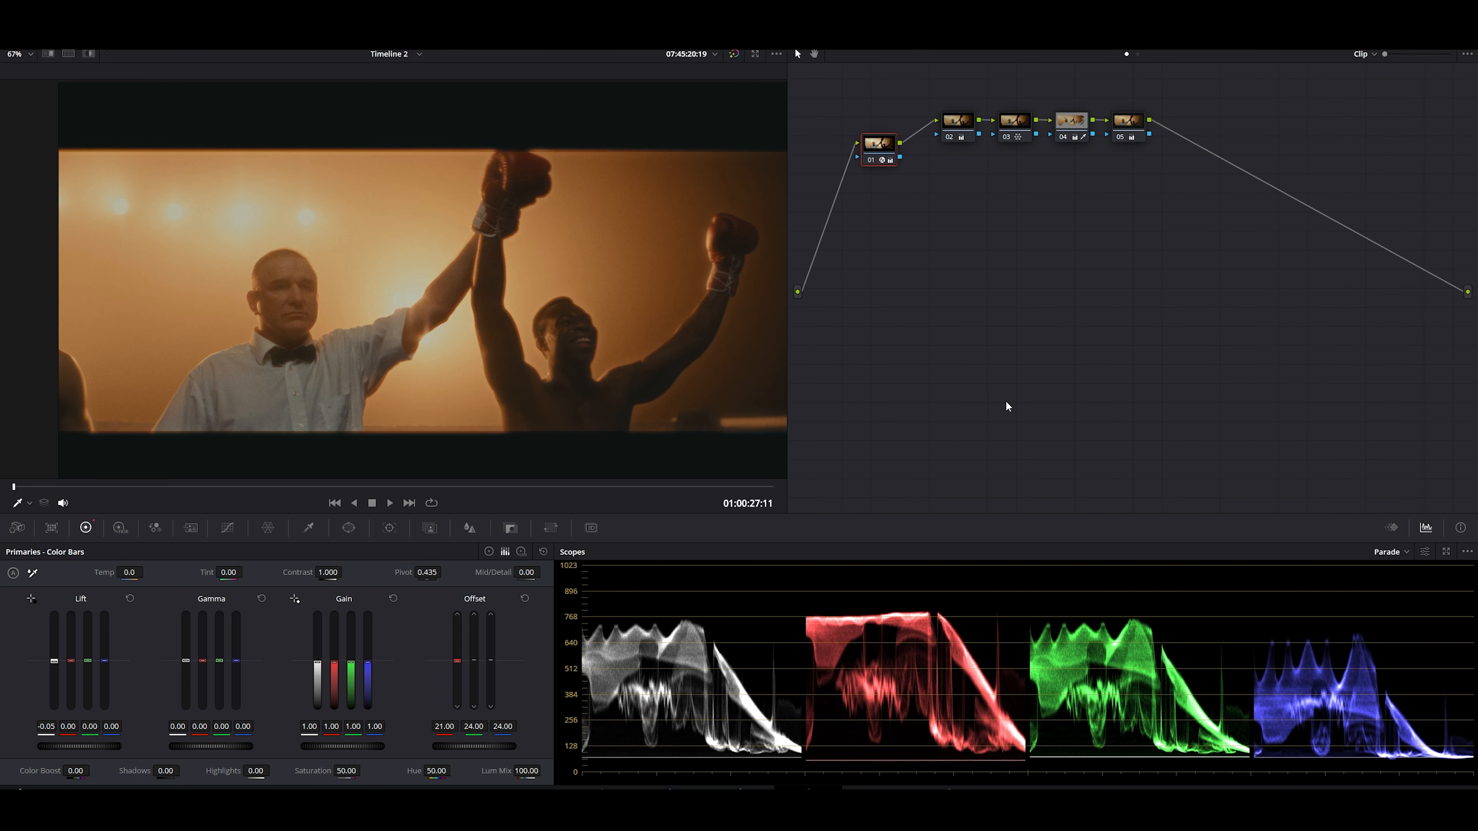
key(shift+d)
key(shift+d)
Disable nodes 02 to 05 together to view the clip with only the Dehancer node active
click(972, 118)
drag(1242, 193, 953, 104)
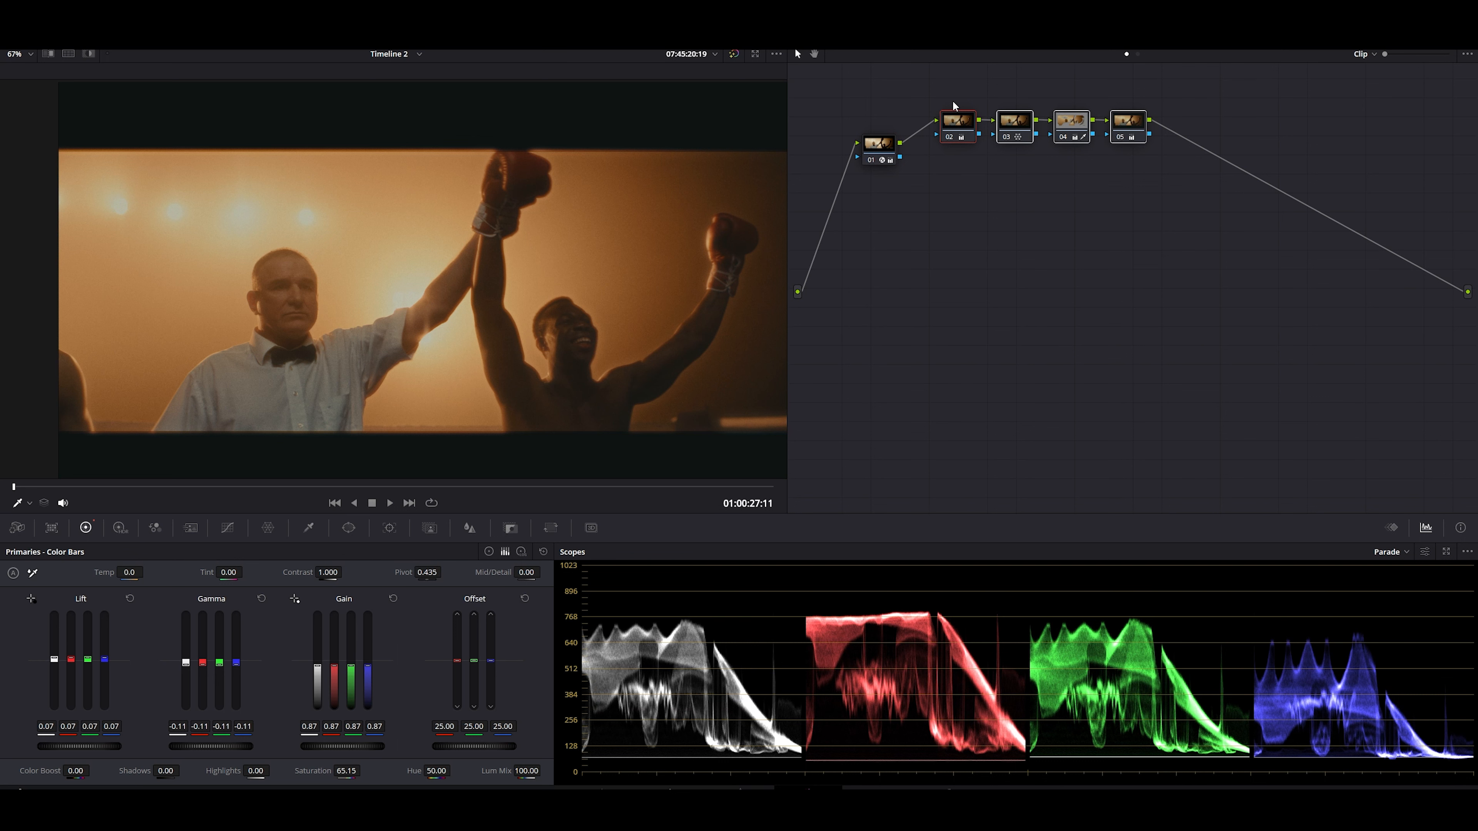
key(ctrl+d)
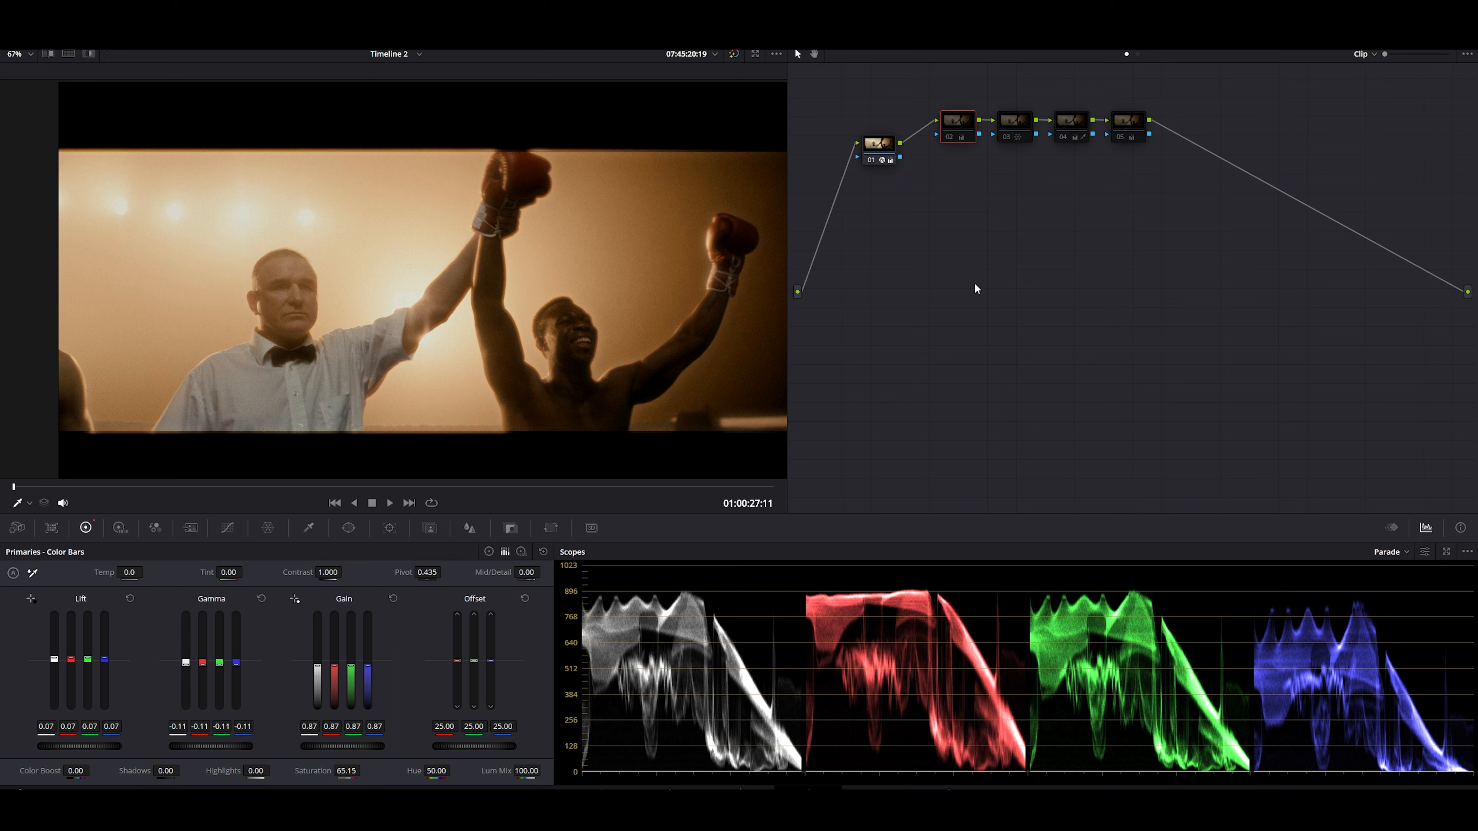
Re-enable nodes 02, 03, 04 and 05 one after another to compare what each adds to the image
click(951, 141)
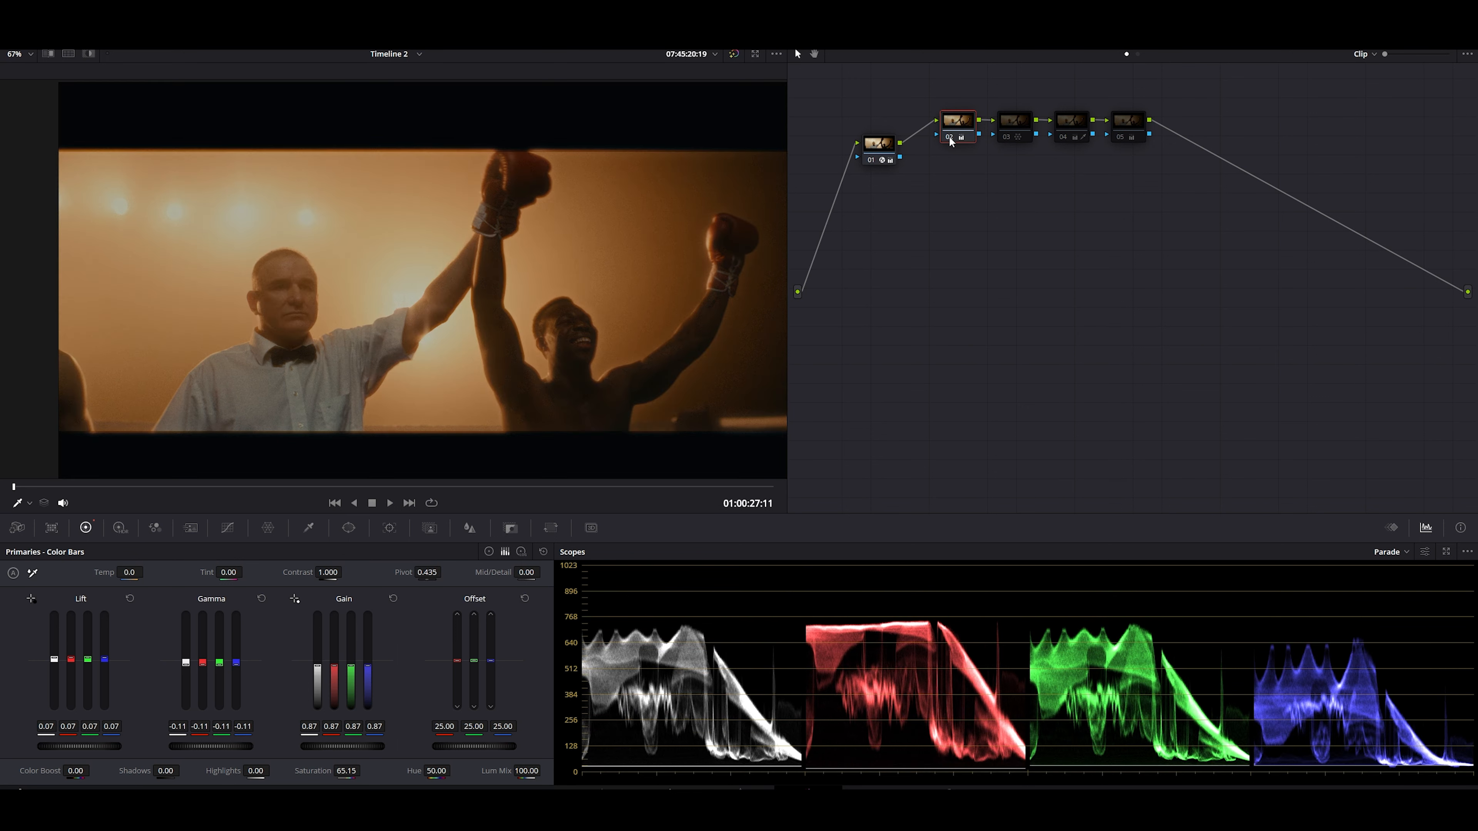
click(1008, 141)
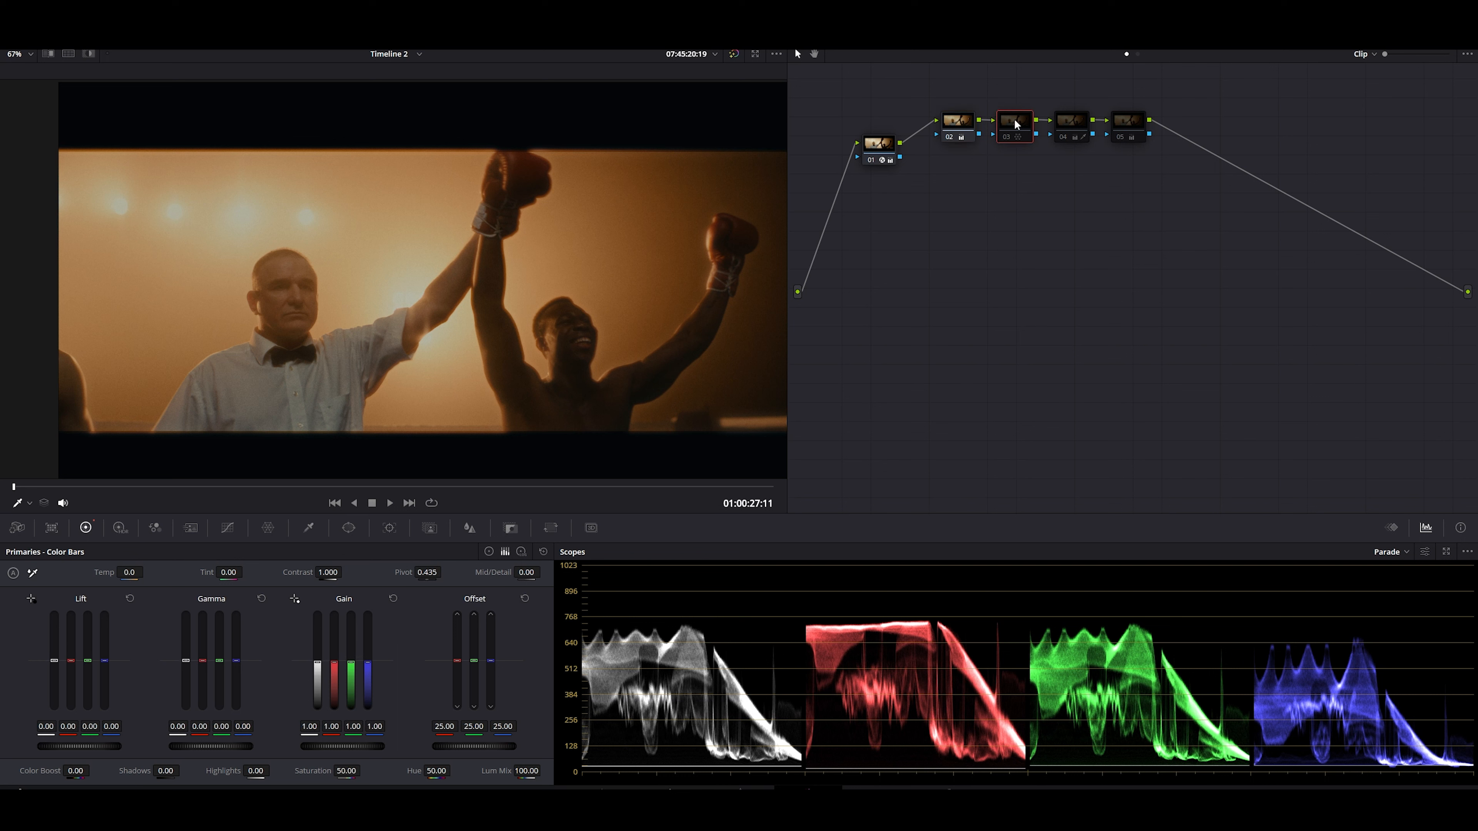
click(1009, 142)
click(1063, 140)
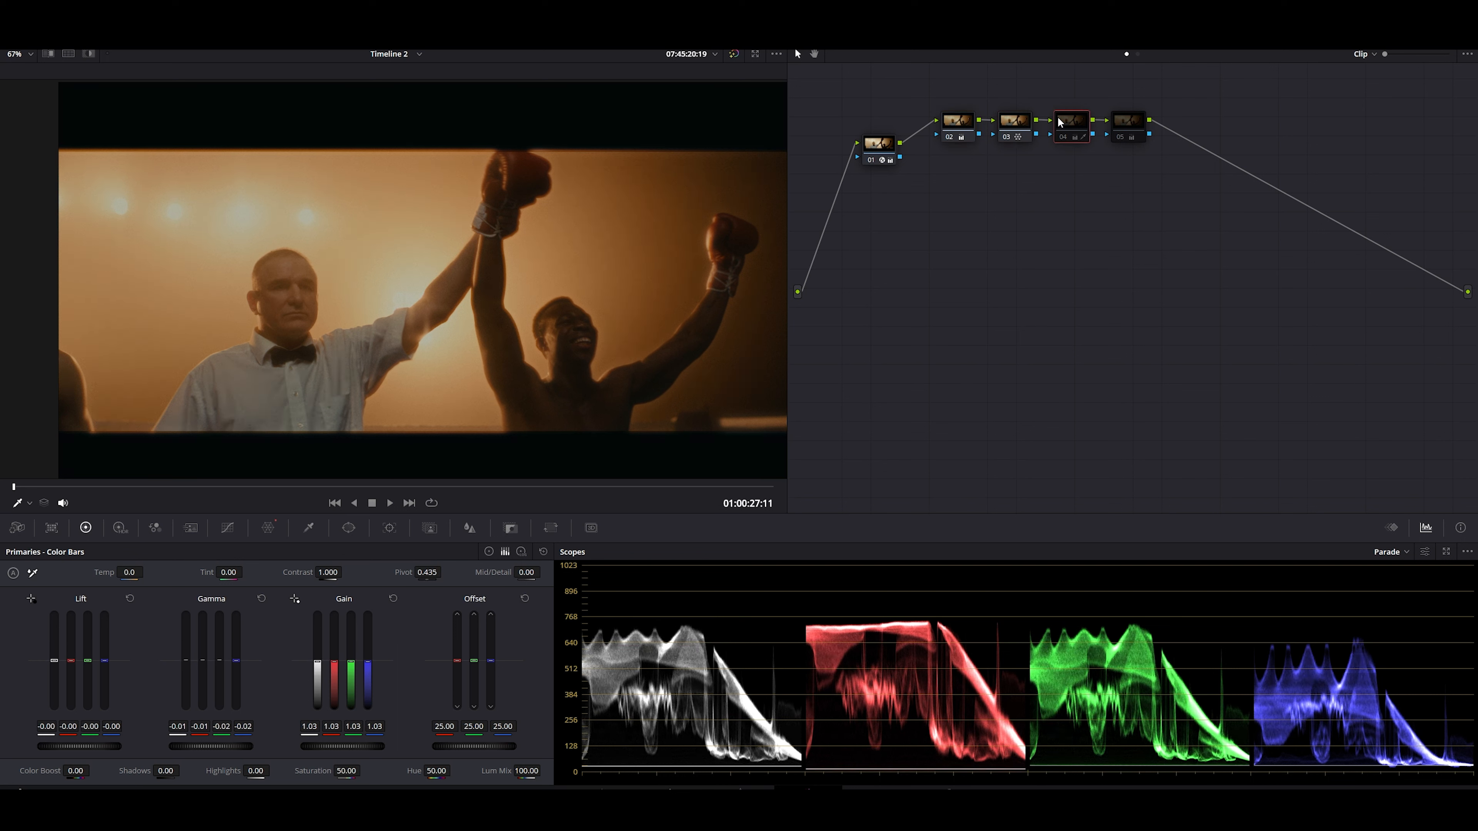
click(1064, 143)
click(1122, 140)
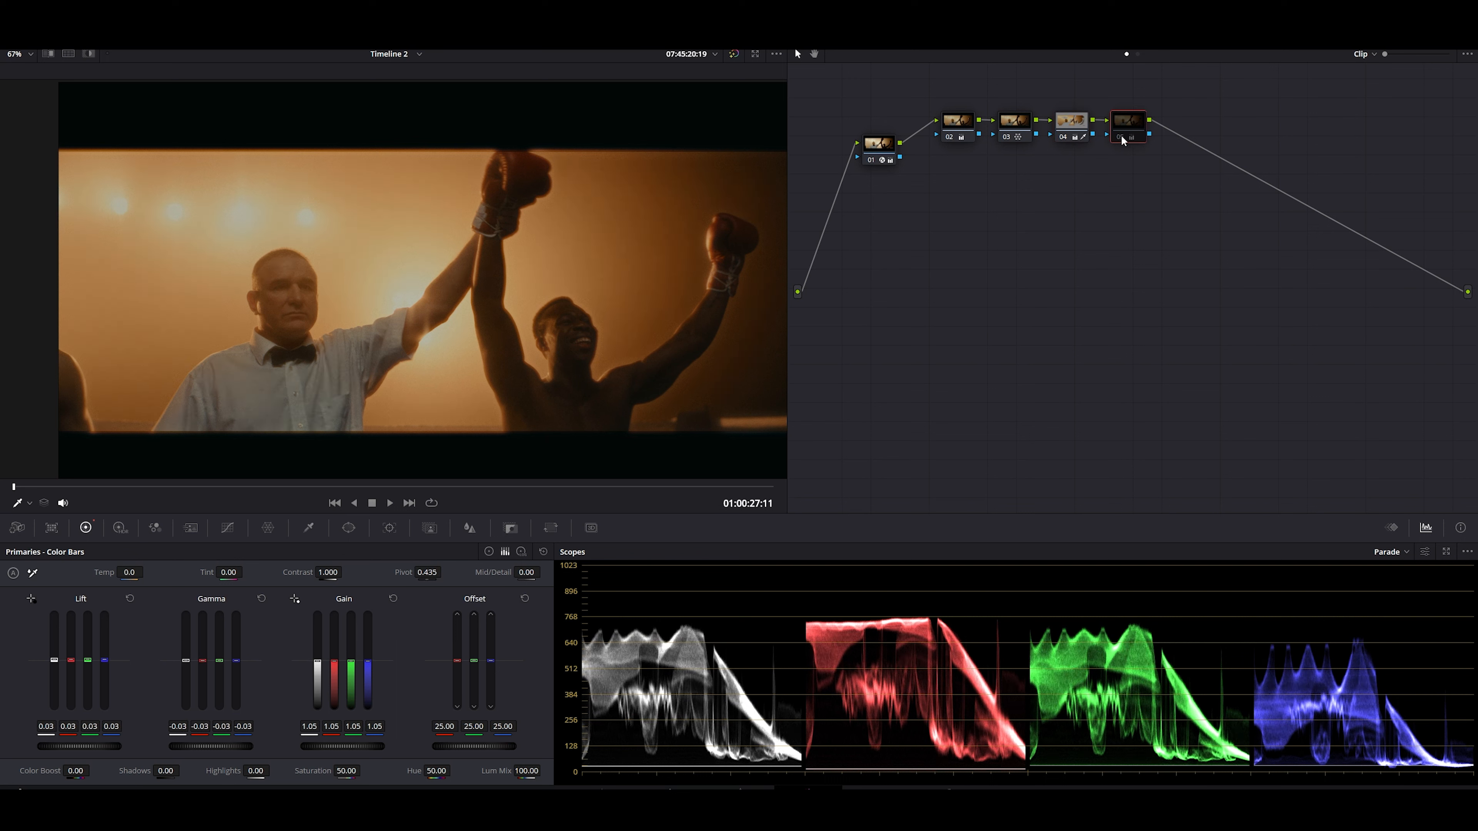
click(1122, 140)
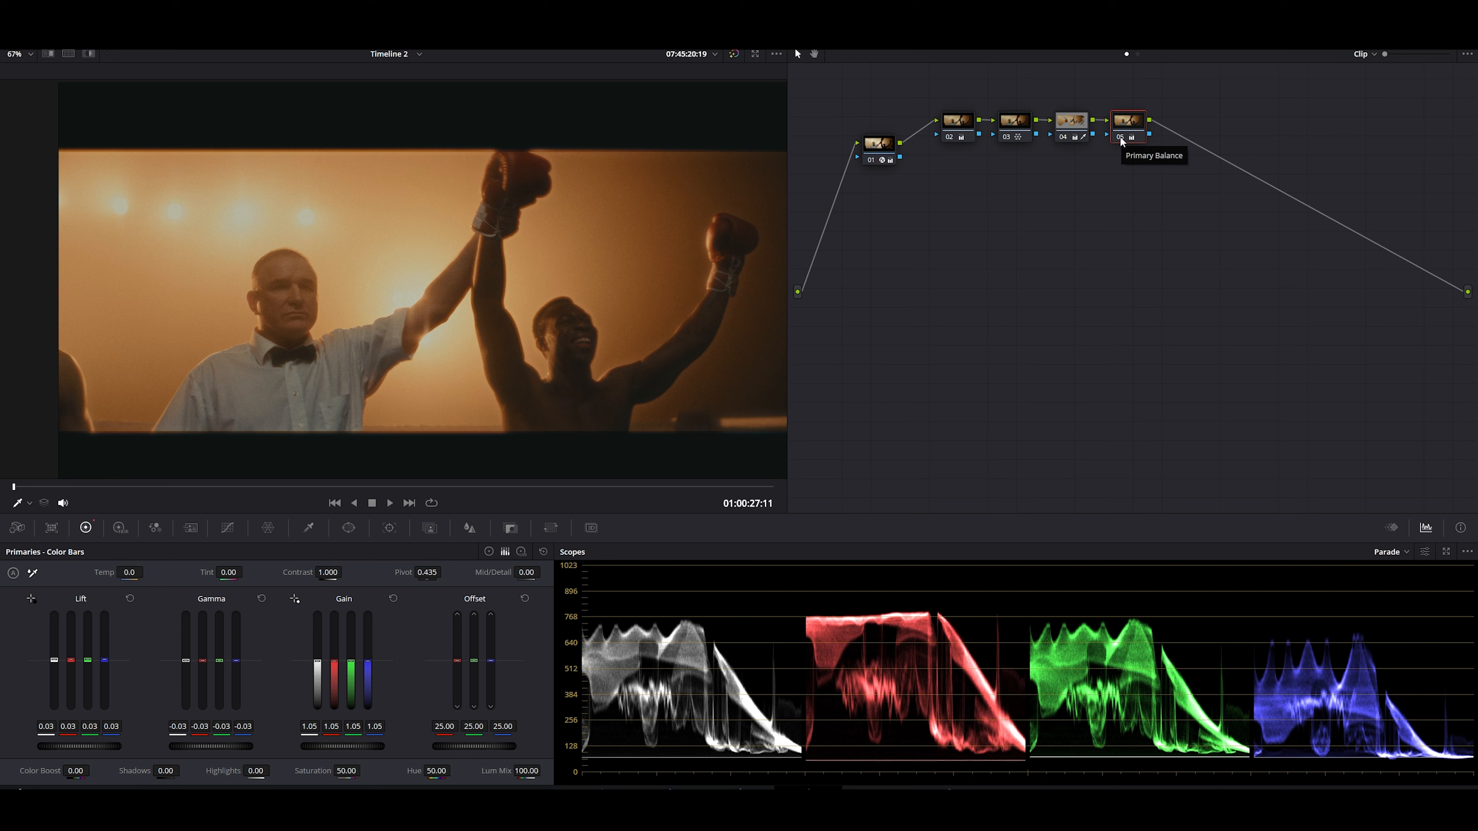
Disable Dehancer node 01 to view the boxing clip with only its correction nodes
click(869, 162)
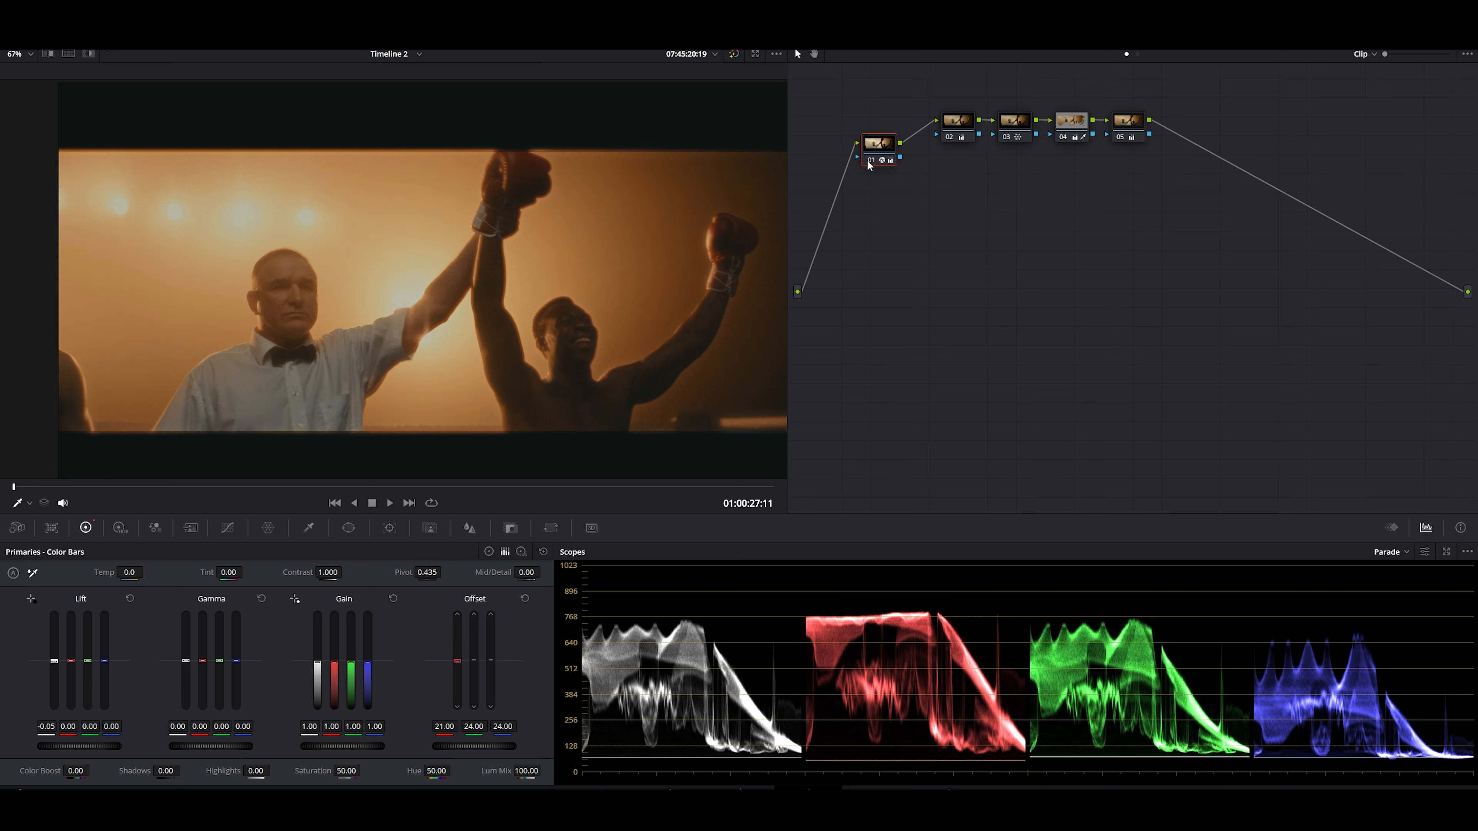
key(ctrl+d)
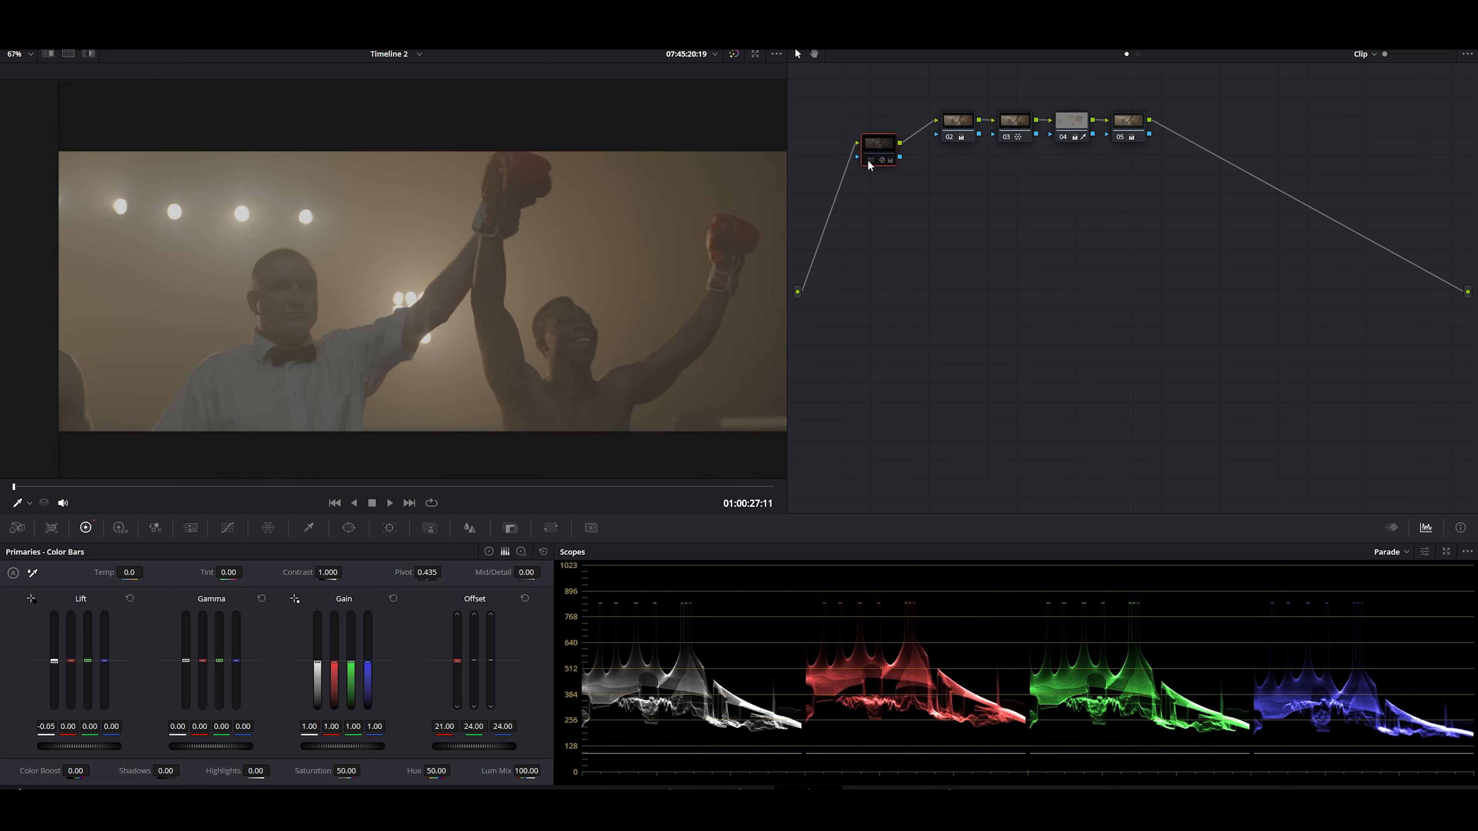
Re-enable Dehancer node 01 on the boxing clip and switch to clip 02, the close-up of the blue-haired woman
key(ctrl+d)
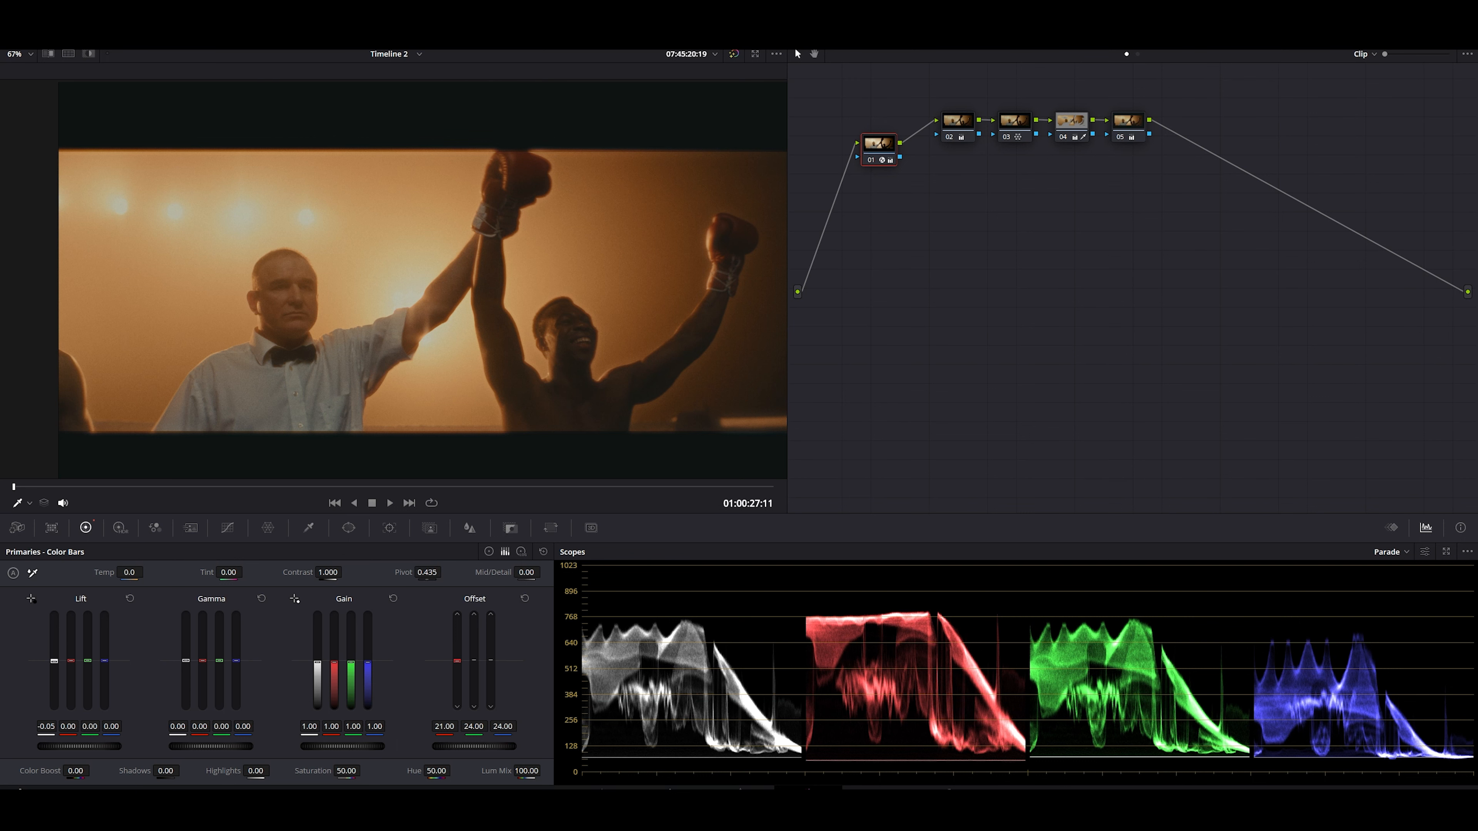
click(177, 39)
click(152, 492)
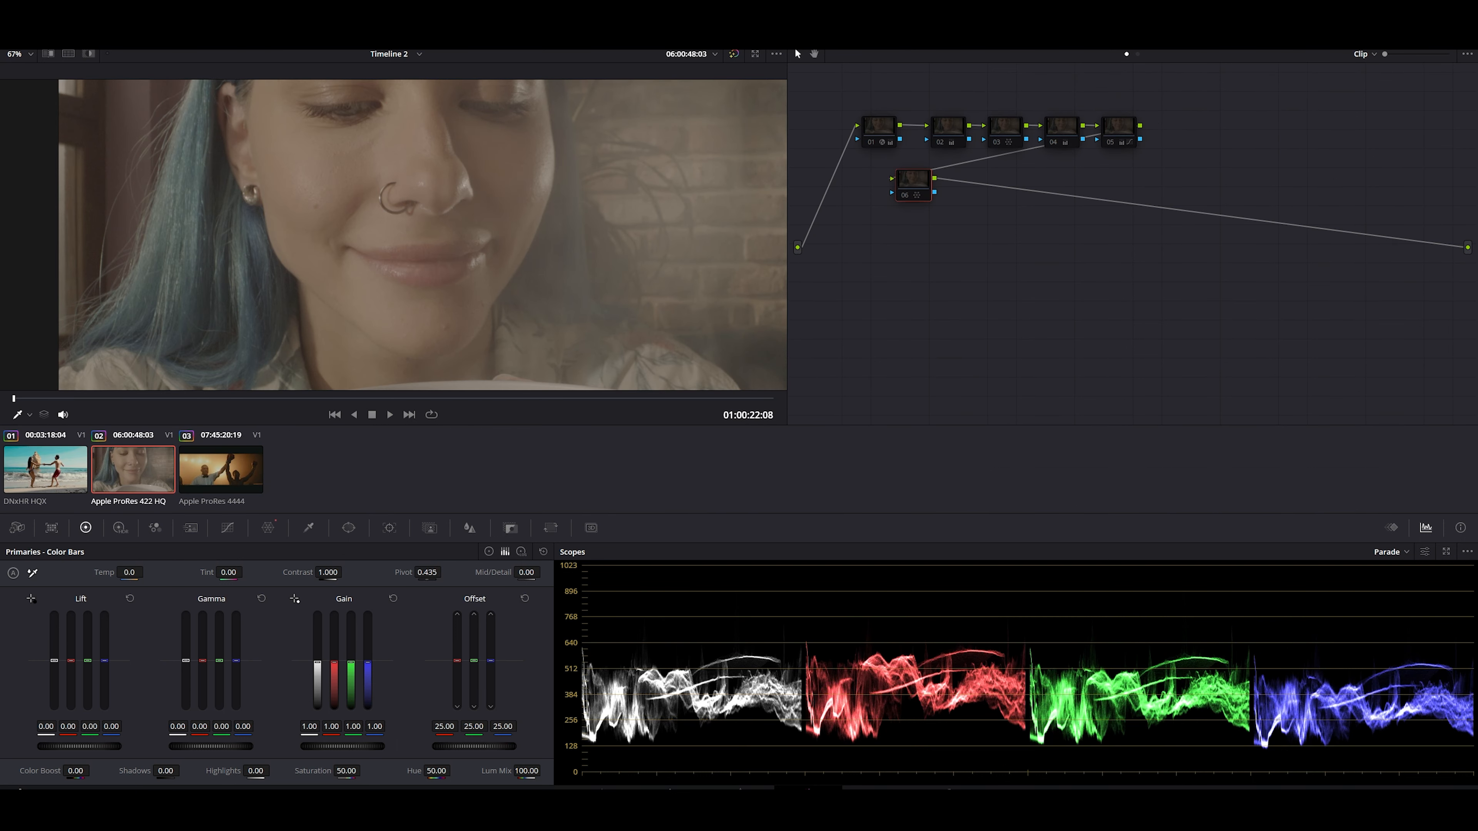
click(169, 39)
Move node 06 past node 05 to the end of the node chain and enable Dehancer node 01
drag(923, 203, 1185, 205)
click(886, 139)
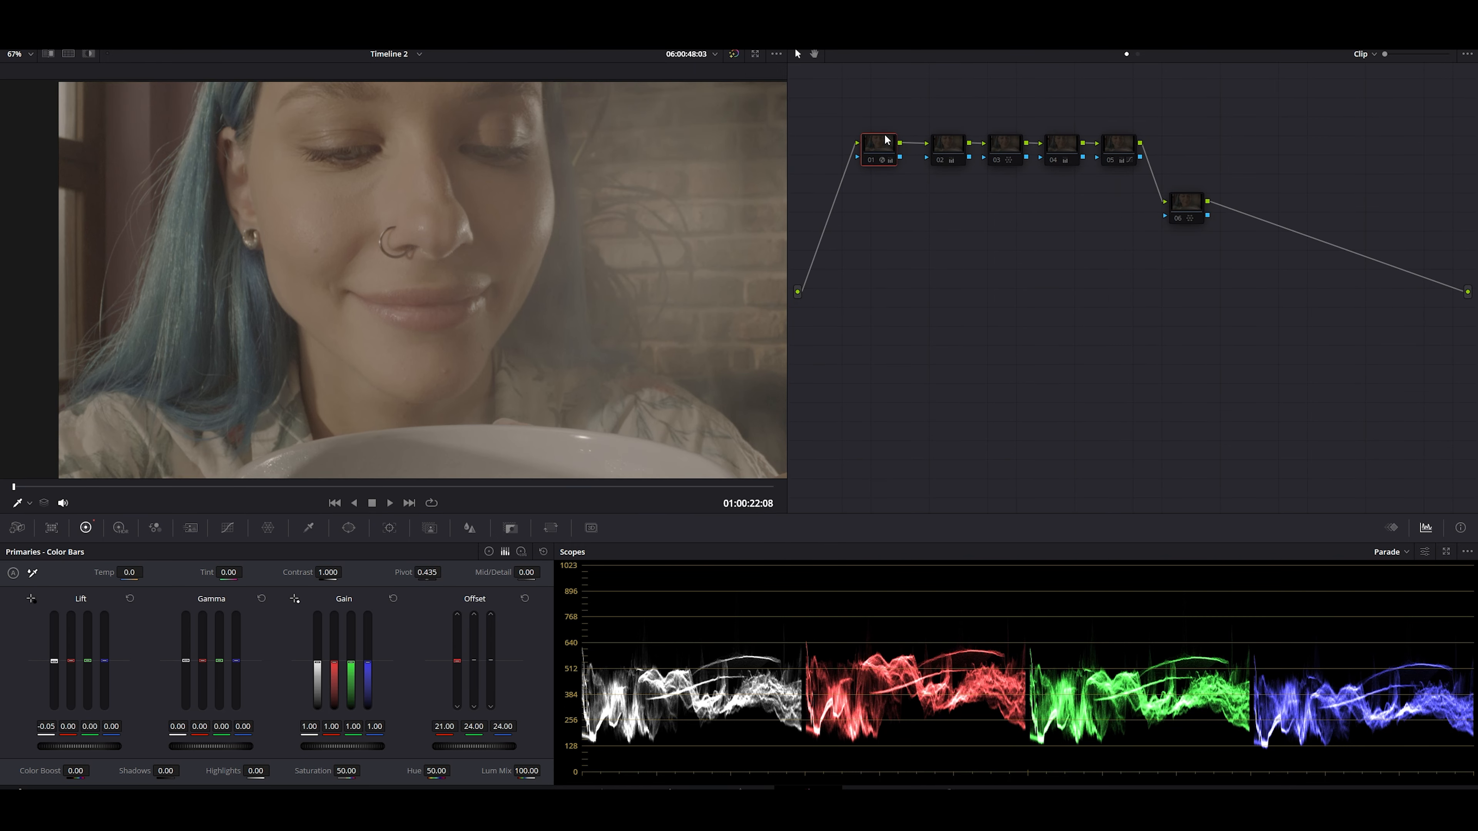
click(870, 161)
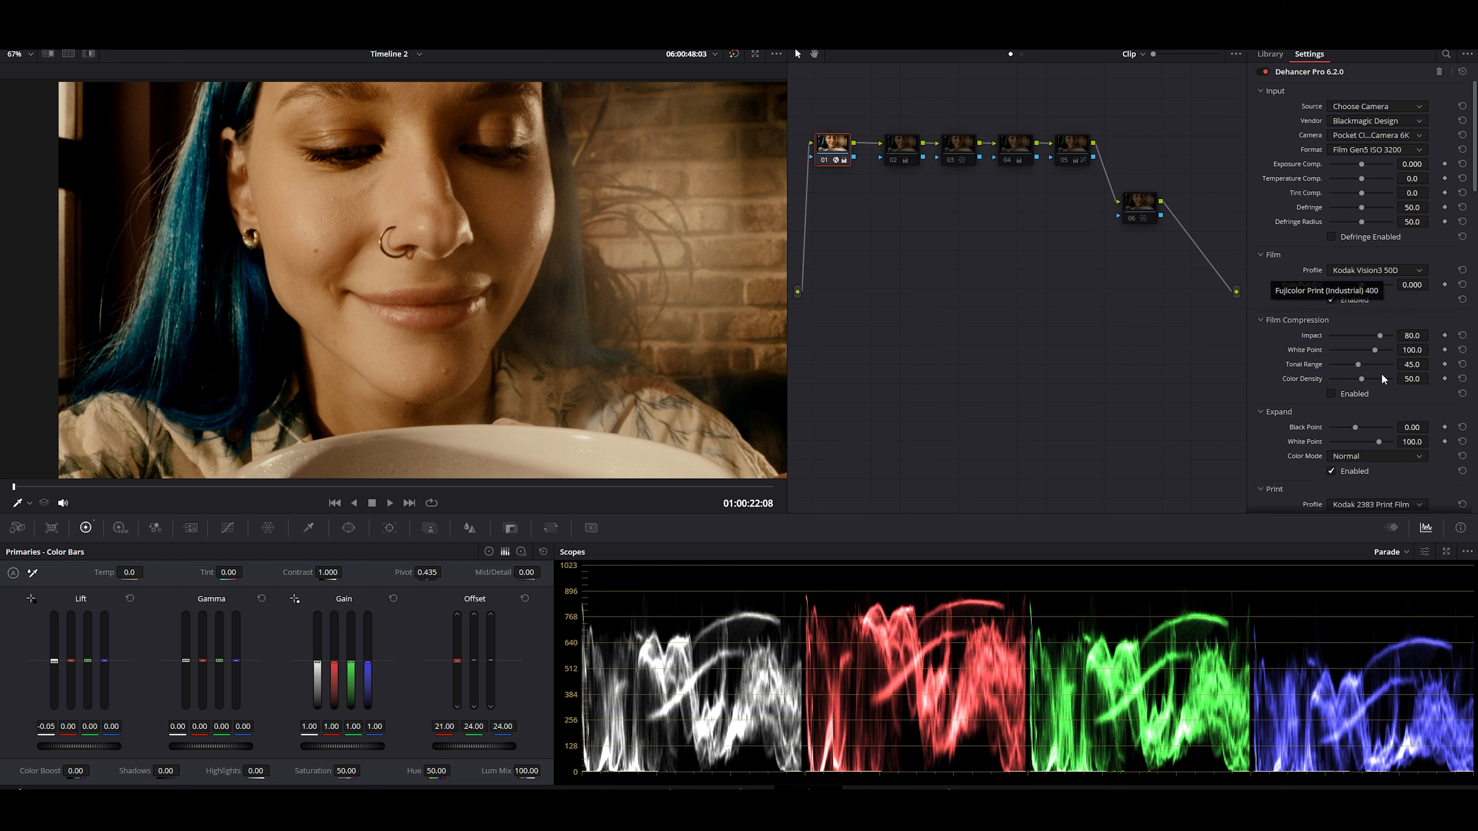
Set the print profile in Dehancer Pro to Kodak Endura Glossy Paper
scroll(1361, 469, down, 2)
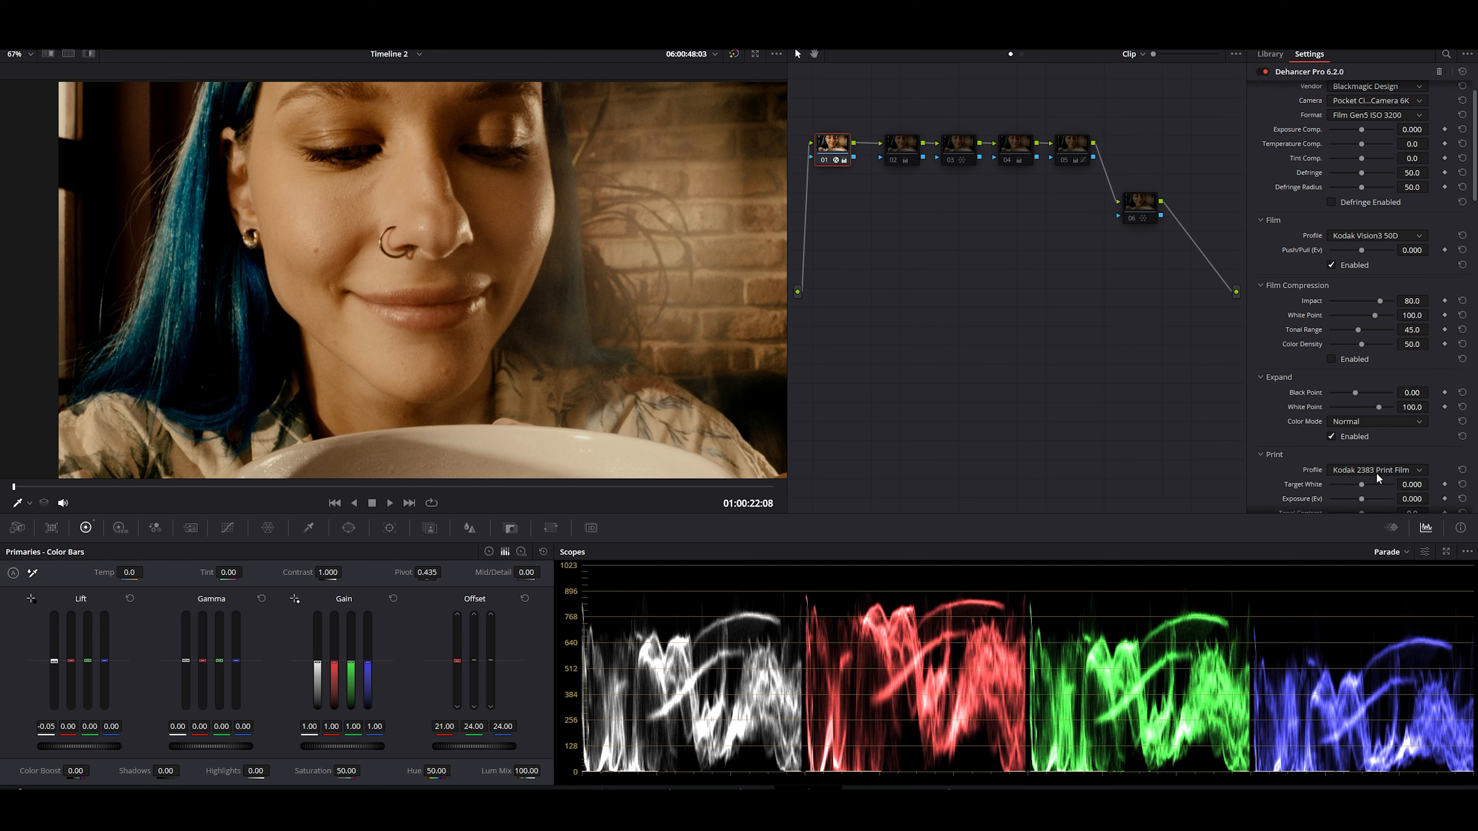
click(1377, 471)
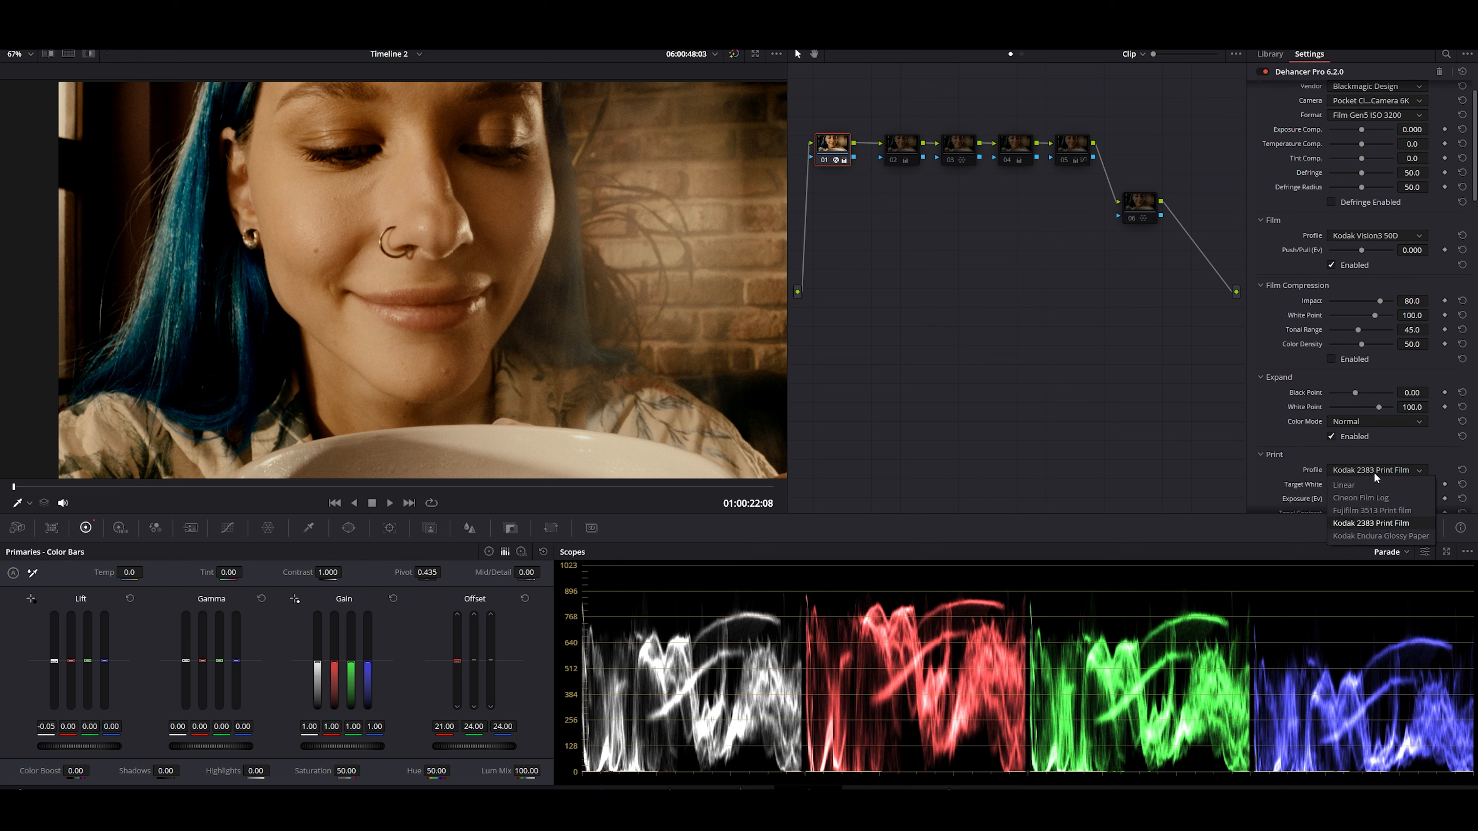
click(1394, 542)
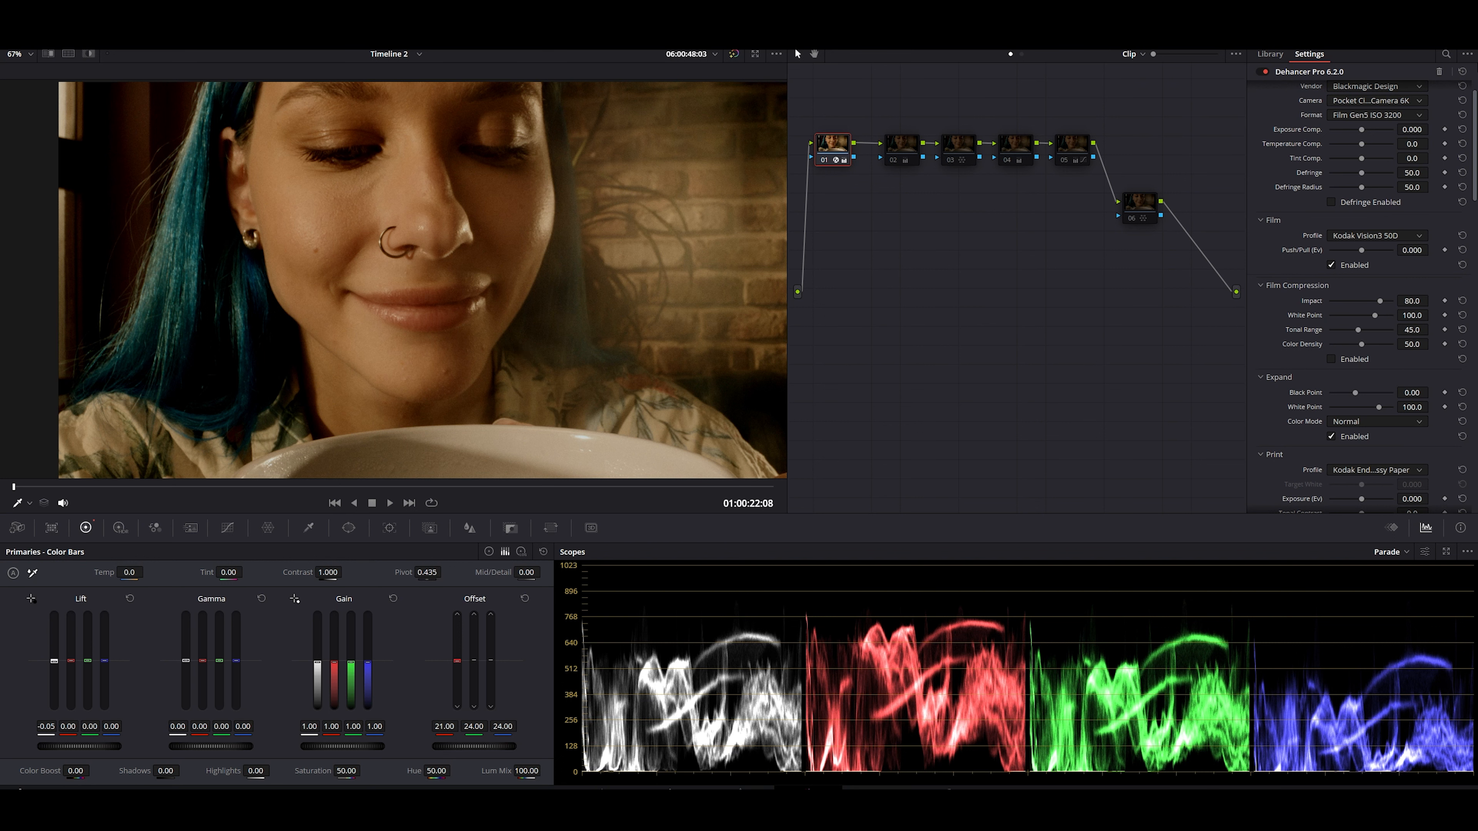
Enable correction nodes 02, 03, 04 and 05 one after another to compare what each adds to the portrait clip
click(940, 163)
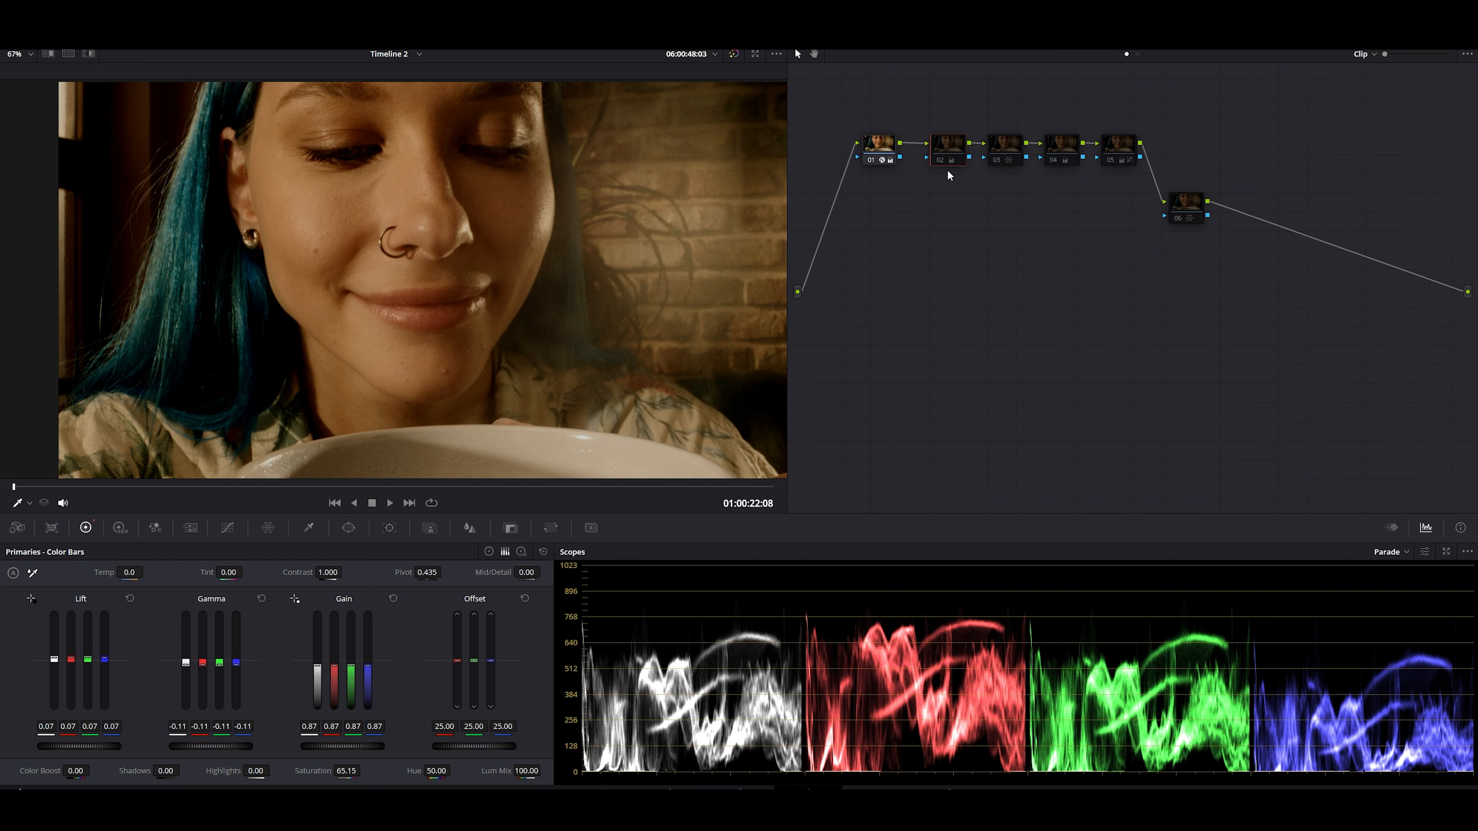
key(ctrl+d)
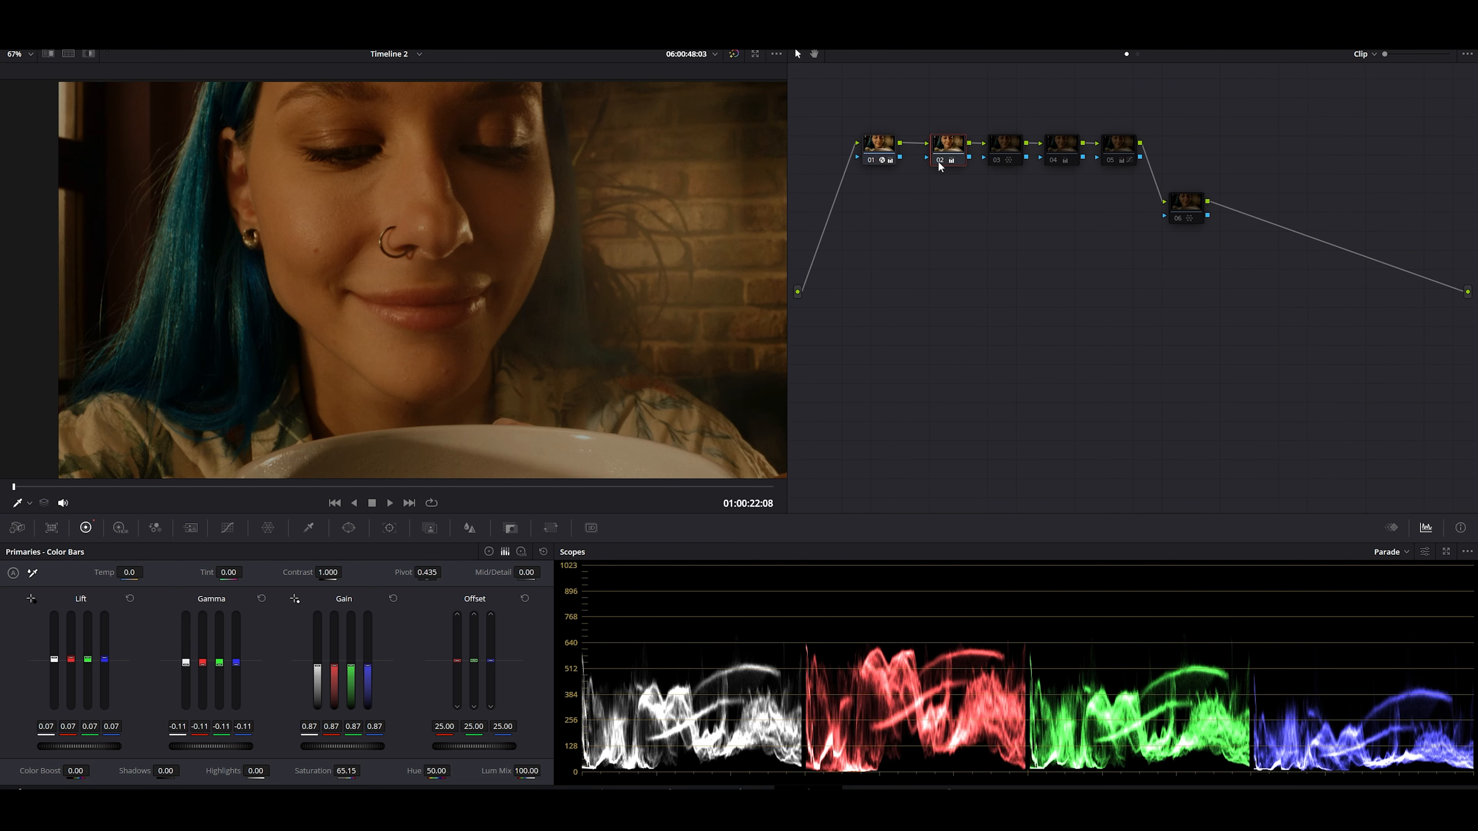
click(997, 162)
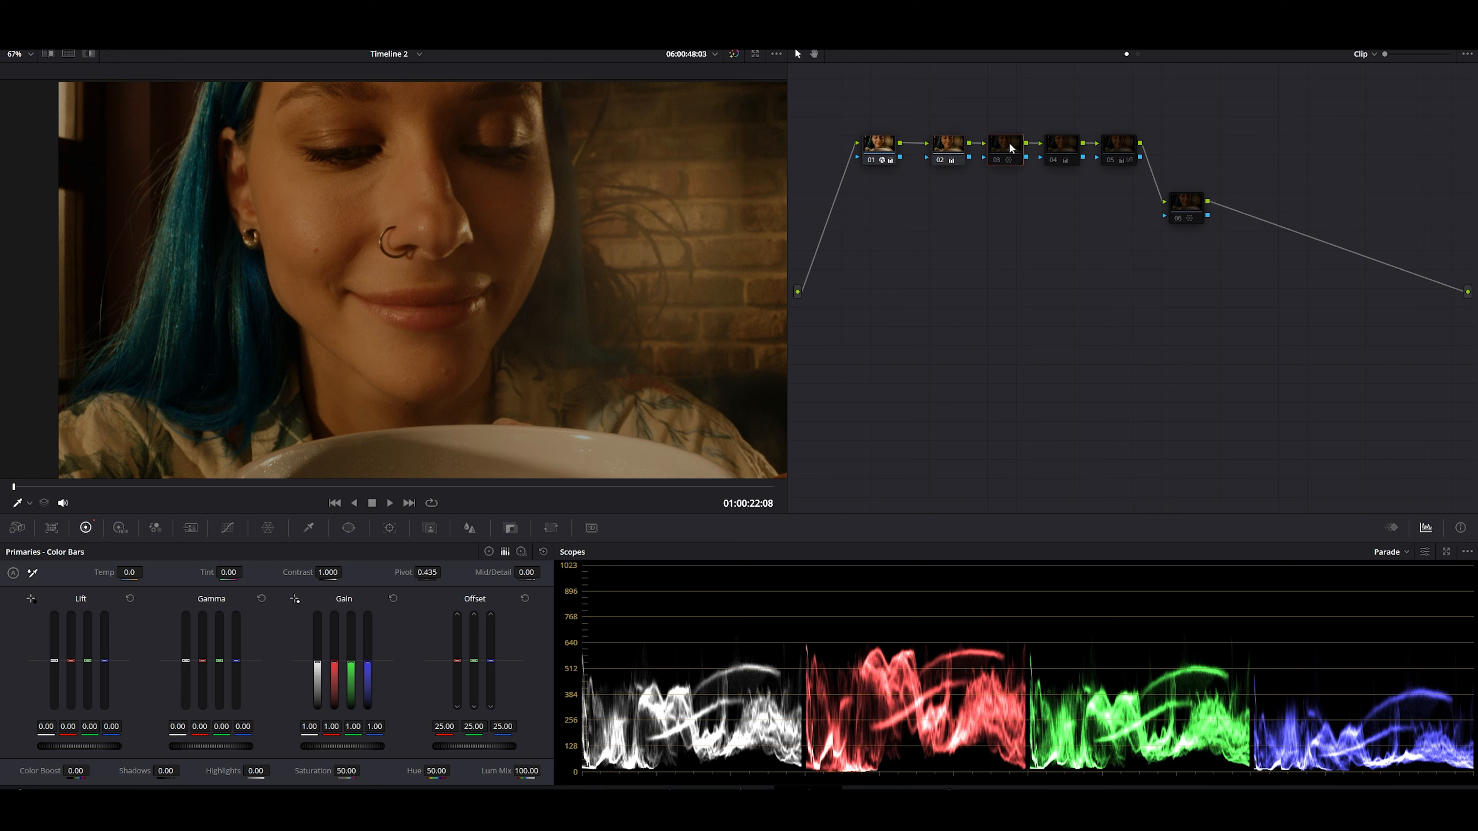
click(1055, 163)
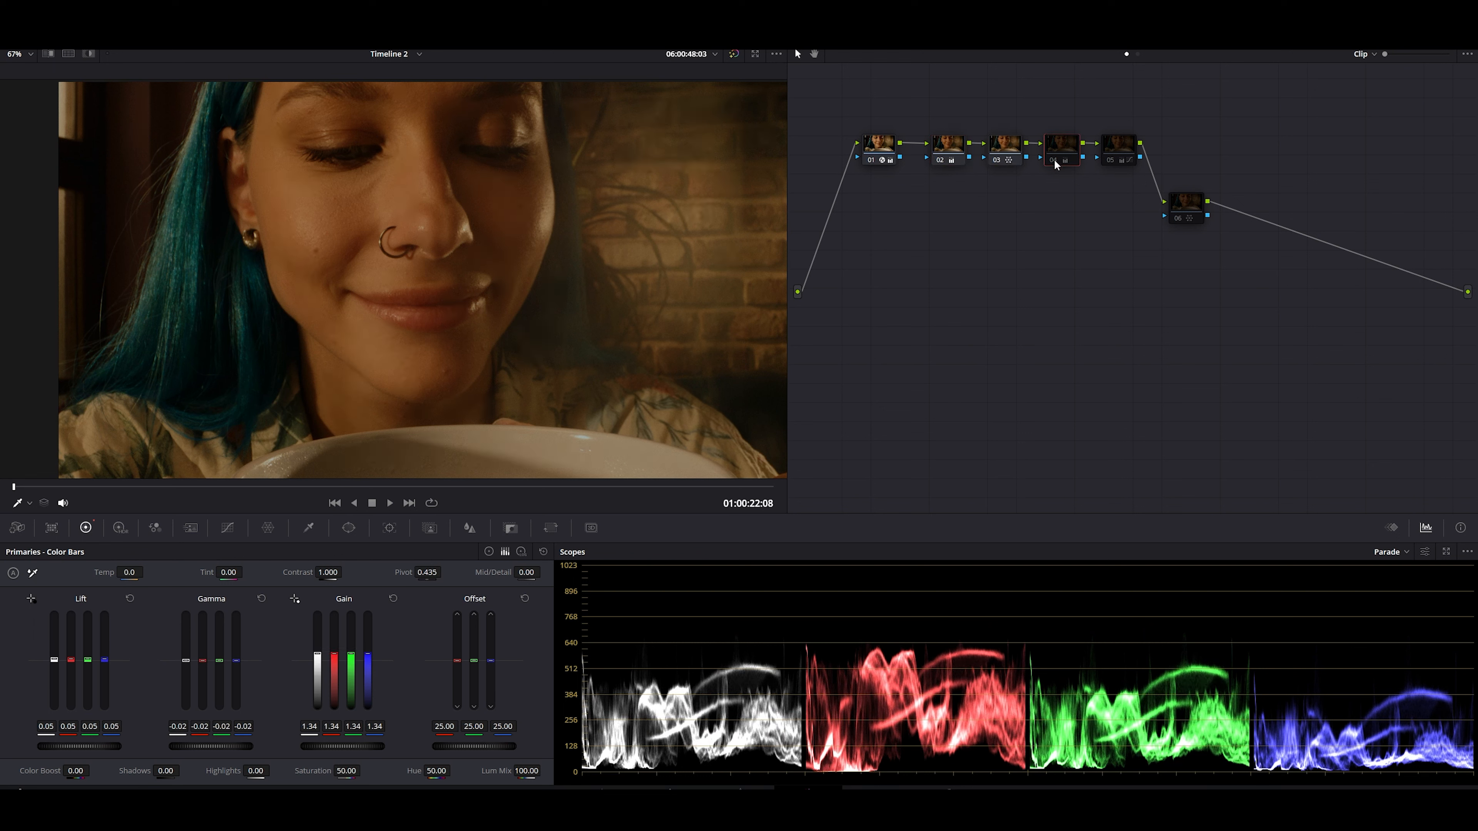
key(ctrl+d)
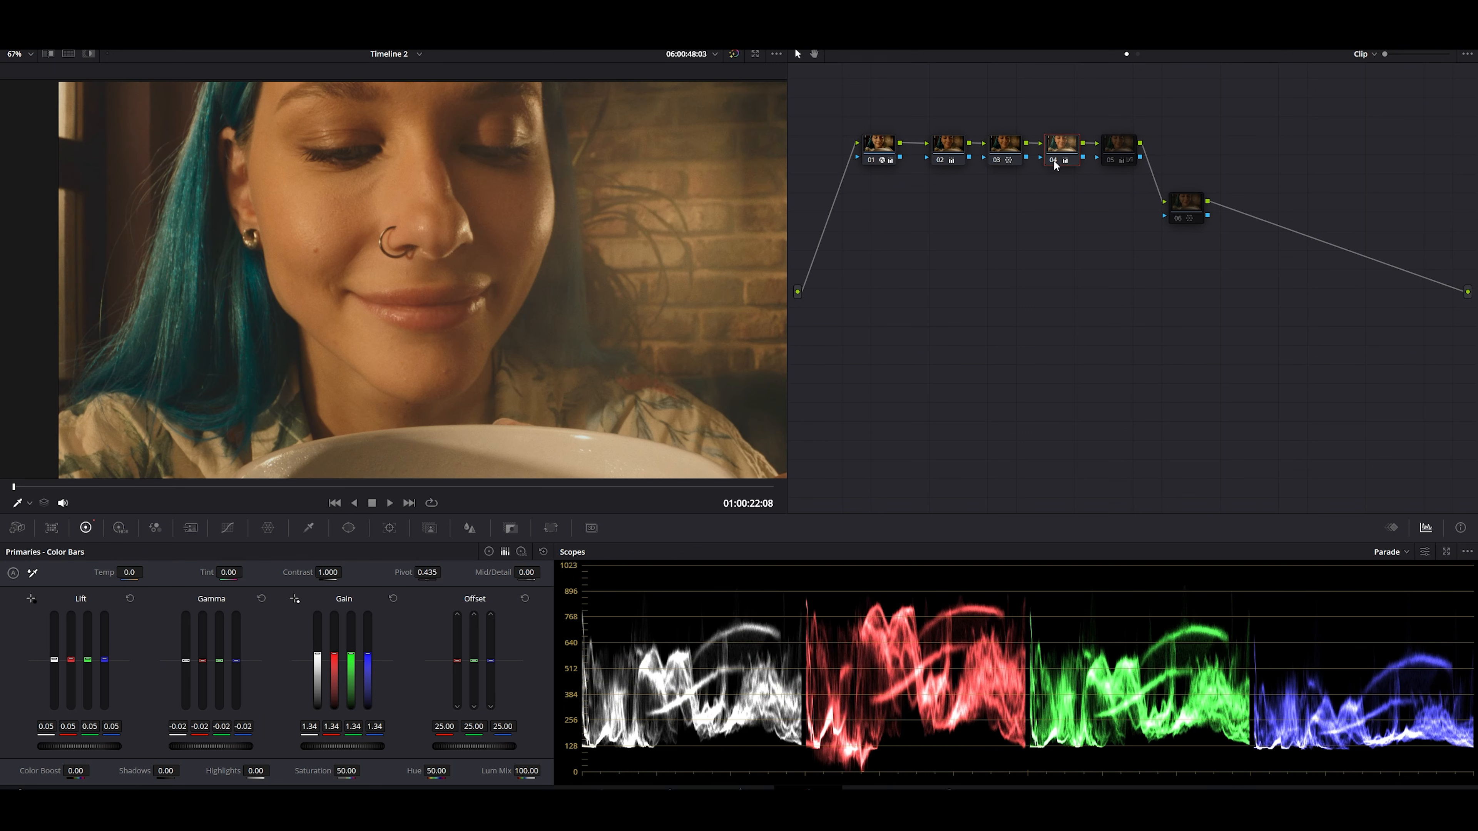
click(1119, 157)
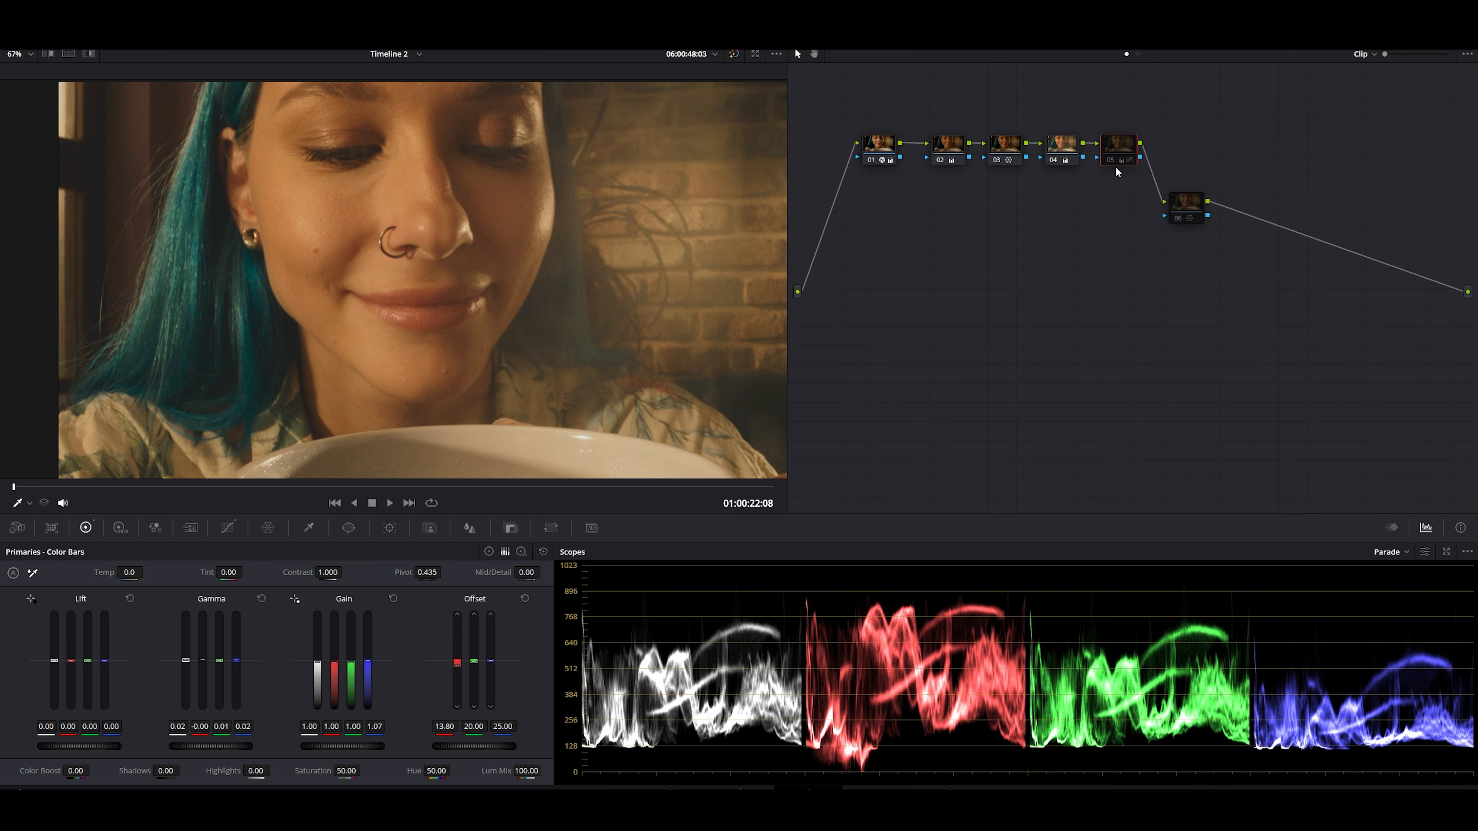
key(ctrl+d)
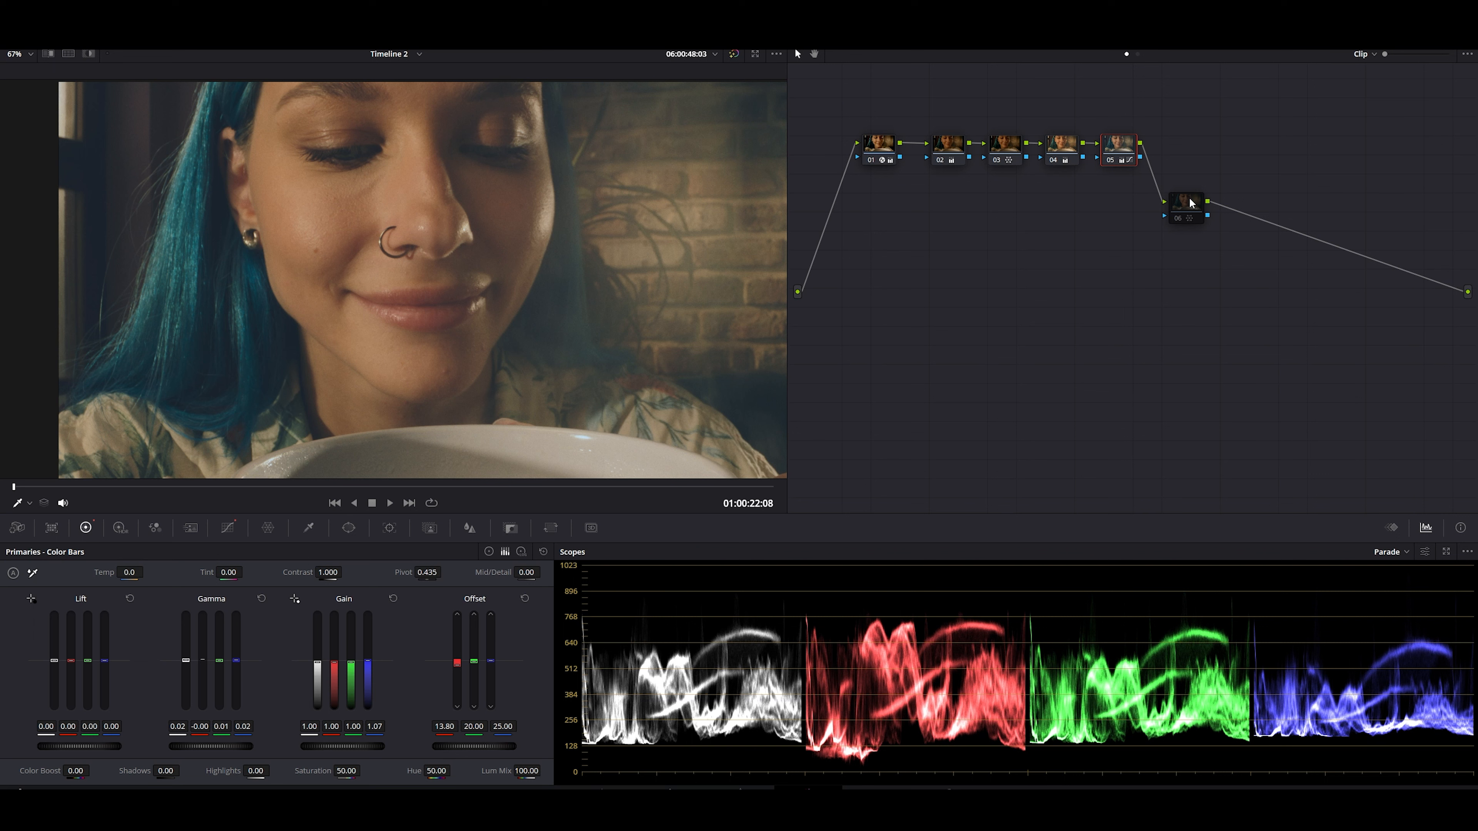
Select node 06 and move the playhead near the clip's end, to 01:00:26:02
click(1176, 220)
drag(14, 488, 751, 487)
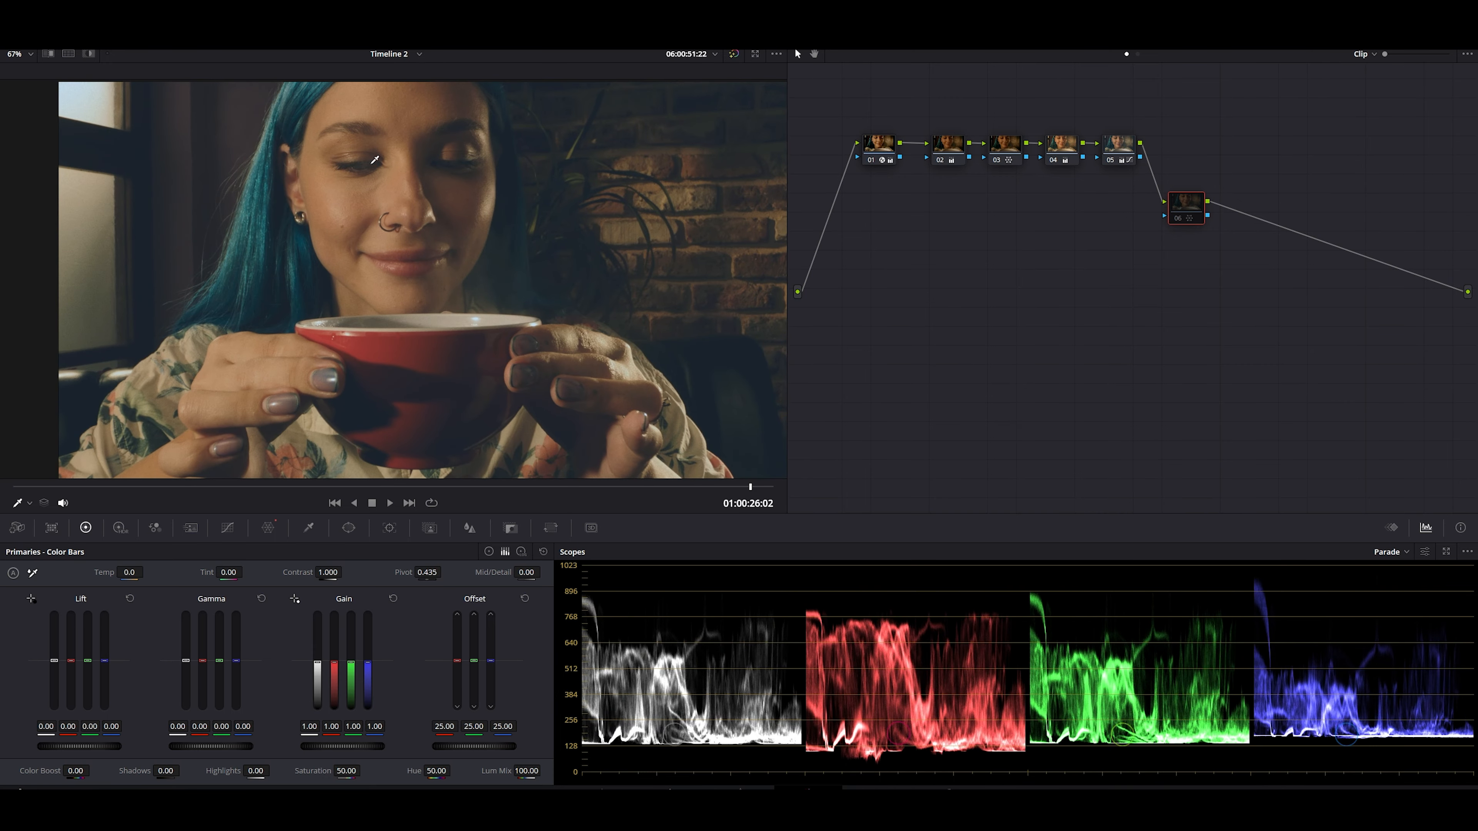